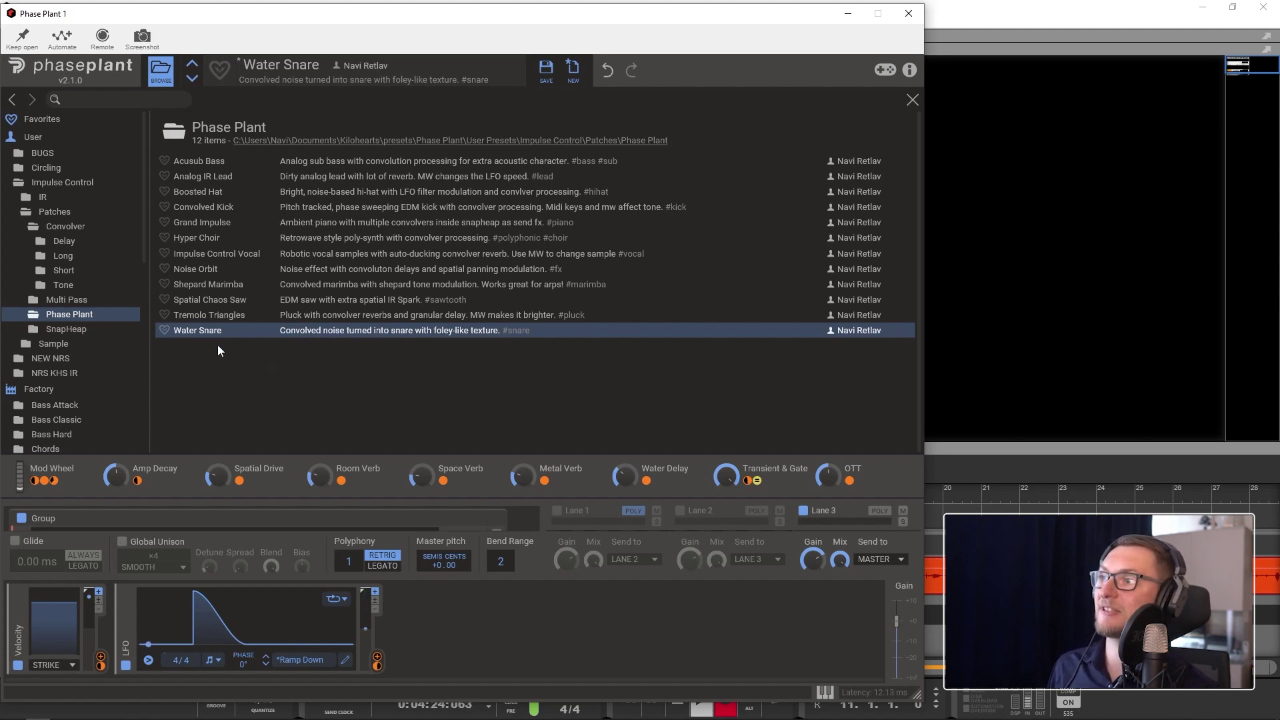
Close the patch list and enable Lane 1, activating its Filter and Transient Shaper.
left_click(160, 70)
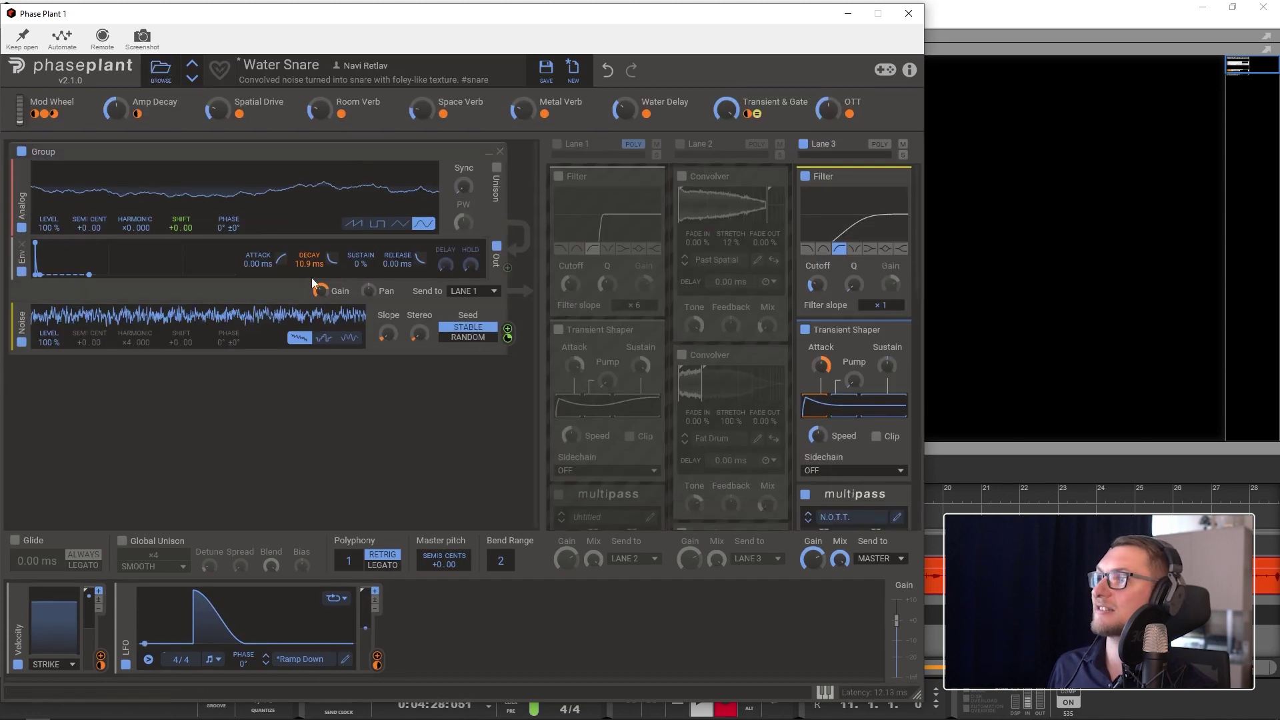
left_click(557, 144)
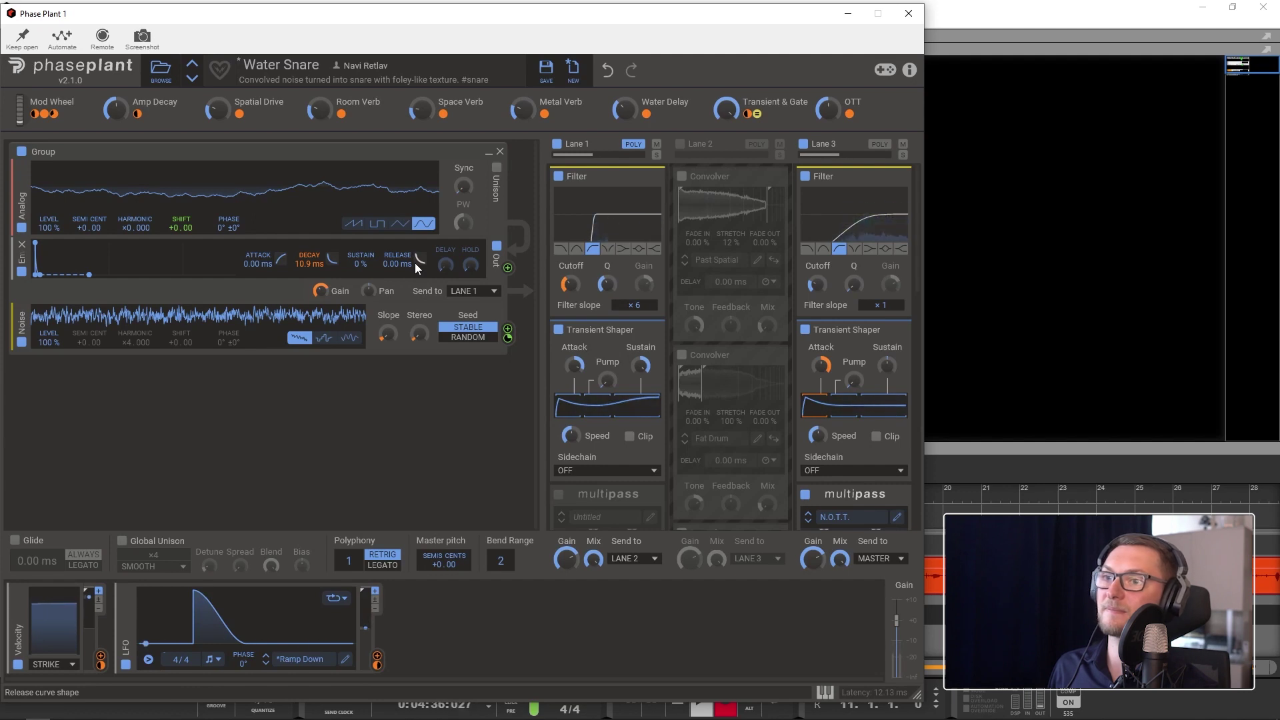
Enable Lane 2 and compare its first Convolver by bypassing it and turning it back on.
left_click(682, 144)
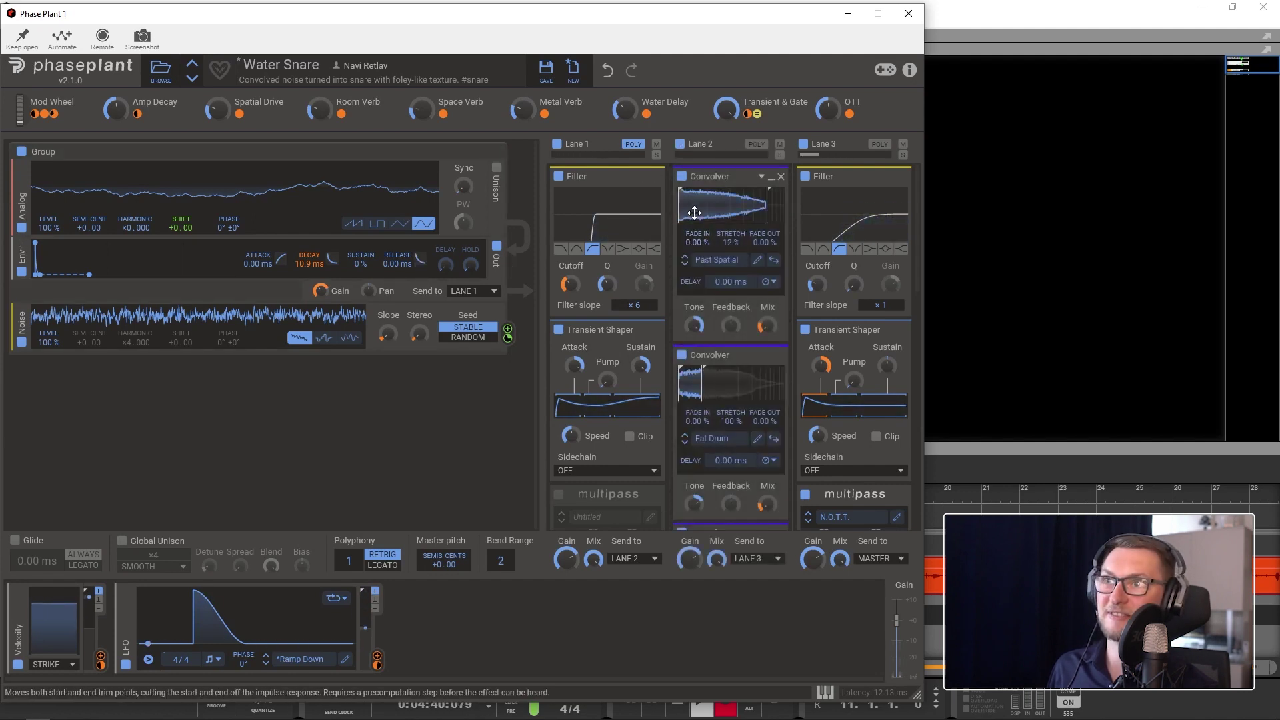
scroll(696, 236, "down", 2)
scroll(696, 237, "down", 3)
scroll(696, 301, "down", 3)
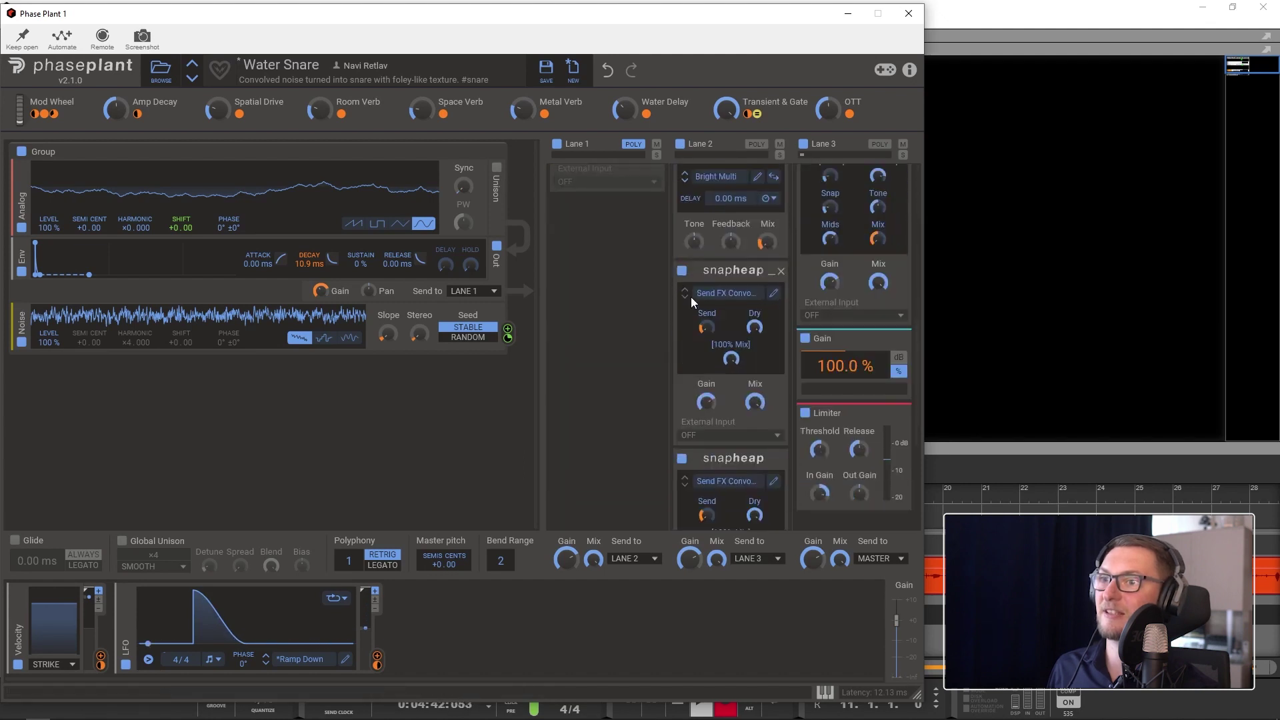
scroll(691, 297, "down", 2)
scroll(683, 259, "up", 5)
scroll(685, 249, "up", 5)
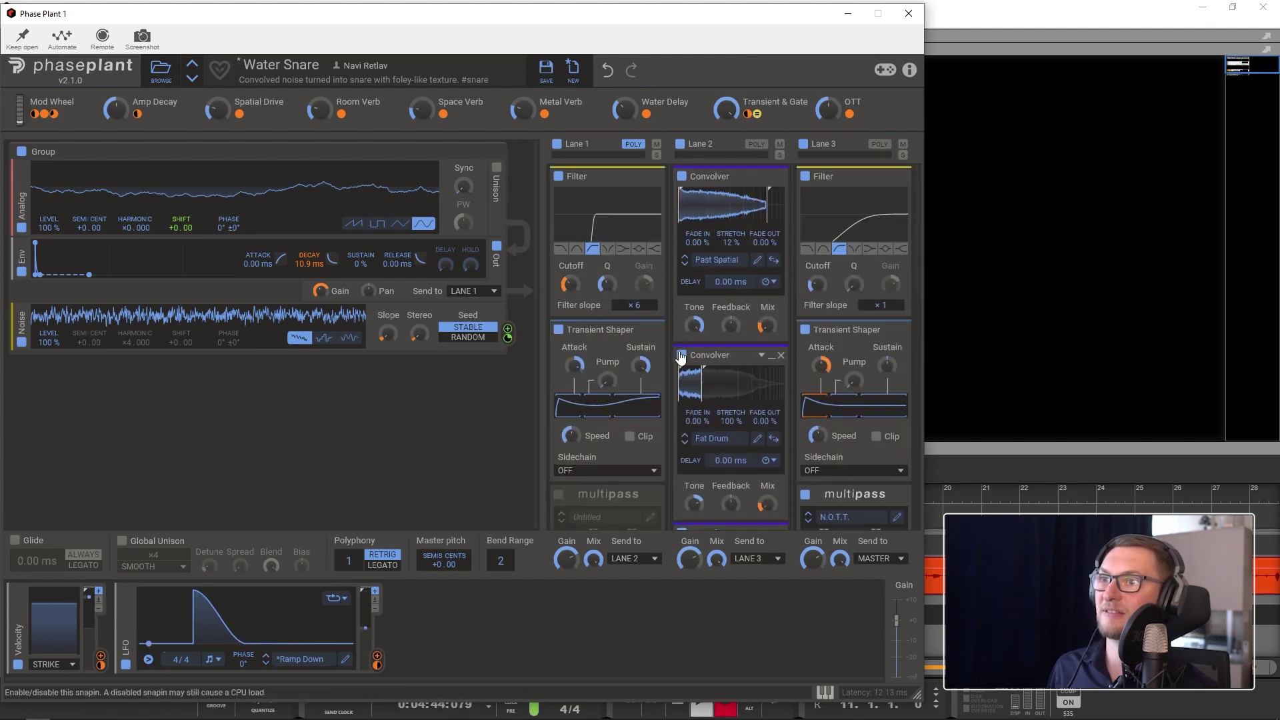
left_click_drag(686, 352, 687, 356)
scroll(687, 355, "down", 2)
scroll(689, 352, "down", 2)
scroll(688, 352, "down", 2)
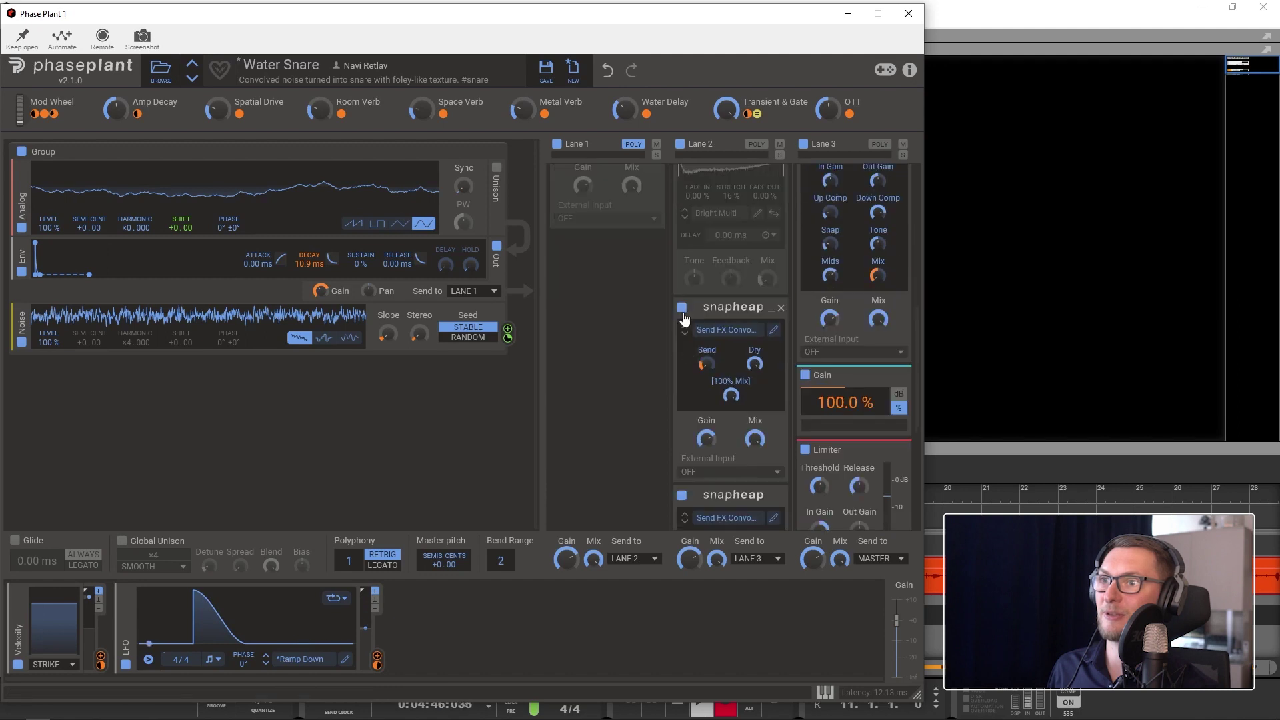
scroll(690, 339, "down", 2)
scroll(690, 339, "down", 2)
scroll(684, 339, "up", 3)
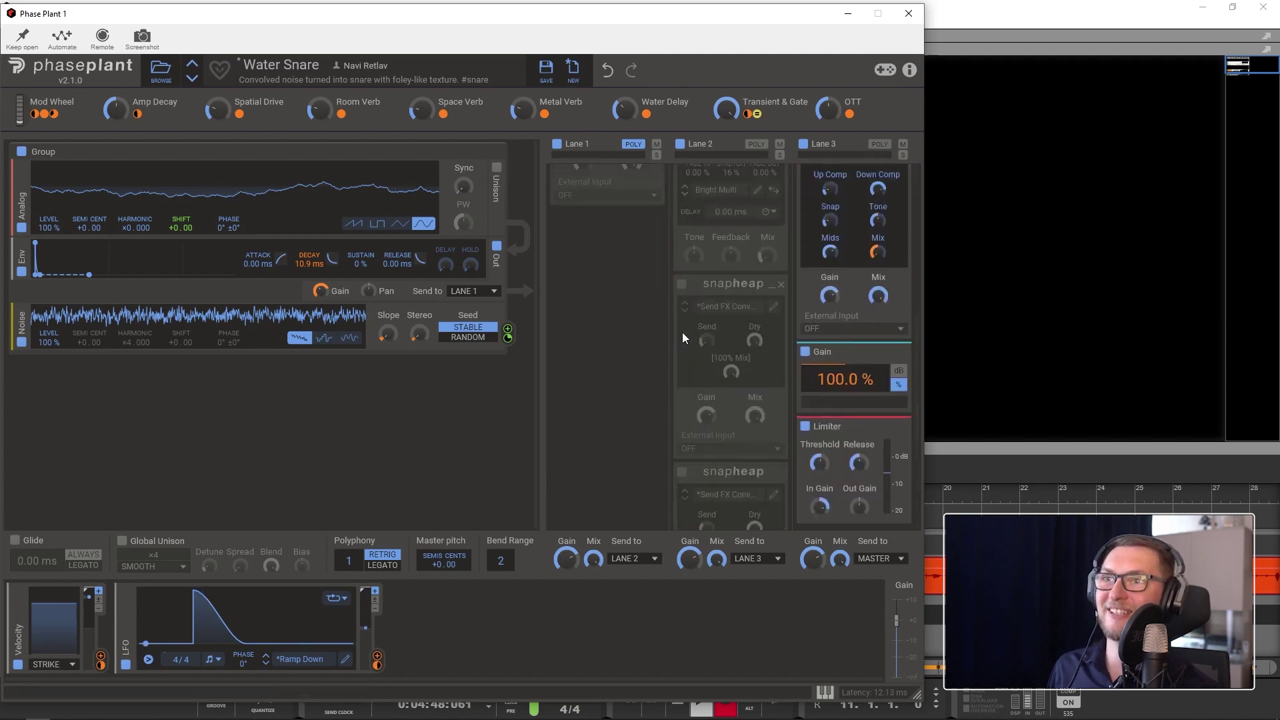
scroll(683, 332, "up", 5)
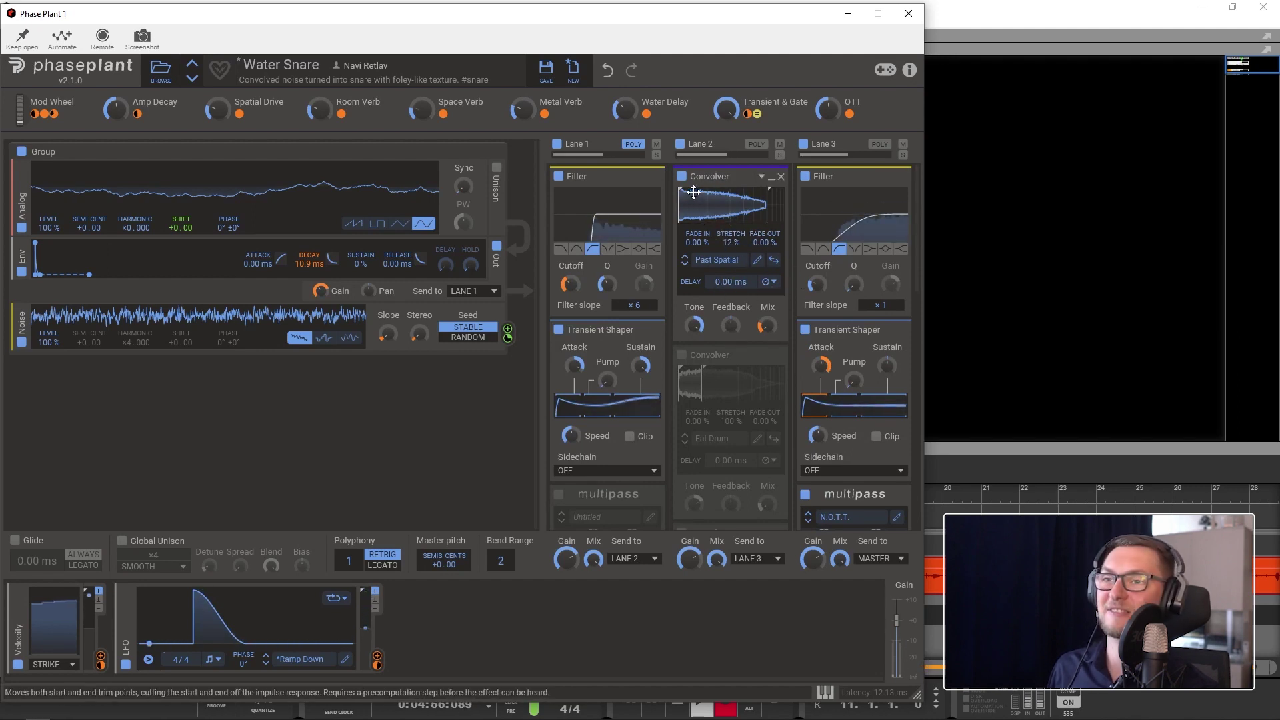
mouse_move(699, 197)
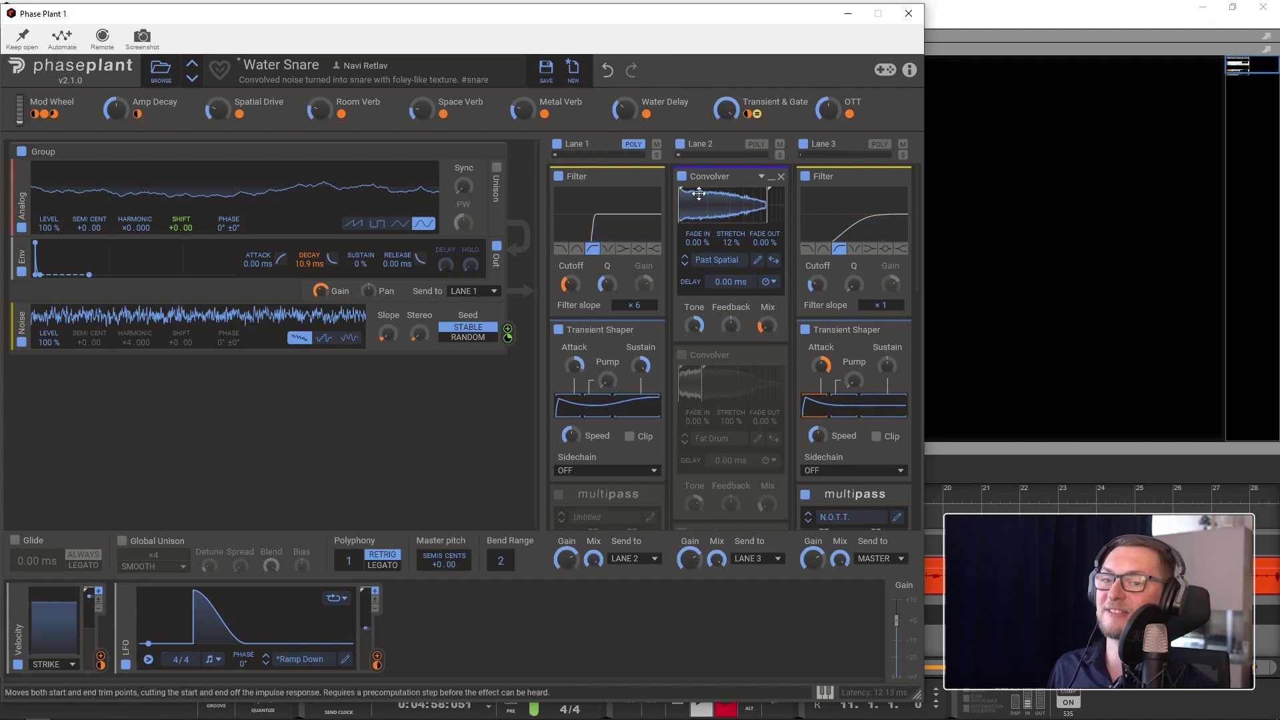
left_click(687, 182)
left_click(686, 178)
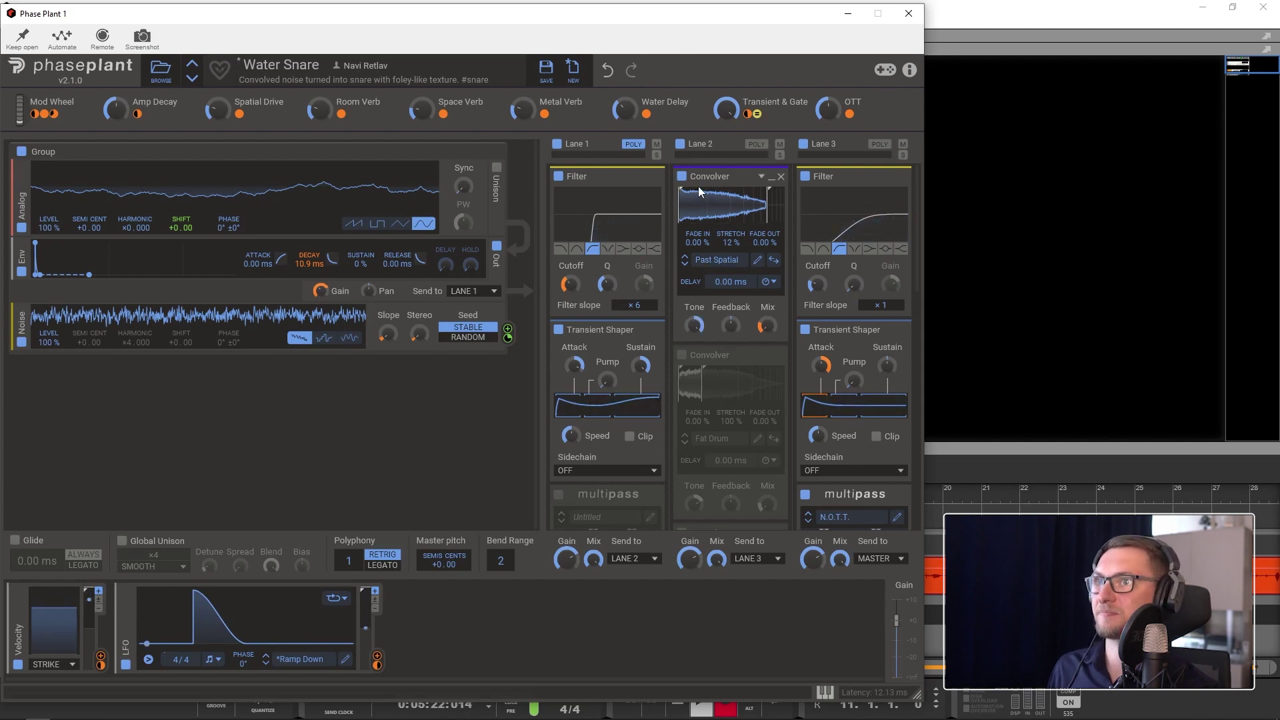
Open the first Convolver's impulse browser at User > Impulse Controll > Tone.
left_click(763, 179)
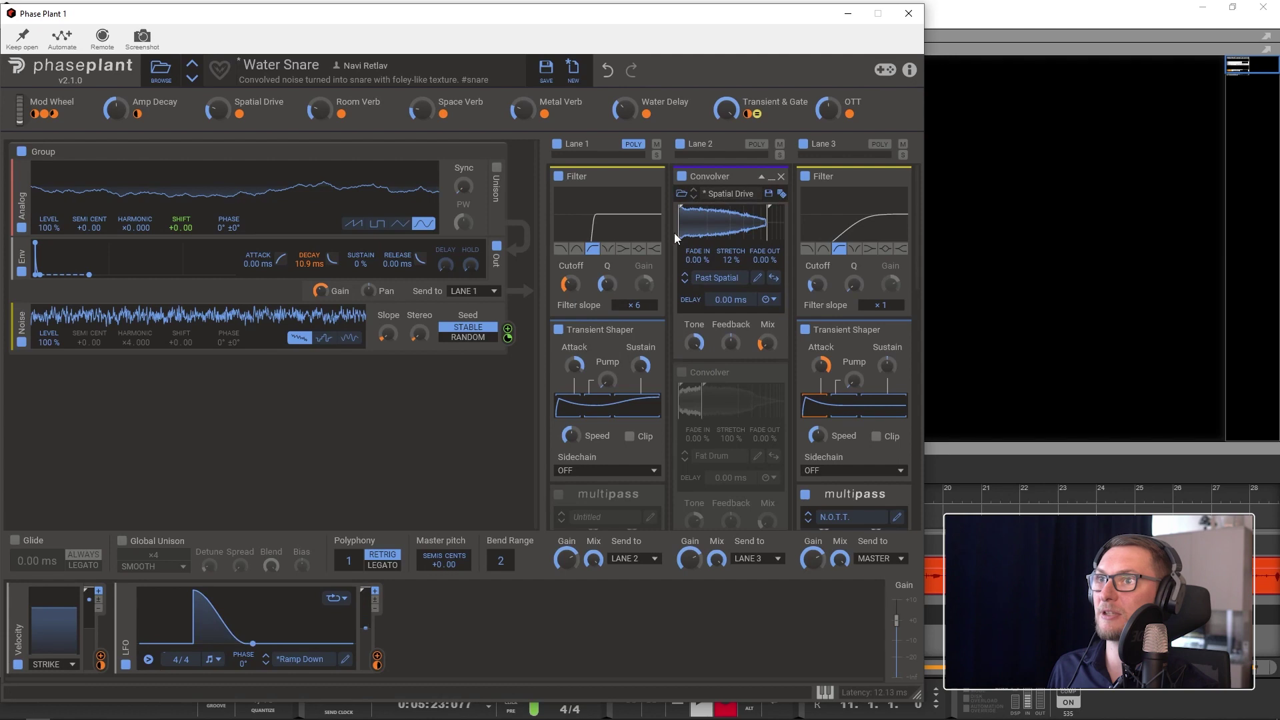
left_click(682, 195)
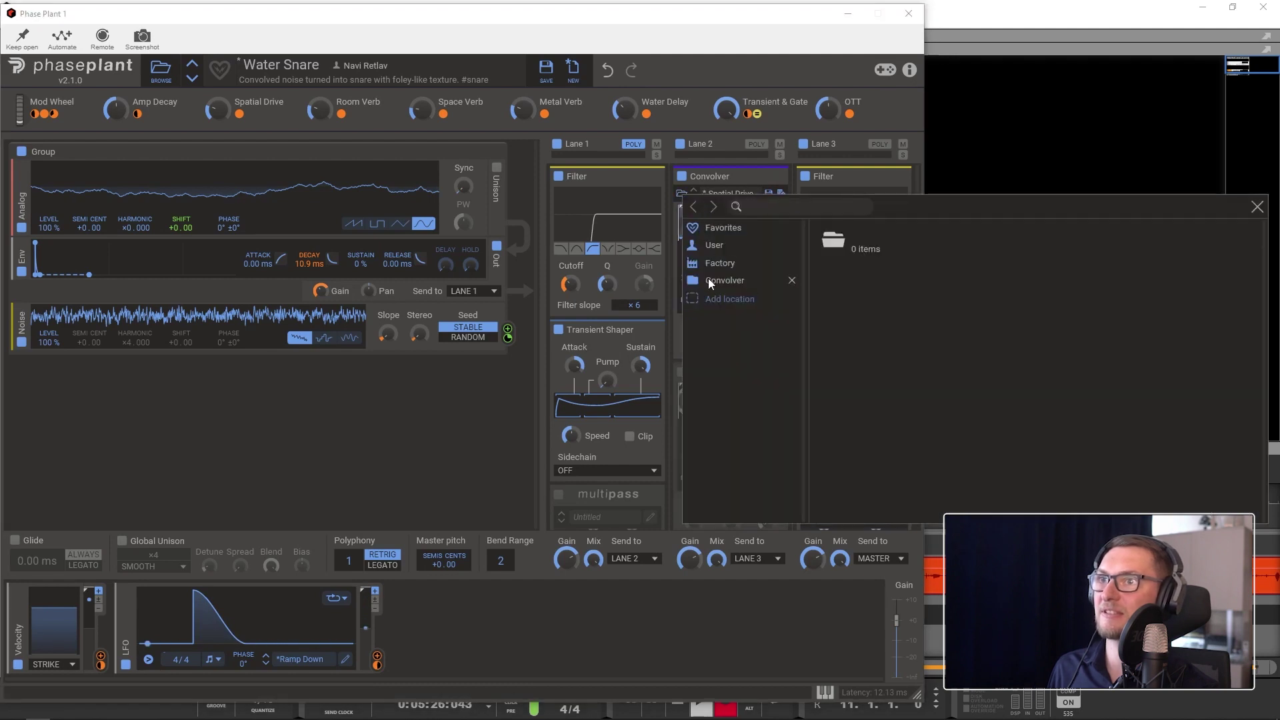
left_click(707, 247)
double_click(843, 268)
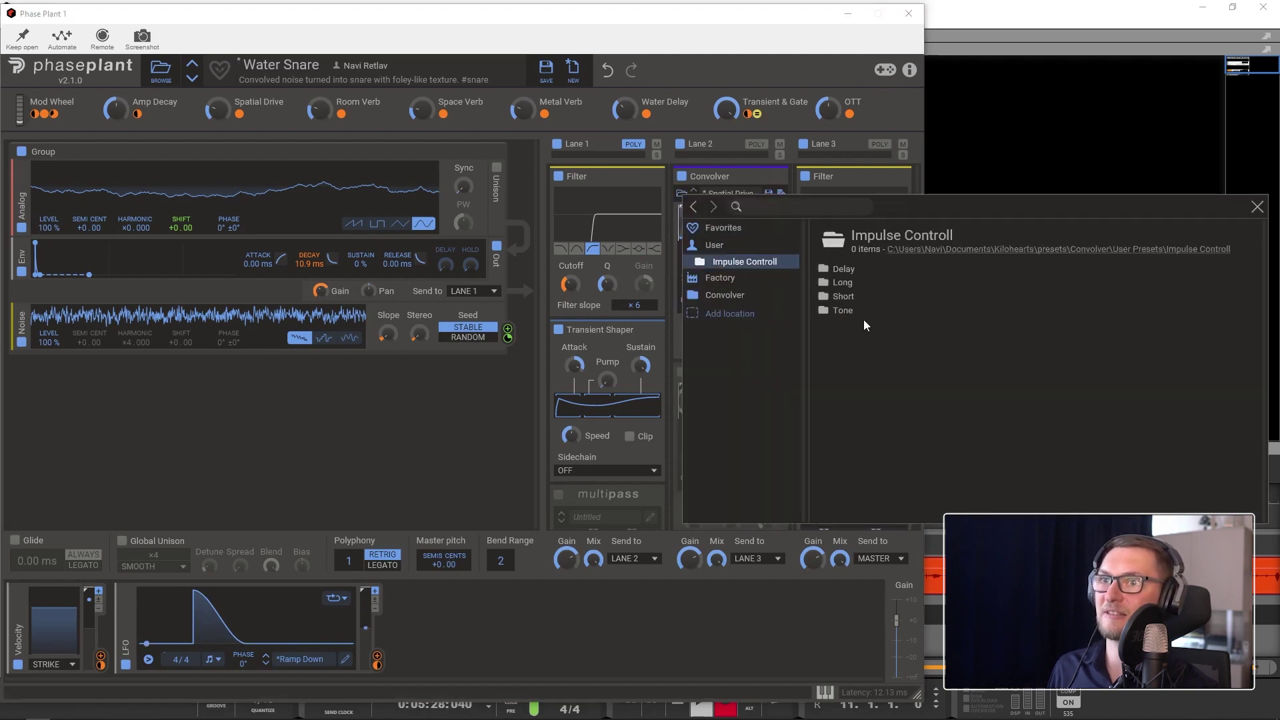
double_click(828, 311)
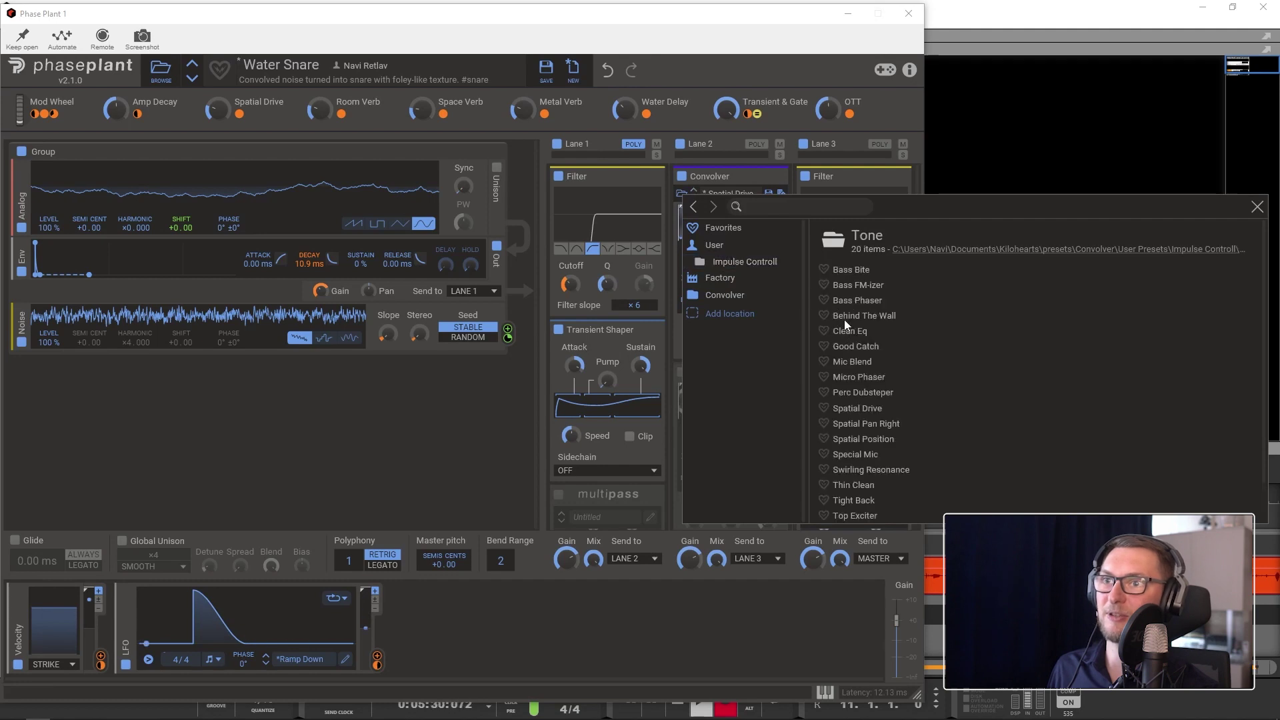
Audition Micro Phaser, Spatial Pan Right, Swirling Resonance, Thin Clean and Tight Back, then keep Under Floor.
left_click(856, 376)
left_click(852, 424)
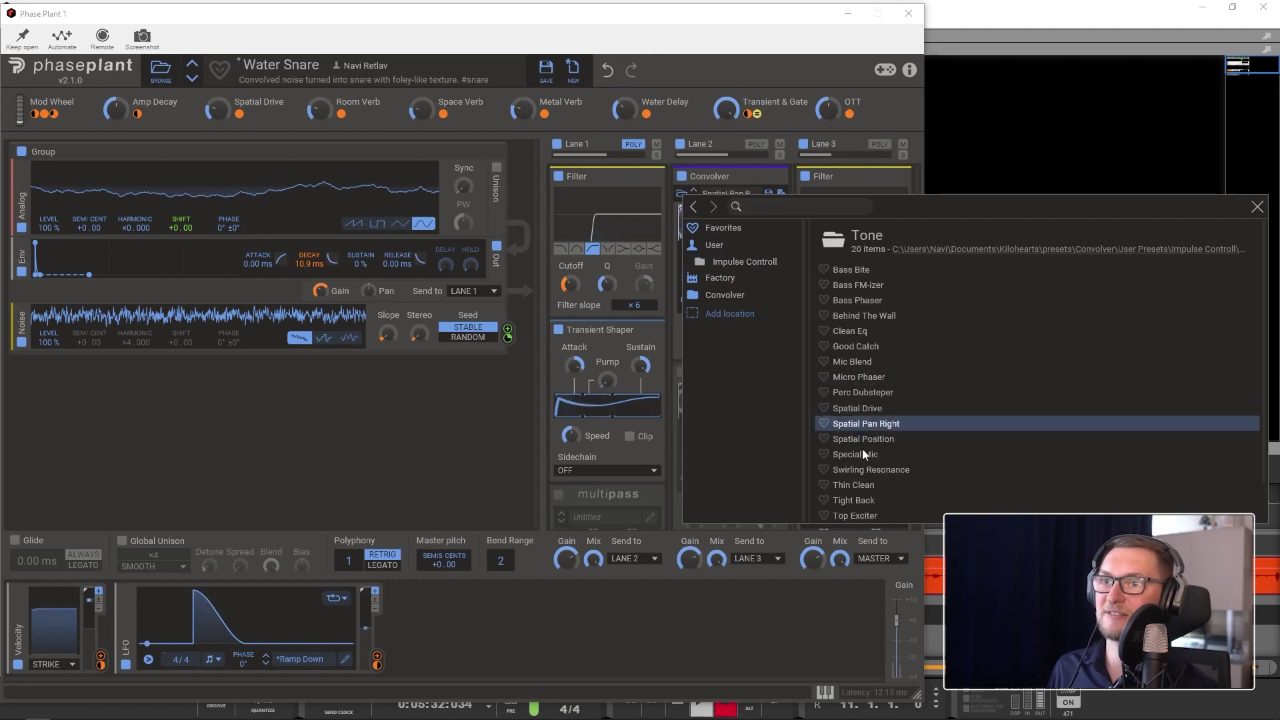
left_click(846, 469)
left_click(848, 488)
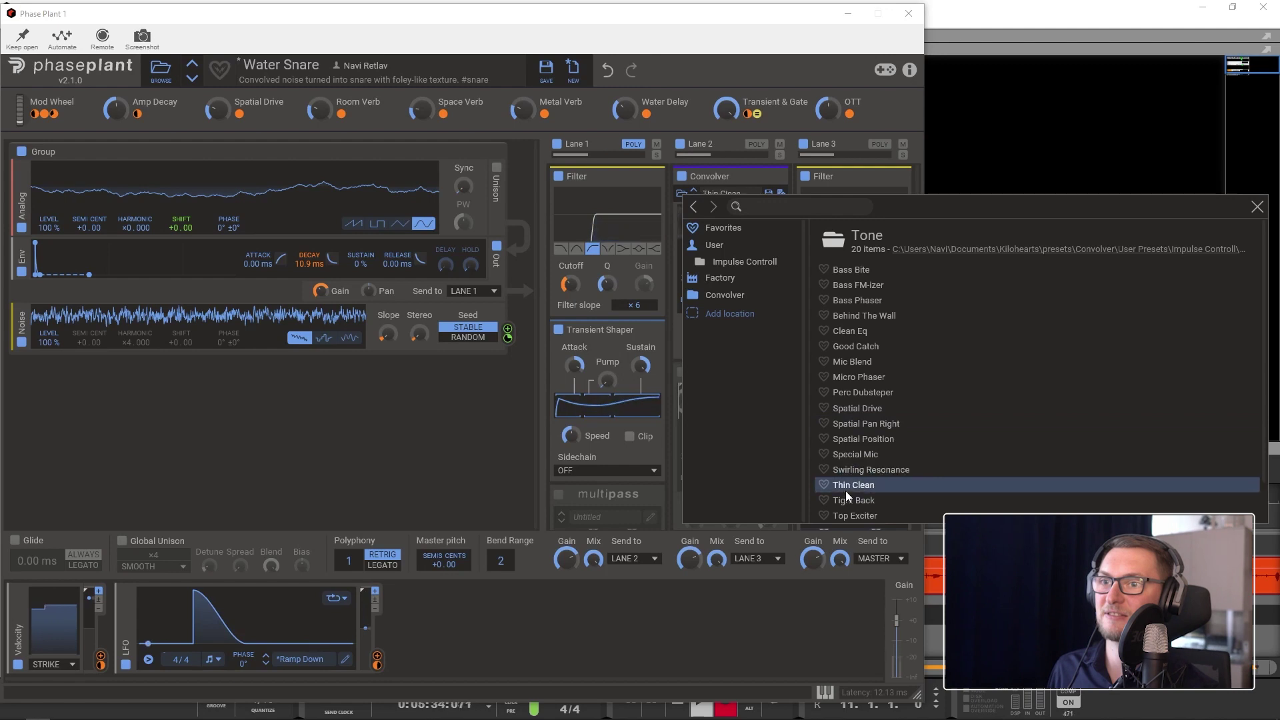
left_click(845, 504)
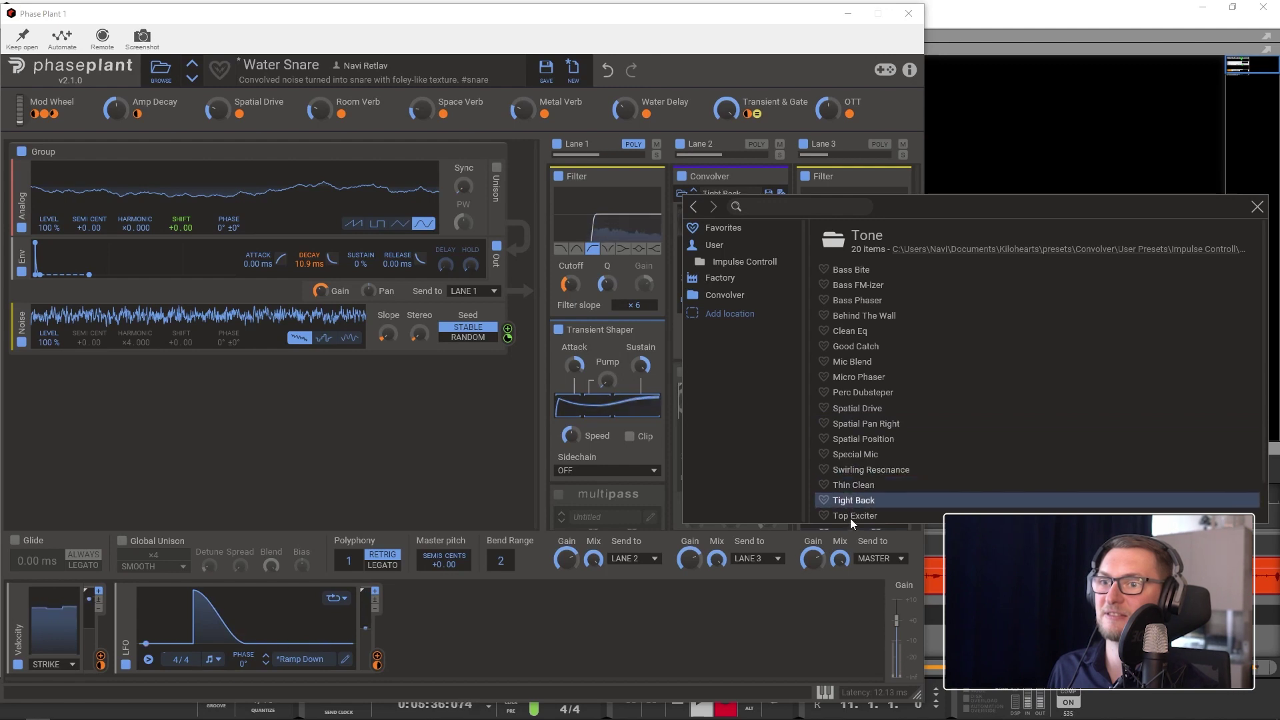
scroll(852, 508, "down", 1)
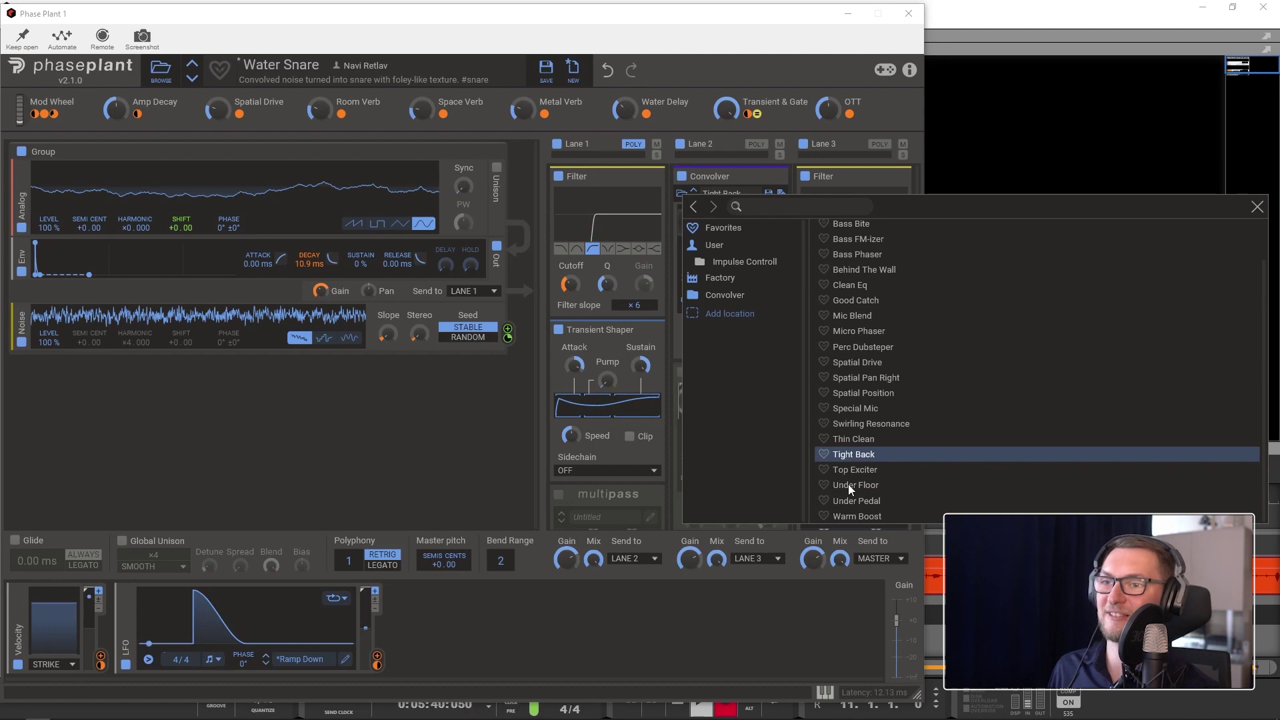
left_click(848, 484)
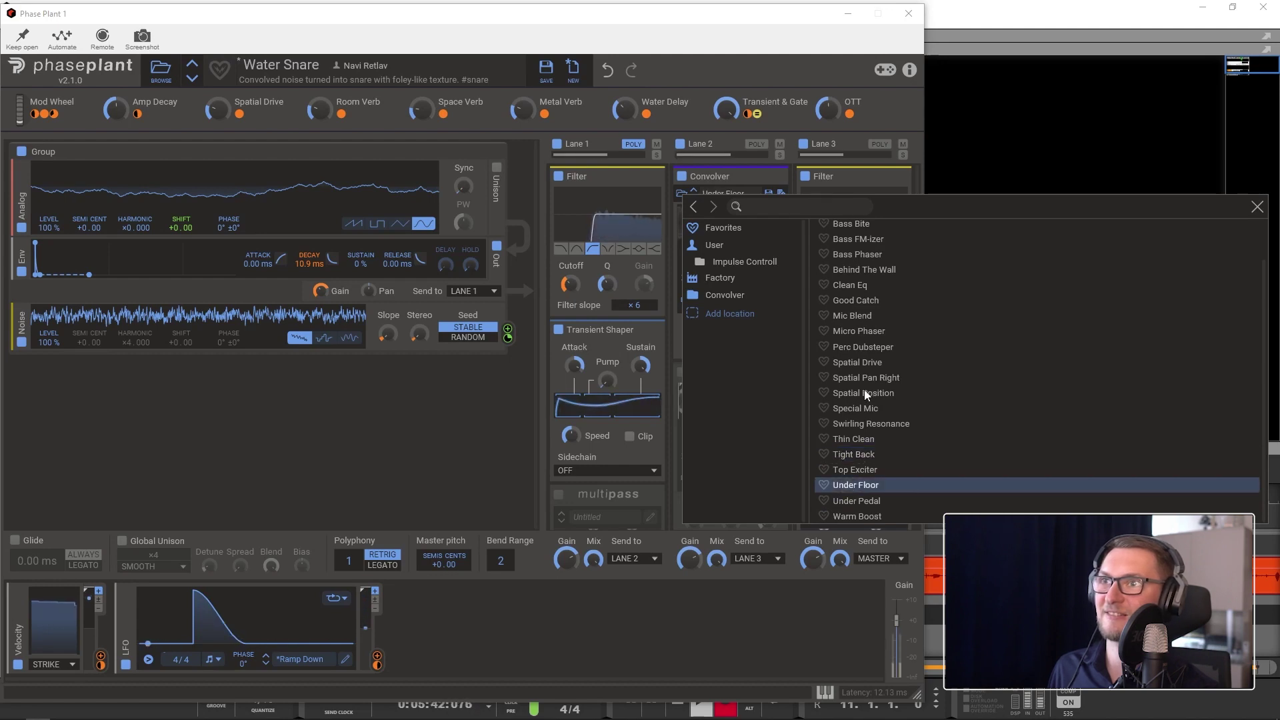
scroll(841, 312, "up", 1)
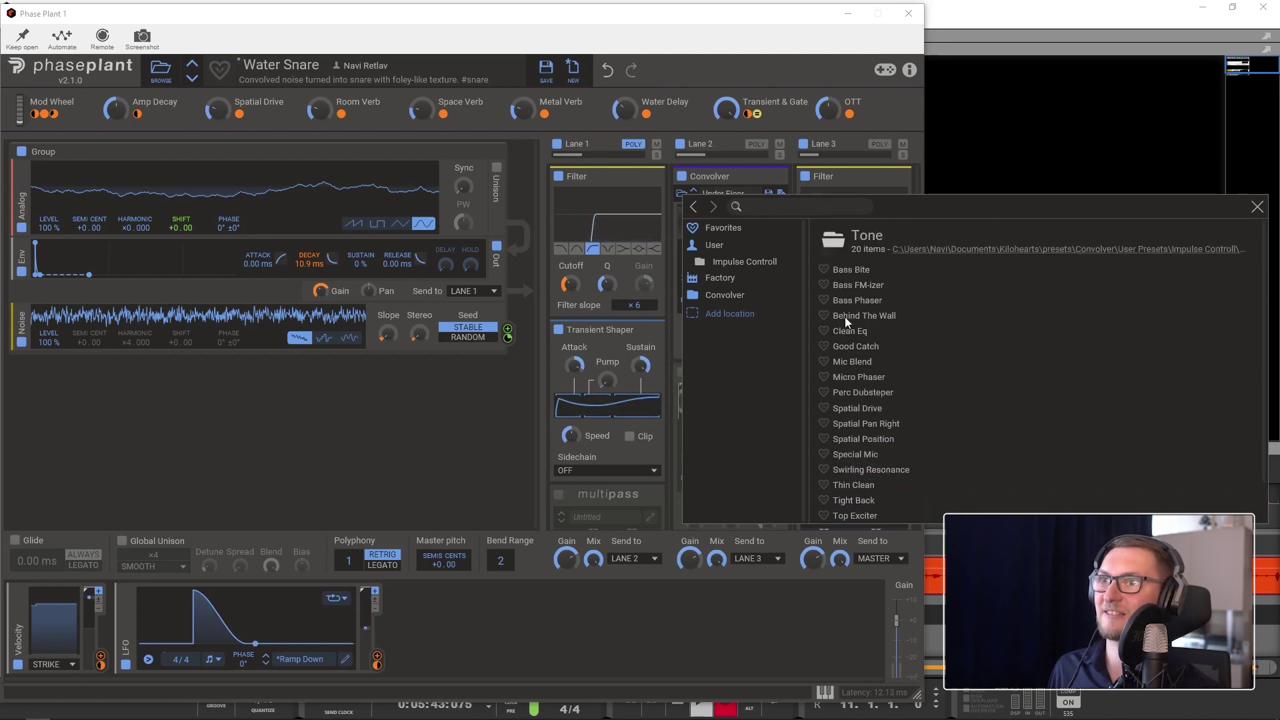
left_click(1257, 208)
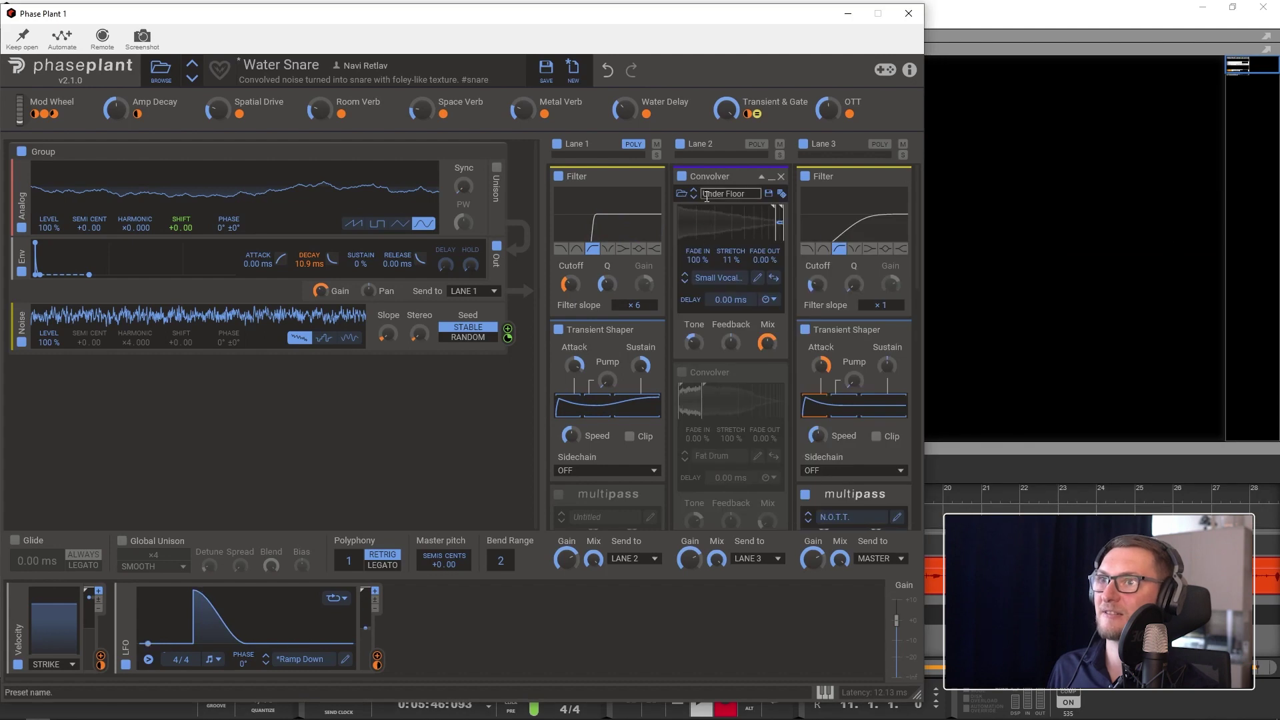
Audition the Long impulses 450 Verb, Deep Reflection, String Maker and Tiny Spikes.
left_click(683, 196)
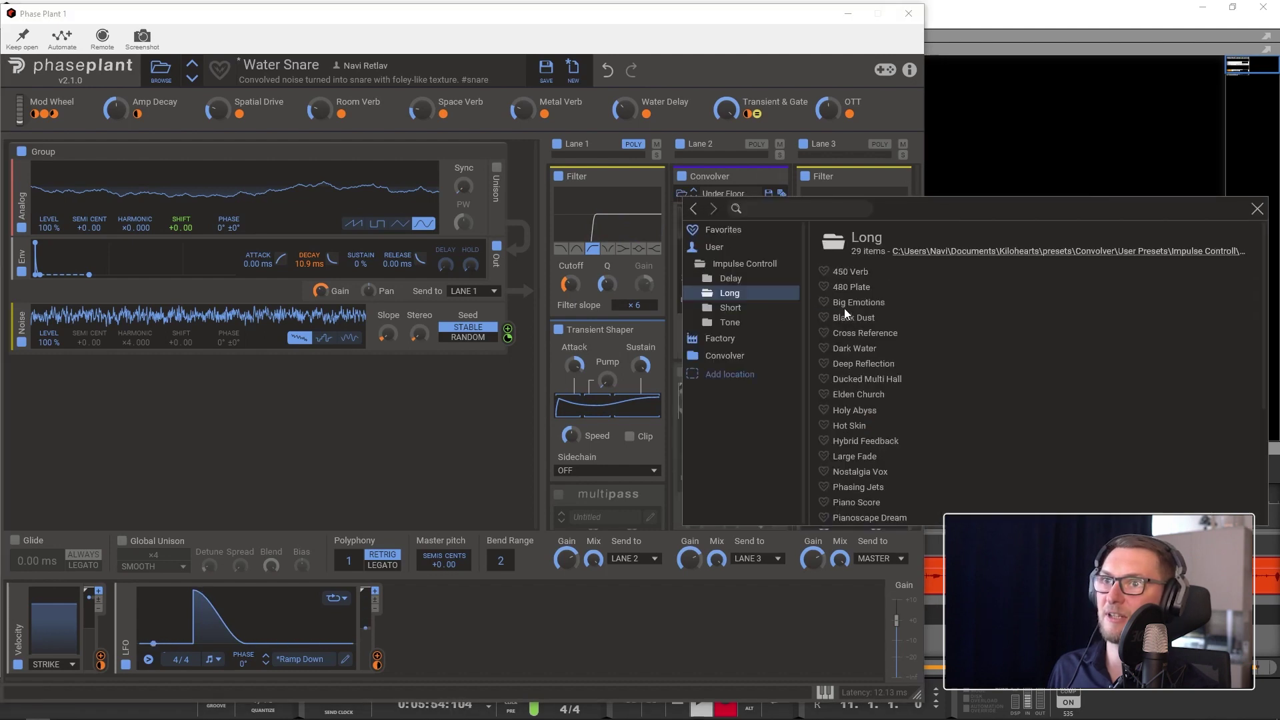
left_click(844, 304)
key("Up")
key("Up")
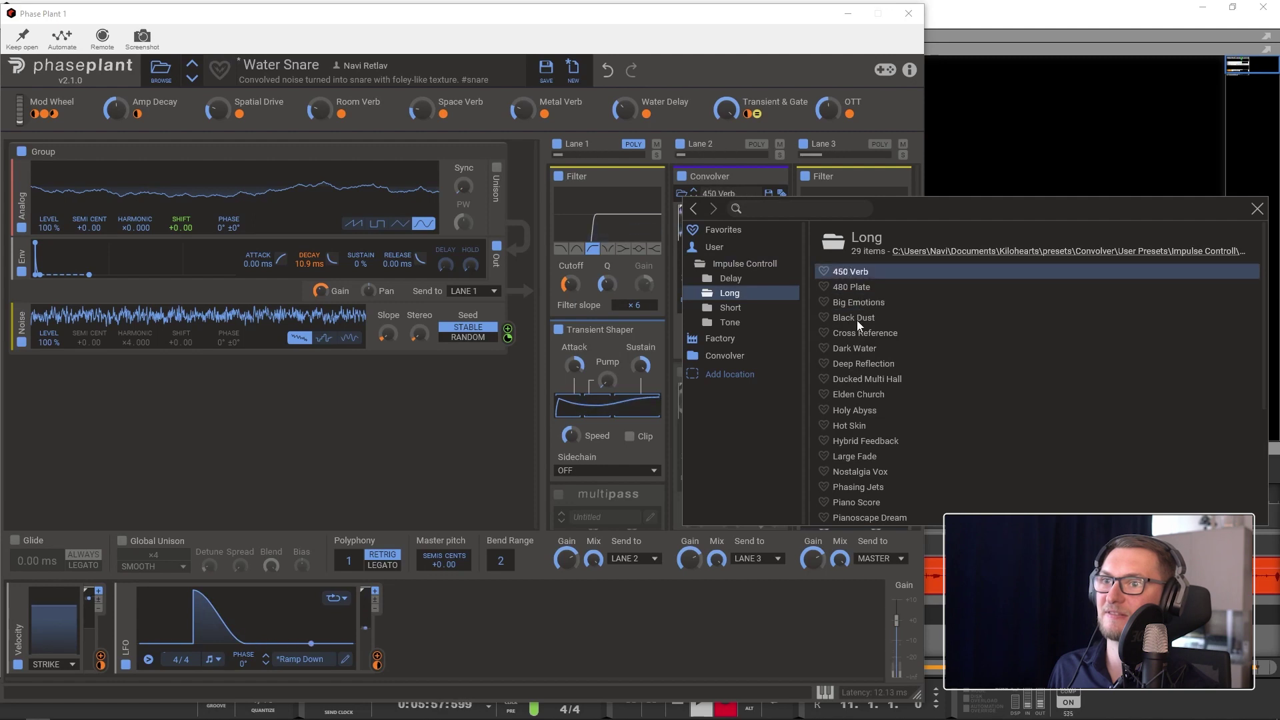
left_click(842, 367)
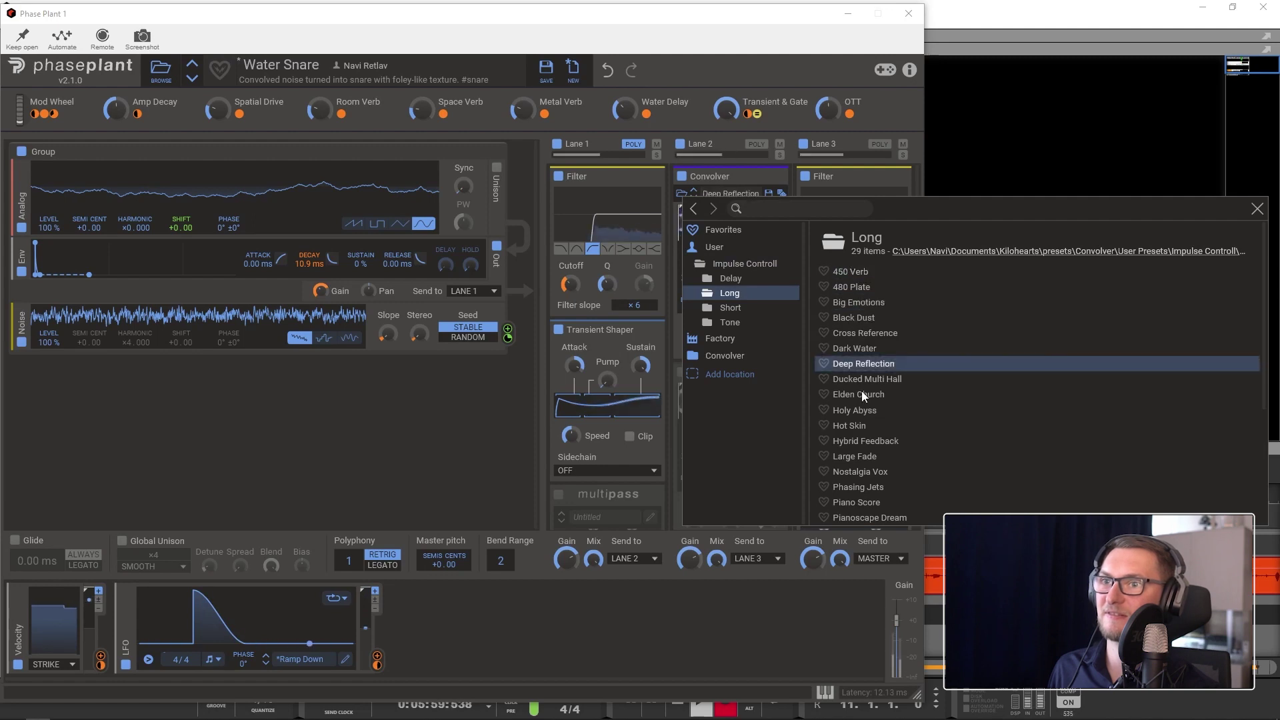
scroll(862, 390, "down", 1)
scroll(859, 400, "down", 3)
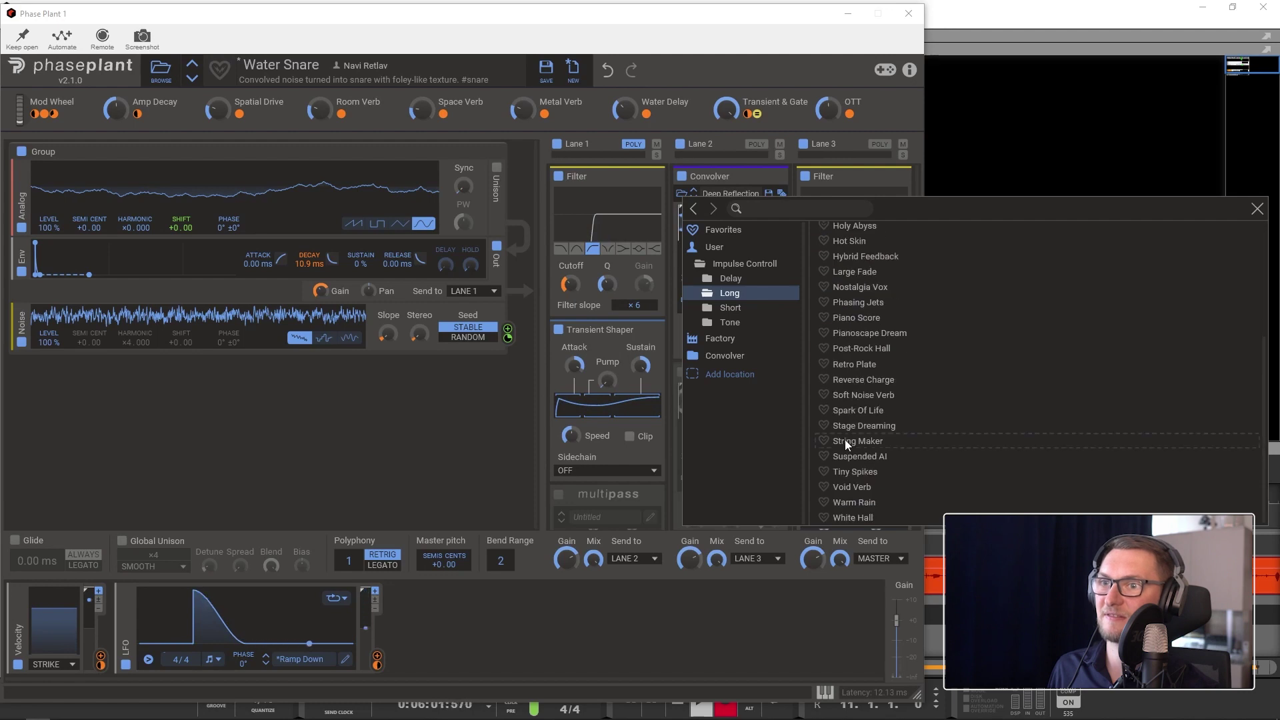
left_click(845, 440)
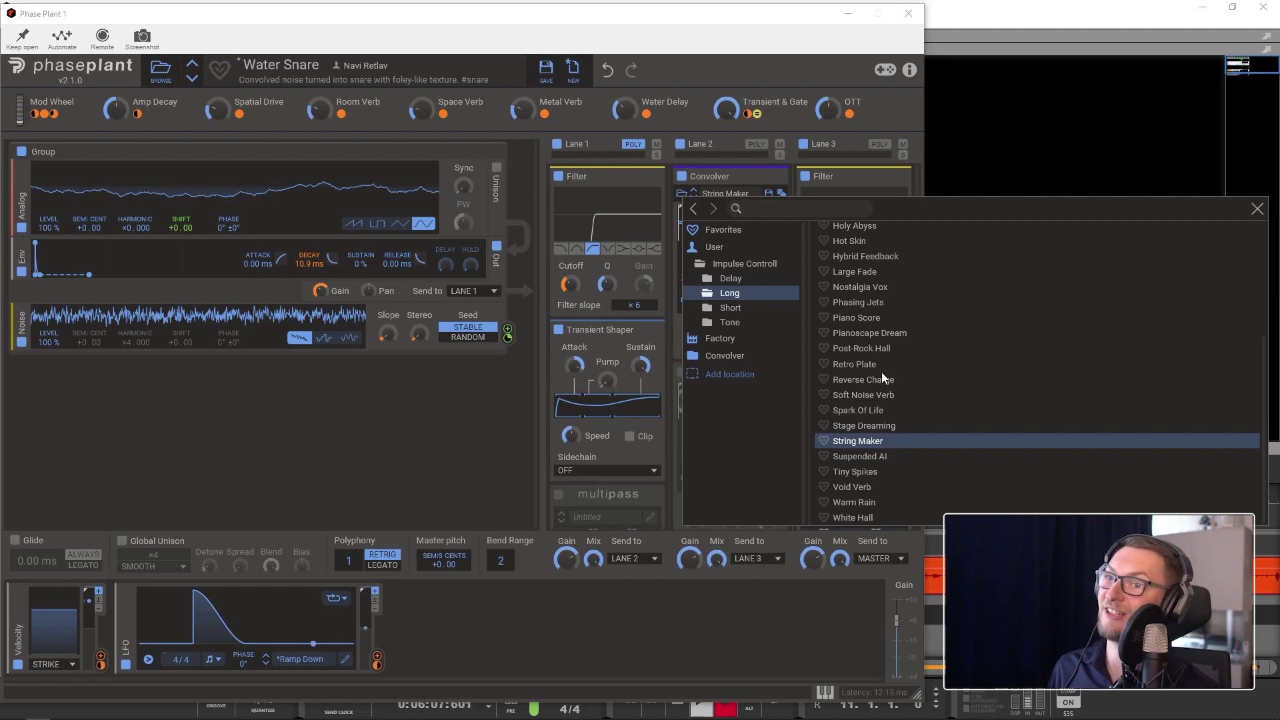
left_click(850, 473)
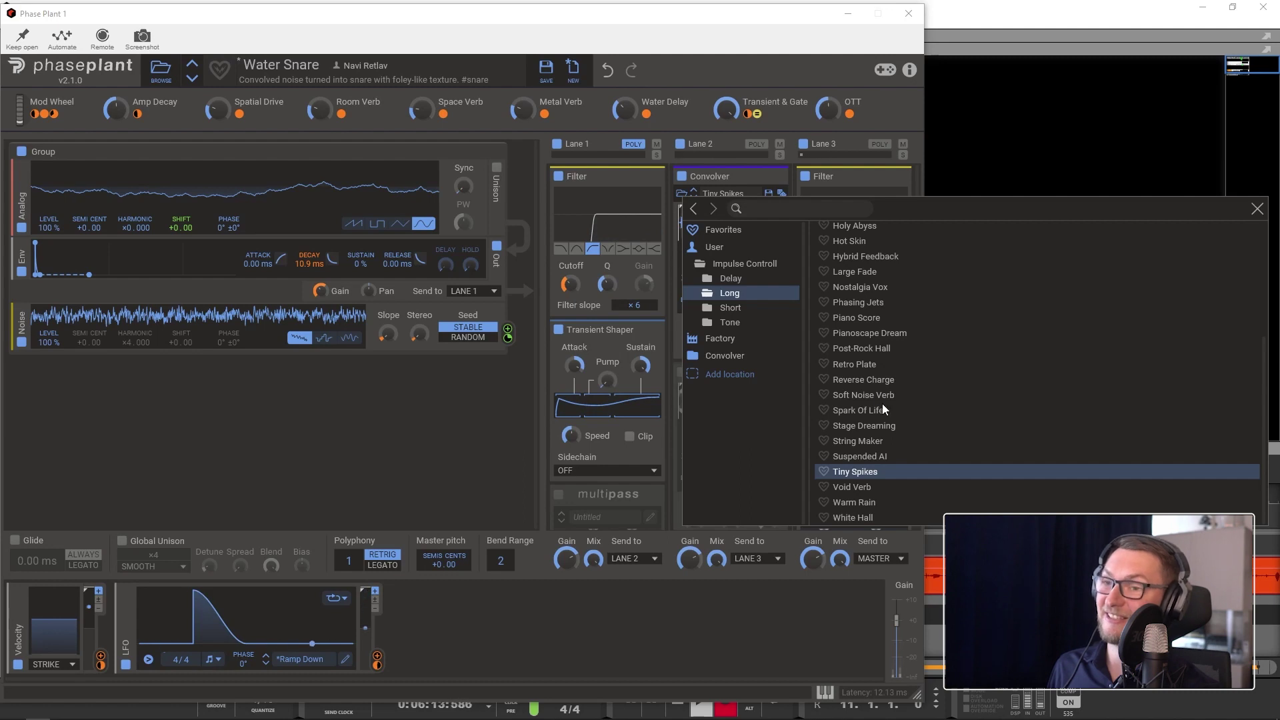
scroll(871, 375, "up", 5)
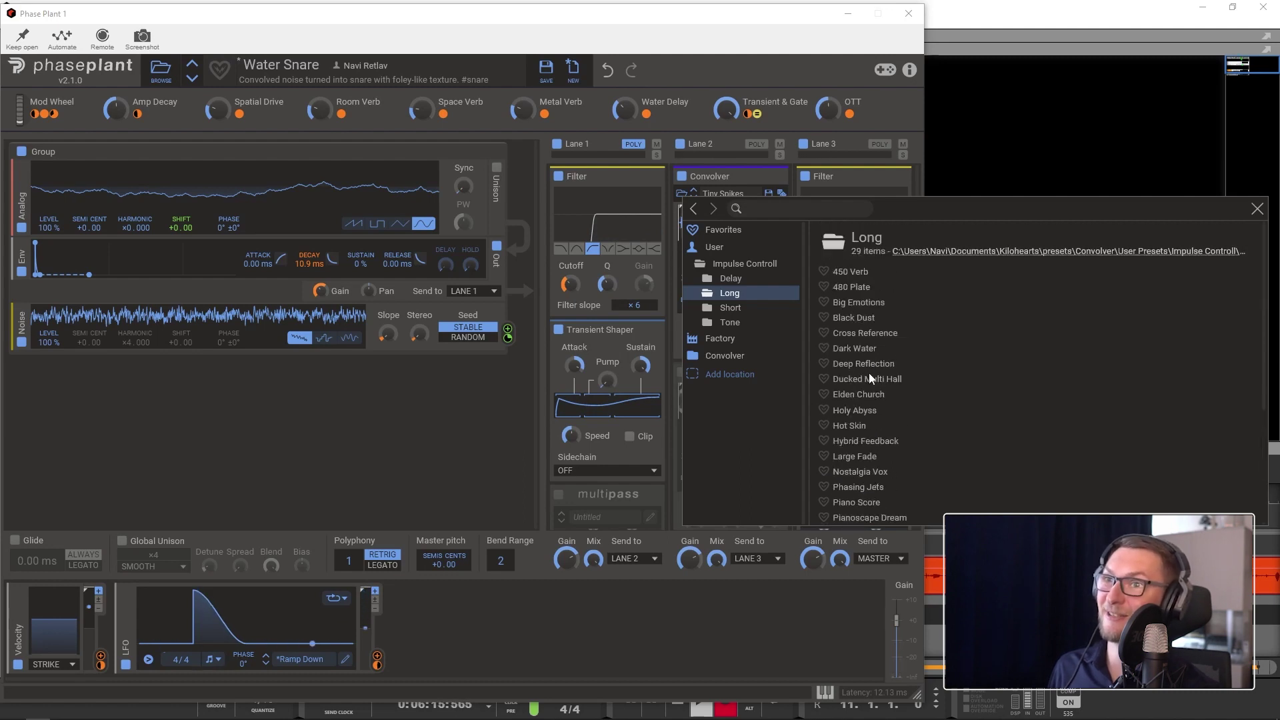
scroll(869, 378, "down", 5)
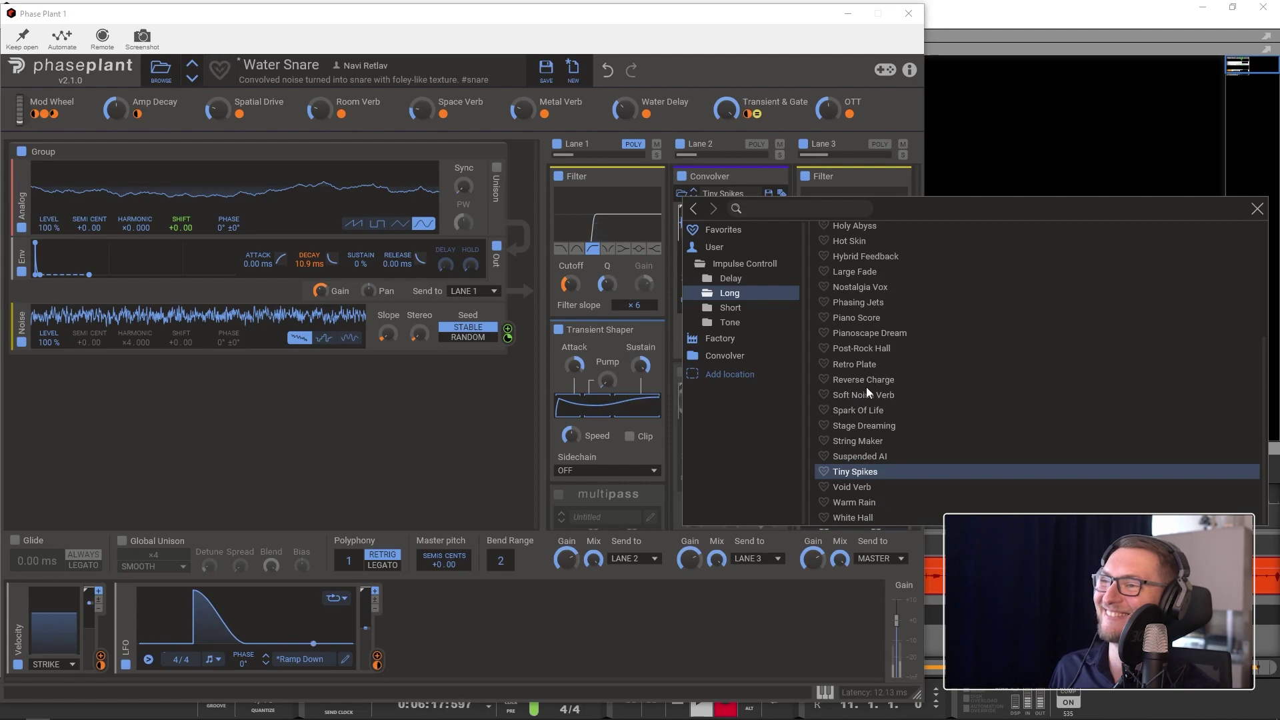
scroll(864, 380, "up", 5)
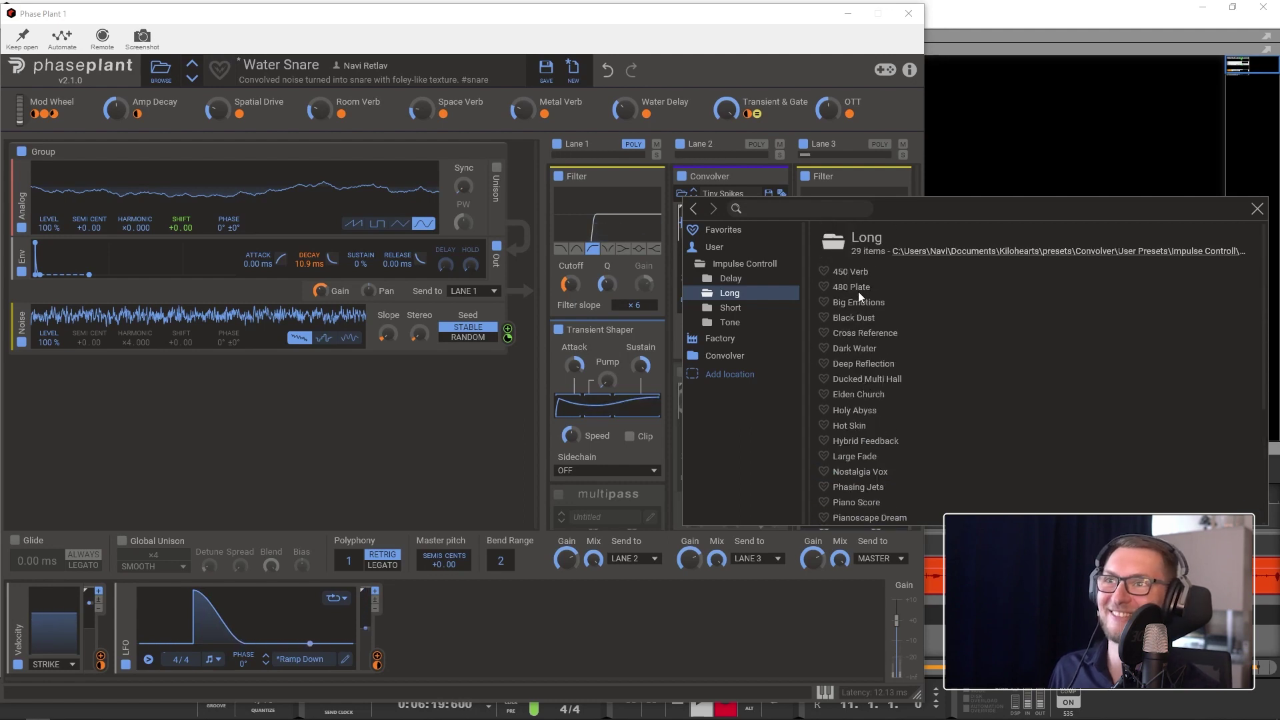
Audition Short impulses PCM Room, Plated AI and Short Plate, then keep Siren Tail.
left_click(730, 309)
scroll(841, 350, "down", 5)
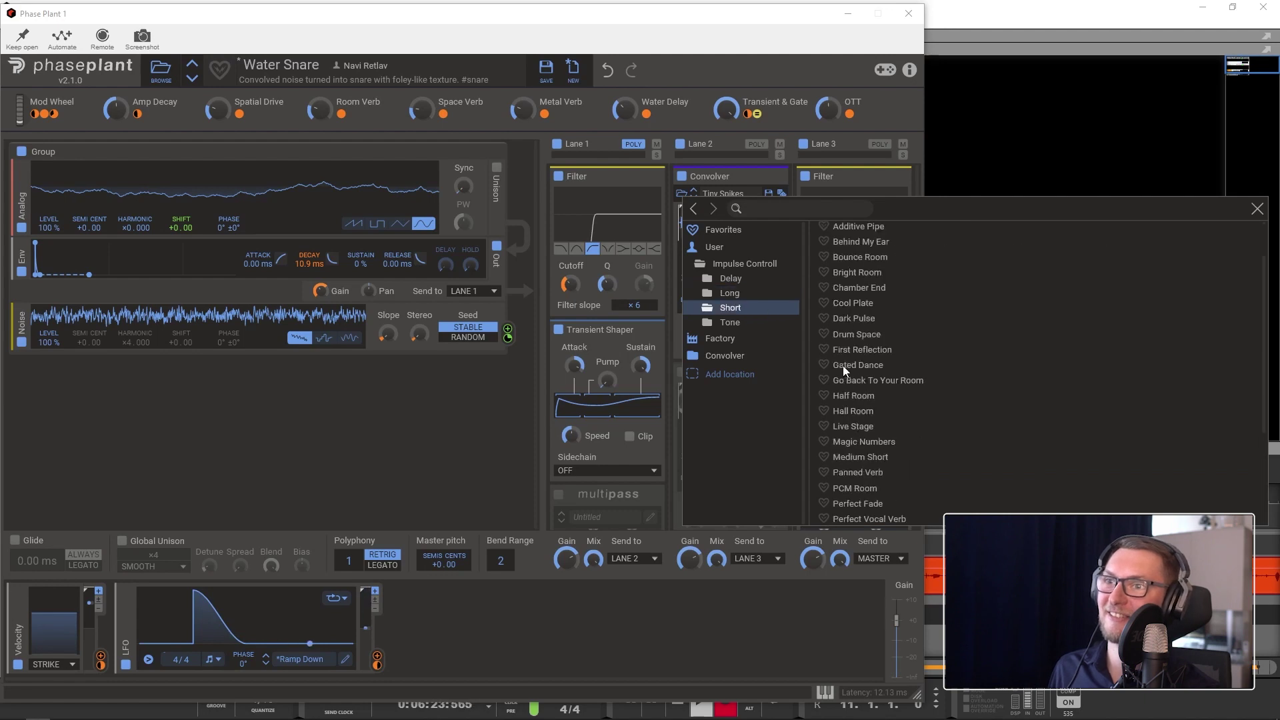
left_click(856, 366)
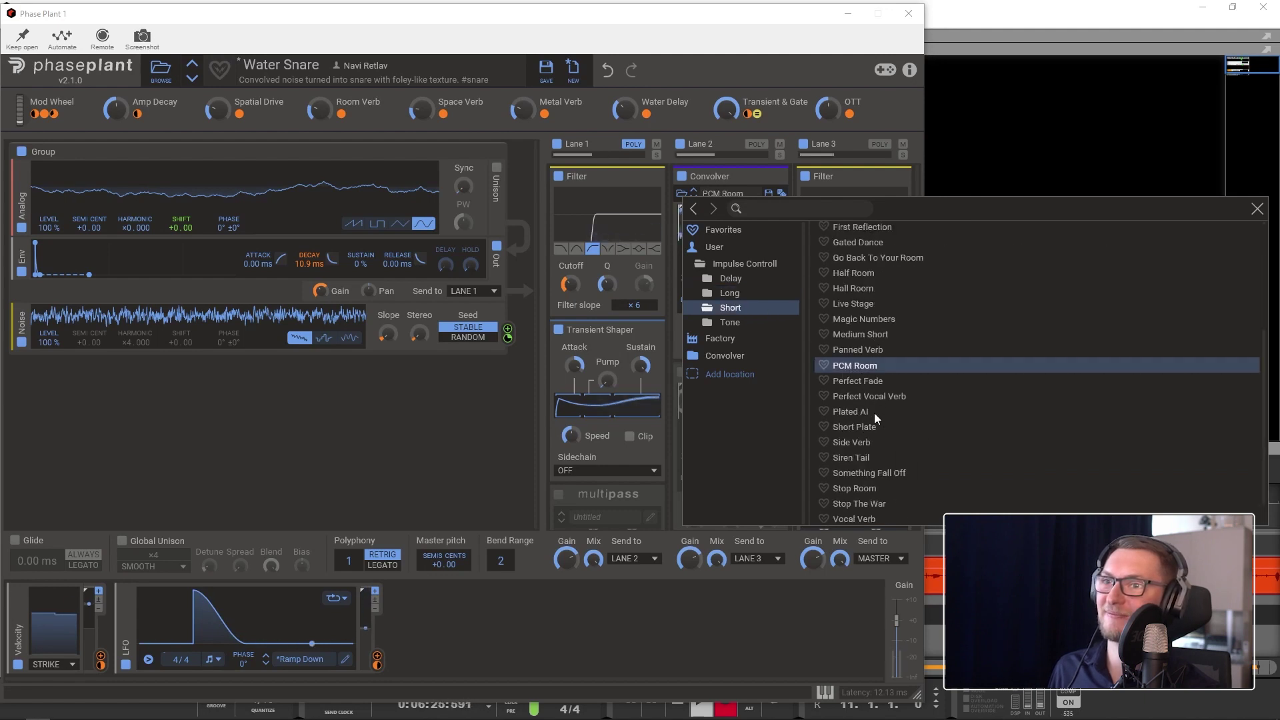
left_click(874, 412)
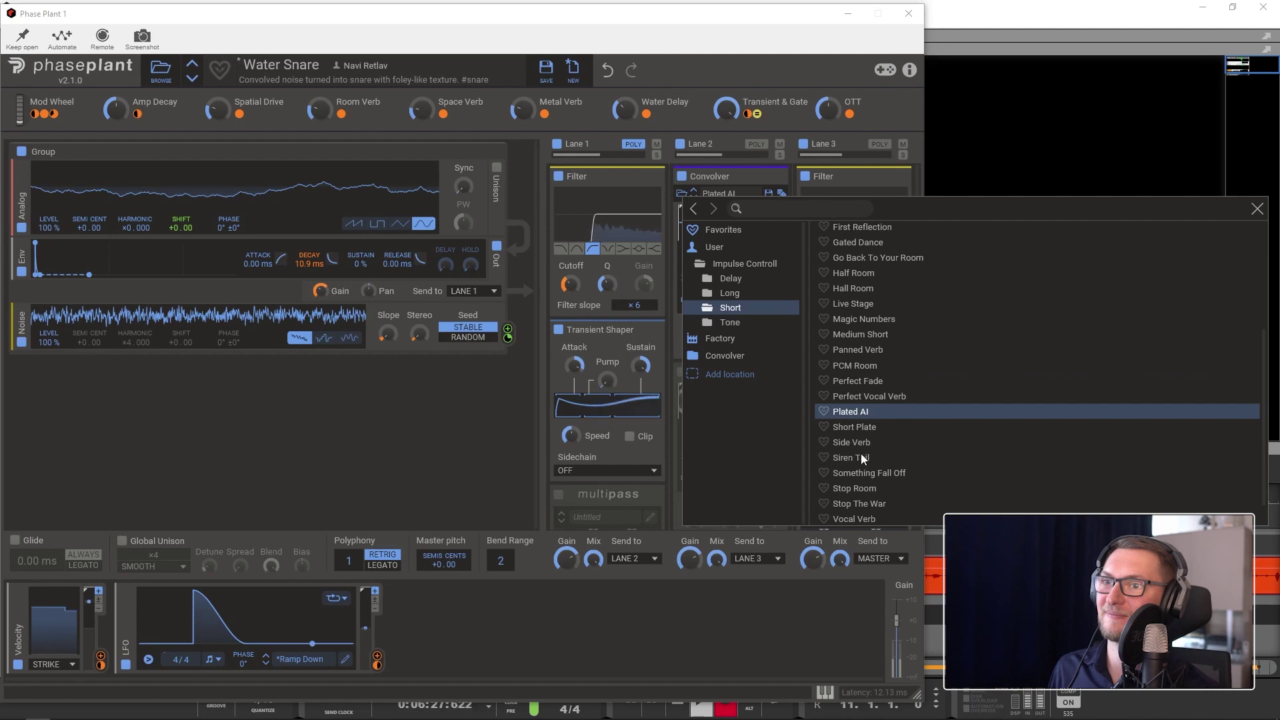
left_click(850, 430)
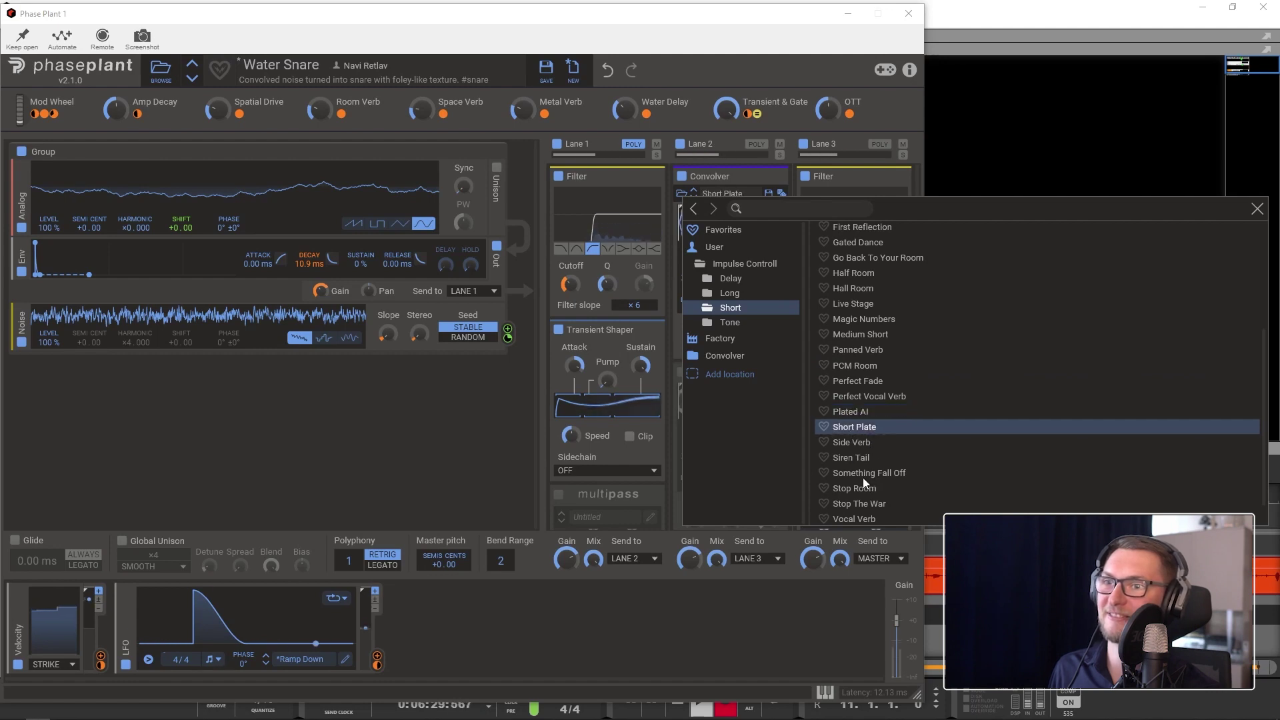
key("Down")
key("Down")
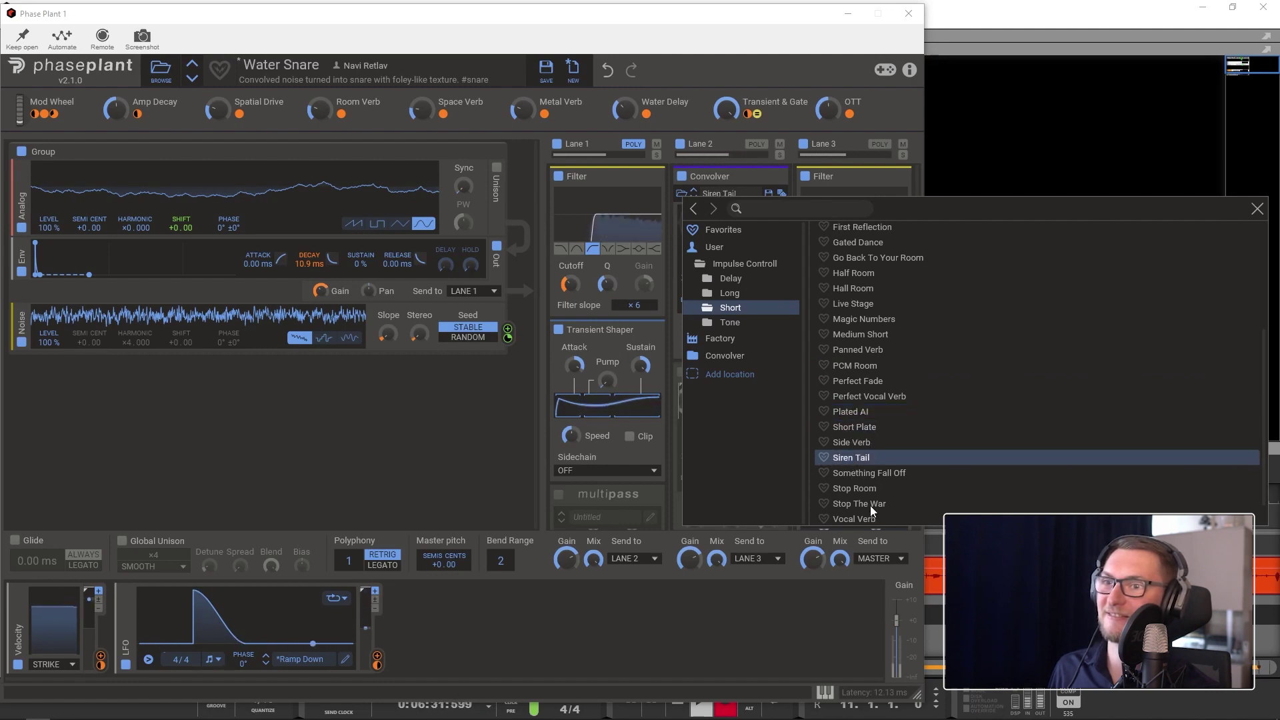
scroll(863, 500, "down", 1)
left_click(1256, 209)
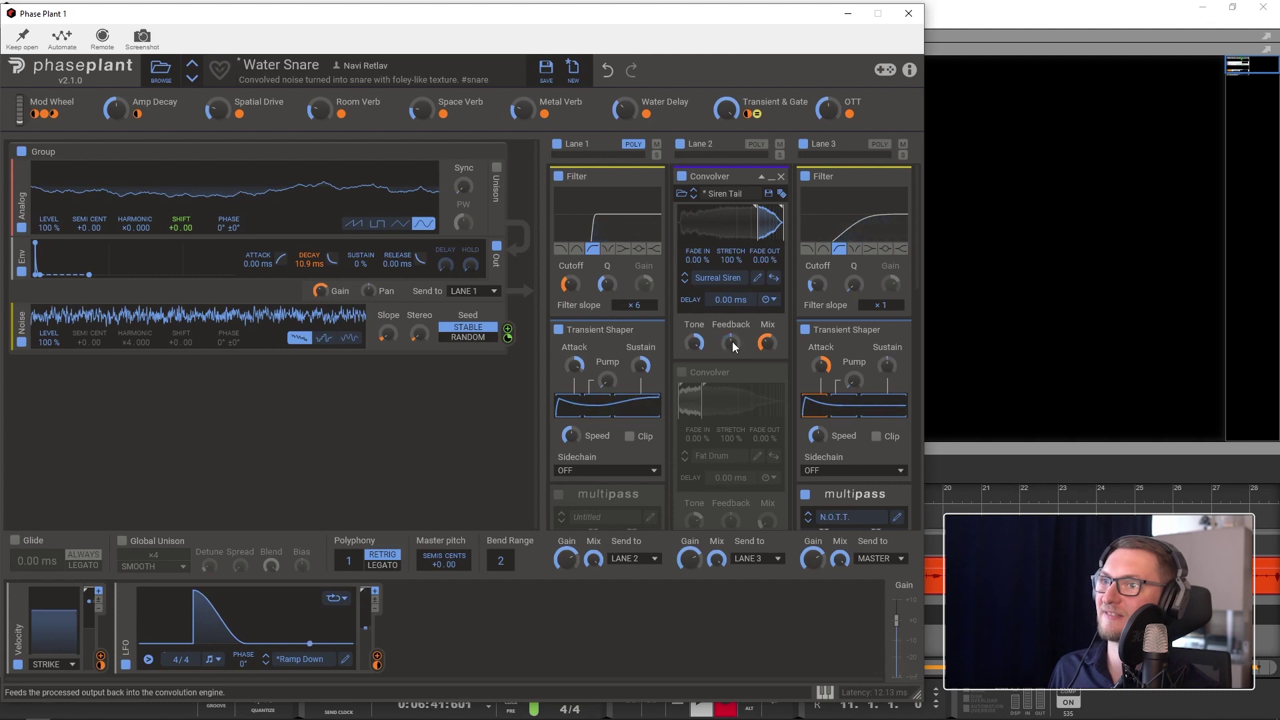
Load Black Dust from the Tone > Long folder, then switch that convolver off.
left_click(727, 195)
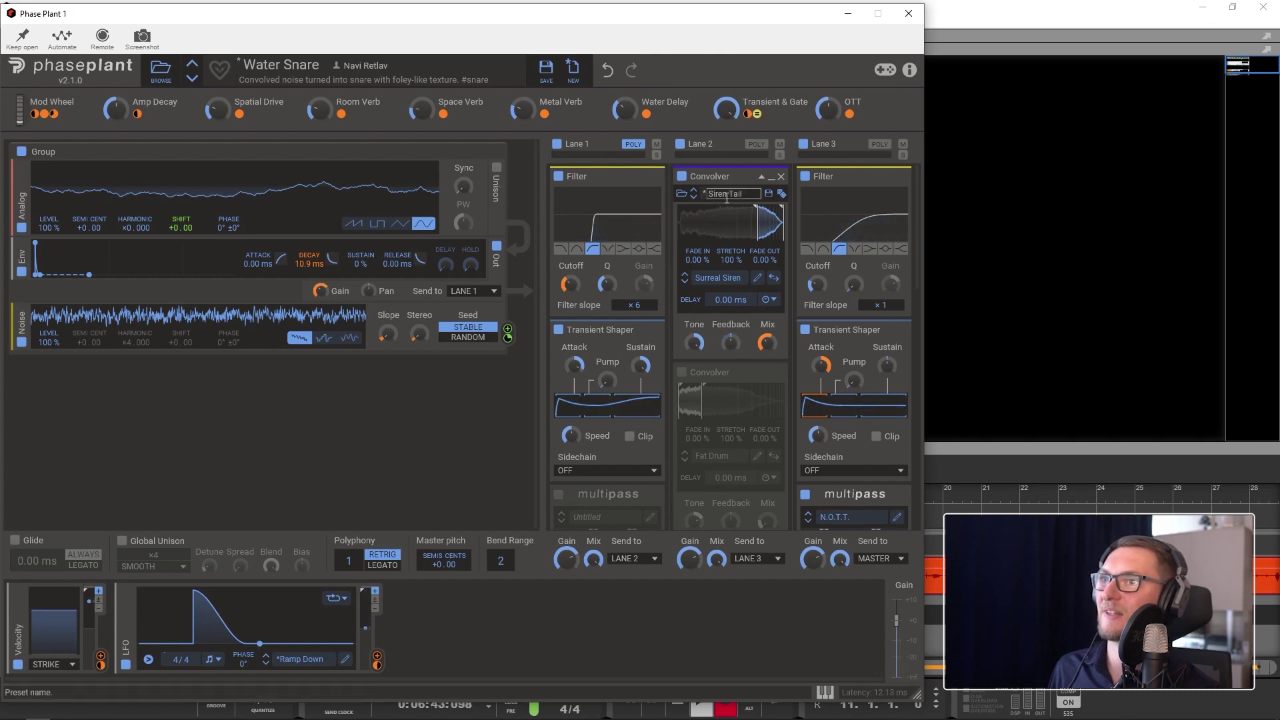
left_click(684, 205)
scroll(838, 343, "up", 5)
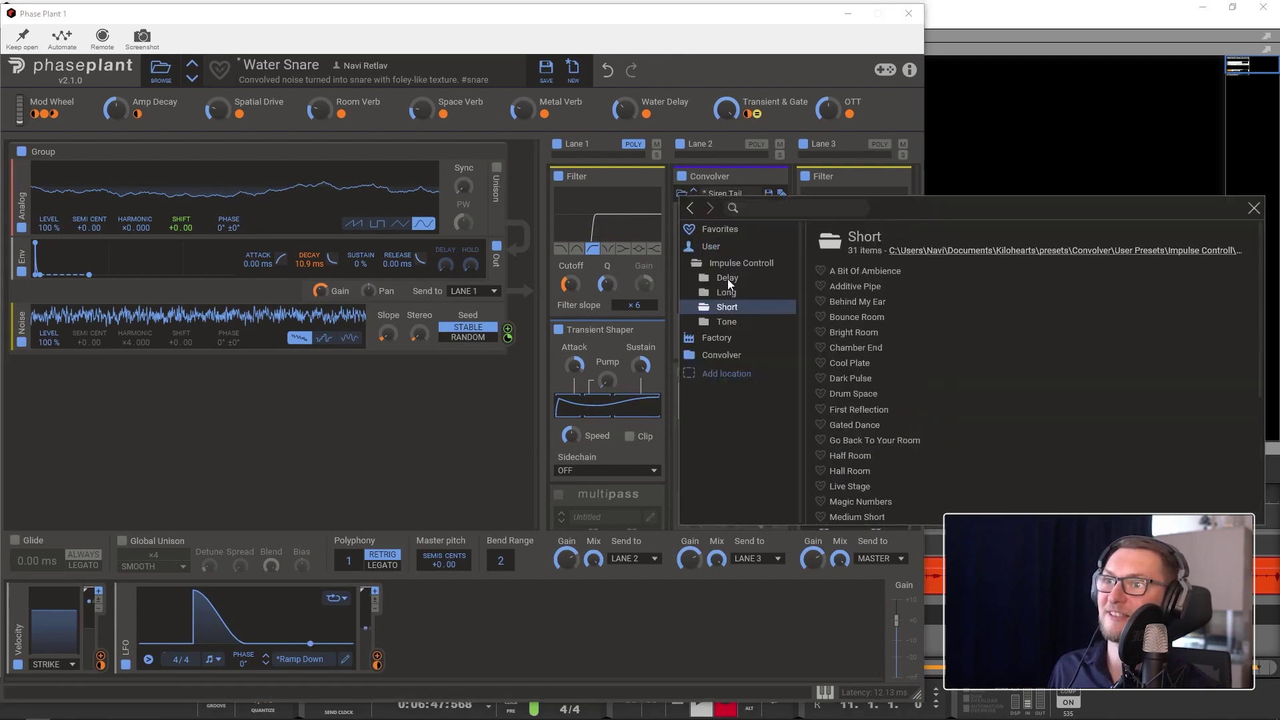
left_click(714, 321)
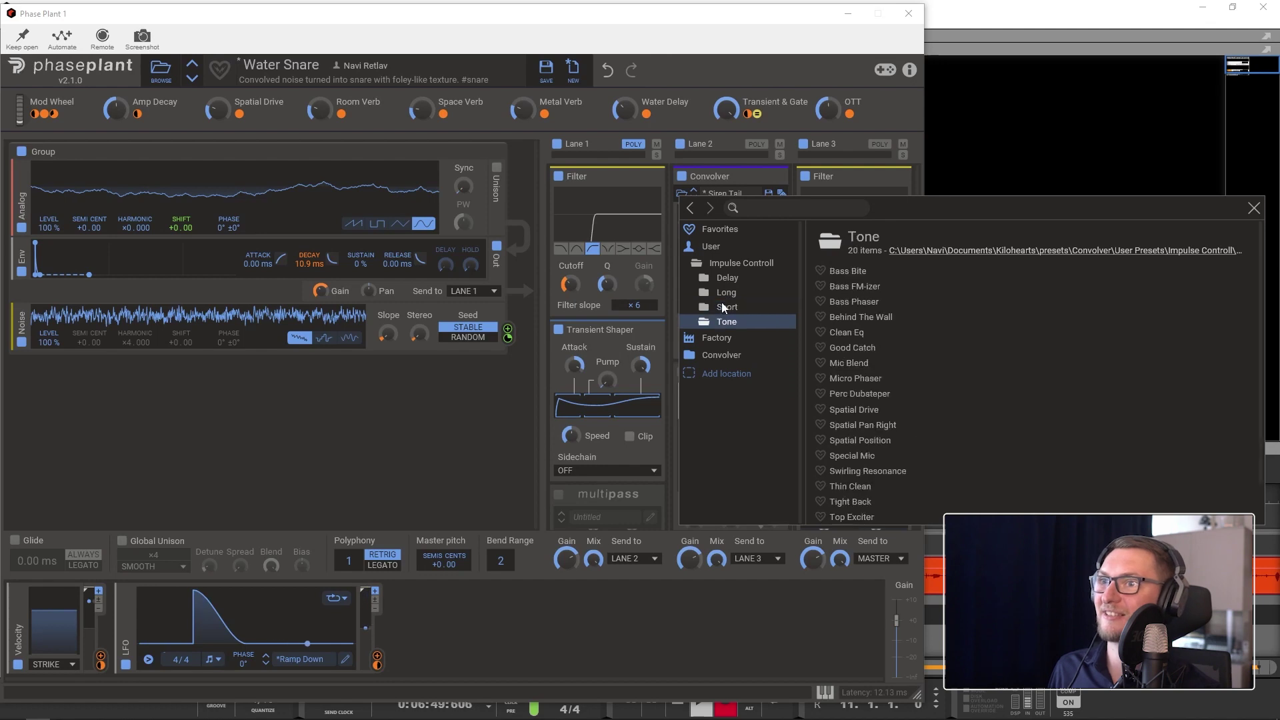
left_click(726, 293)
scroll(857, 345, "down", 5)
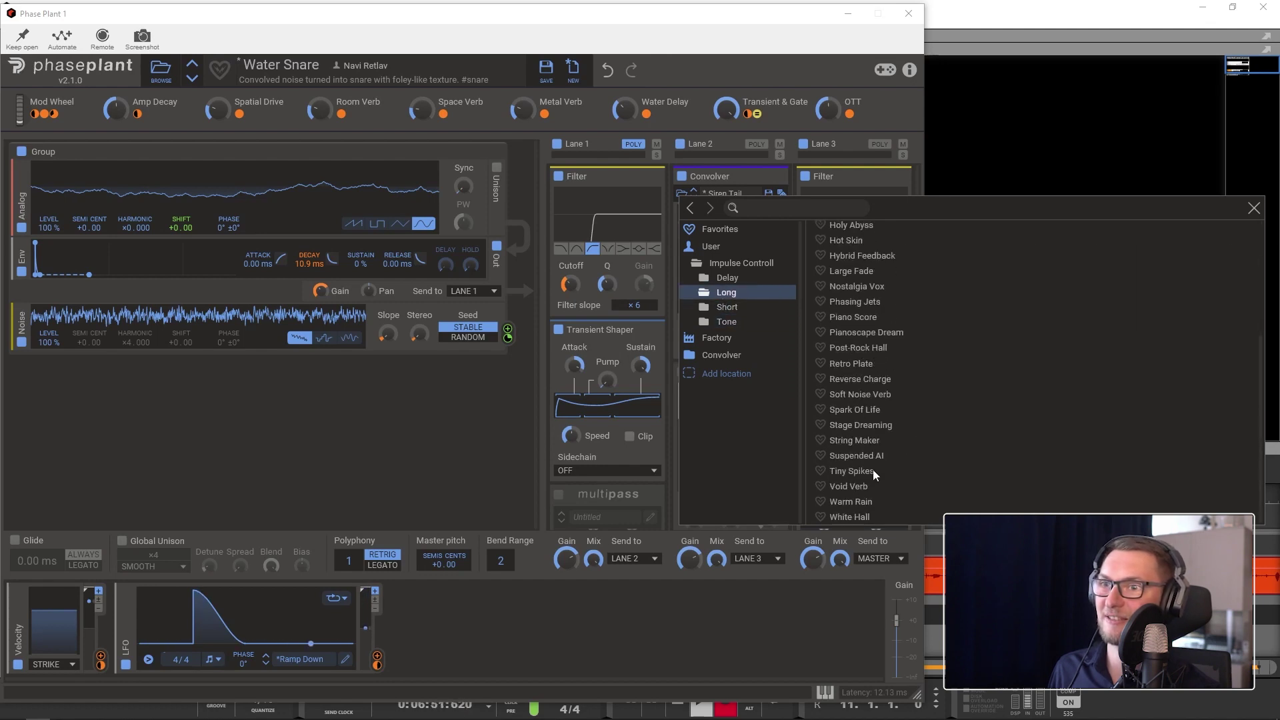
scroll(857, 450, "up", 5)
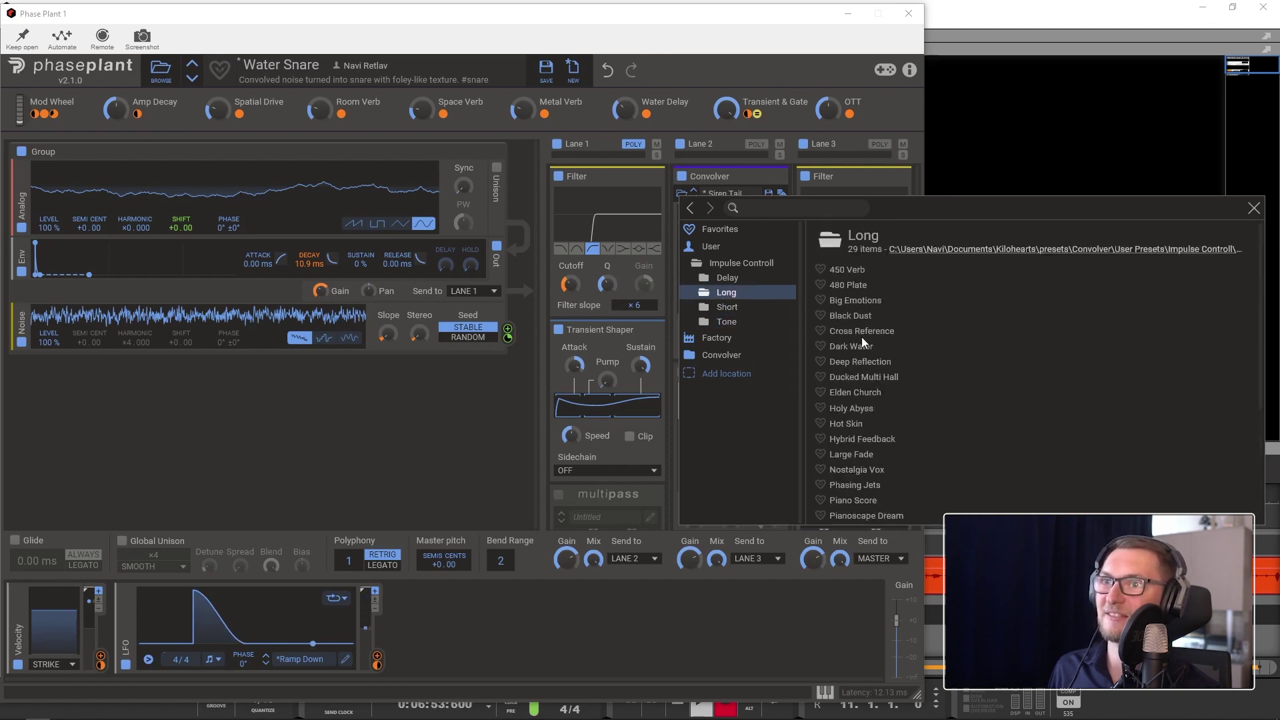
left_click(850, 316)
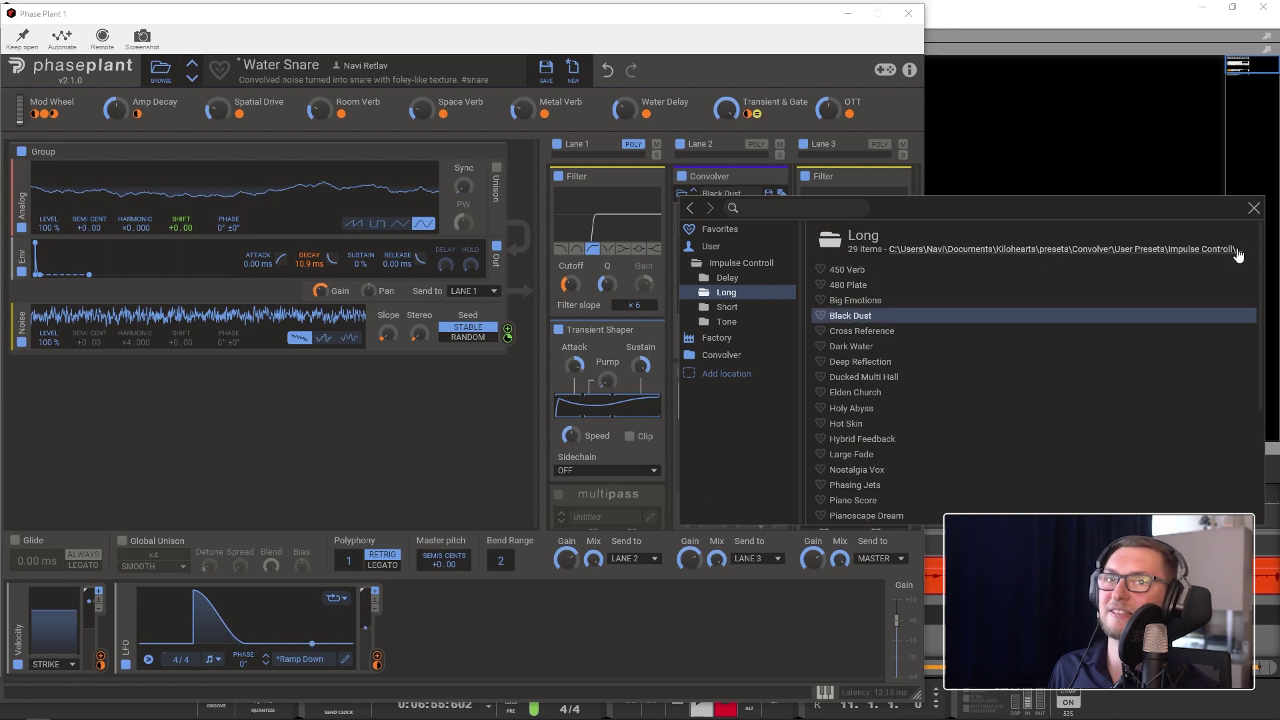
left_click(1254, 209)
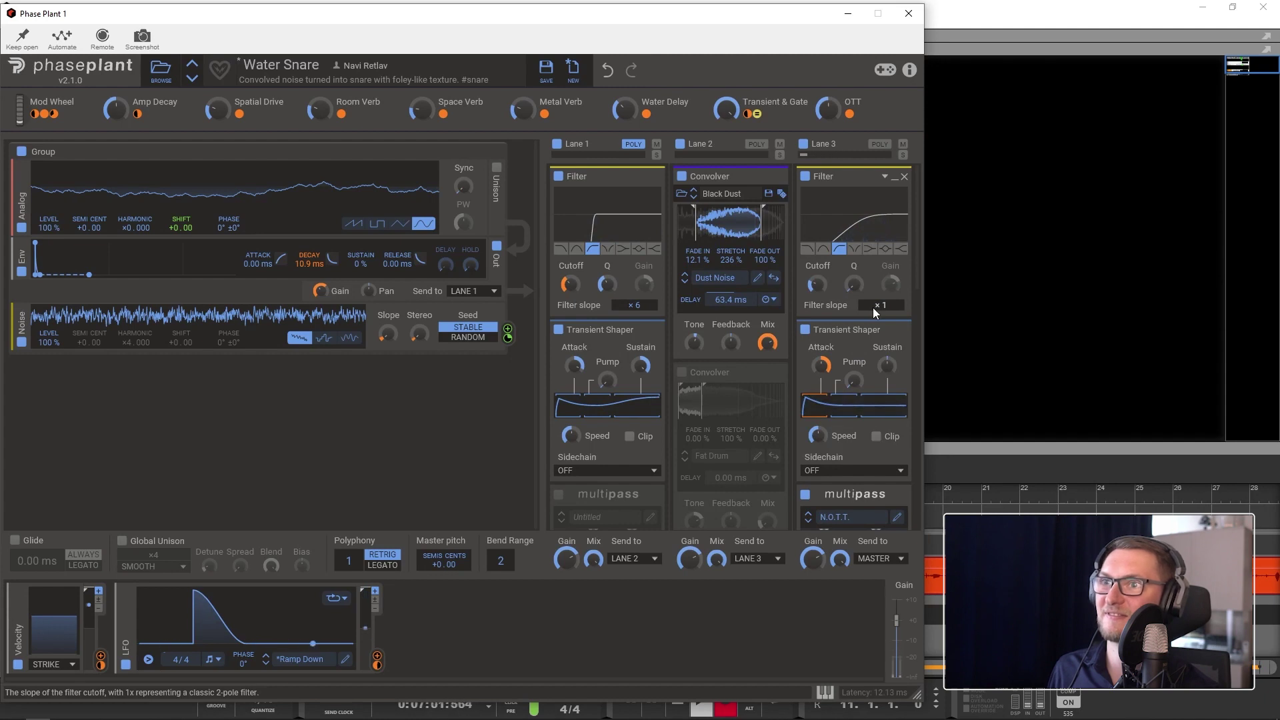
left_click(682, 178)
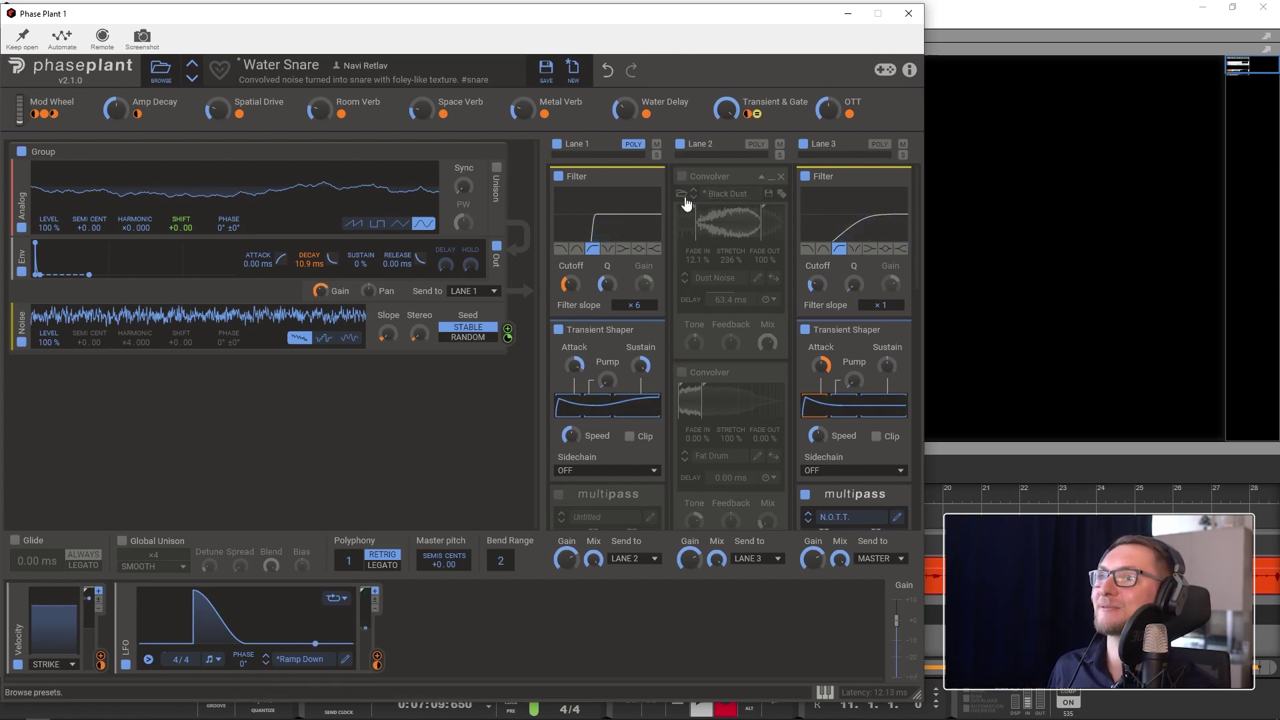
Reload Water Snare, disable Lane 2's first convolver, and enable the Send FX Convolver snapheap.
left_click(192, 79)
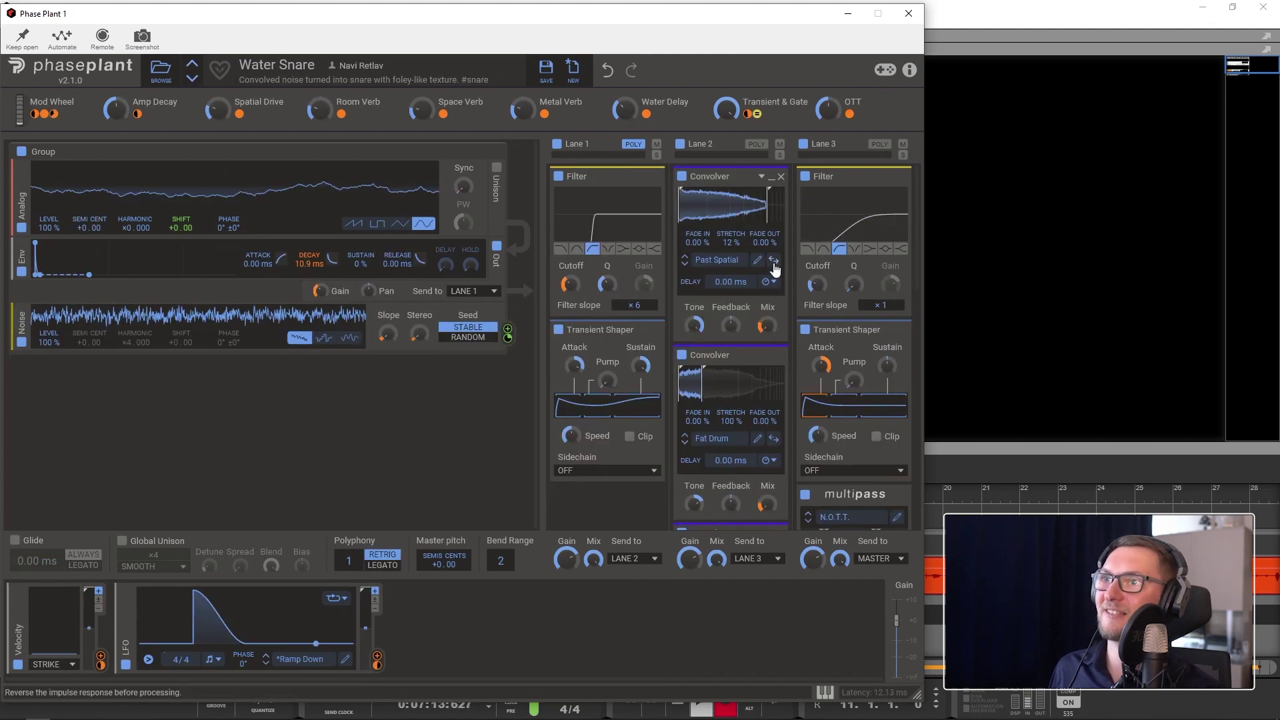
scroll(770, 268, "down", 2)
scroll(702, 268, "up", 2)
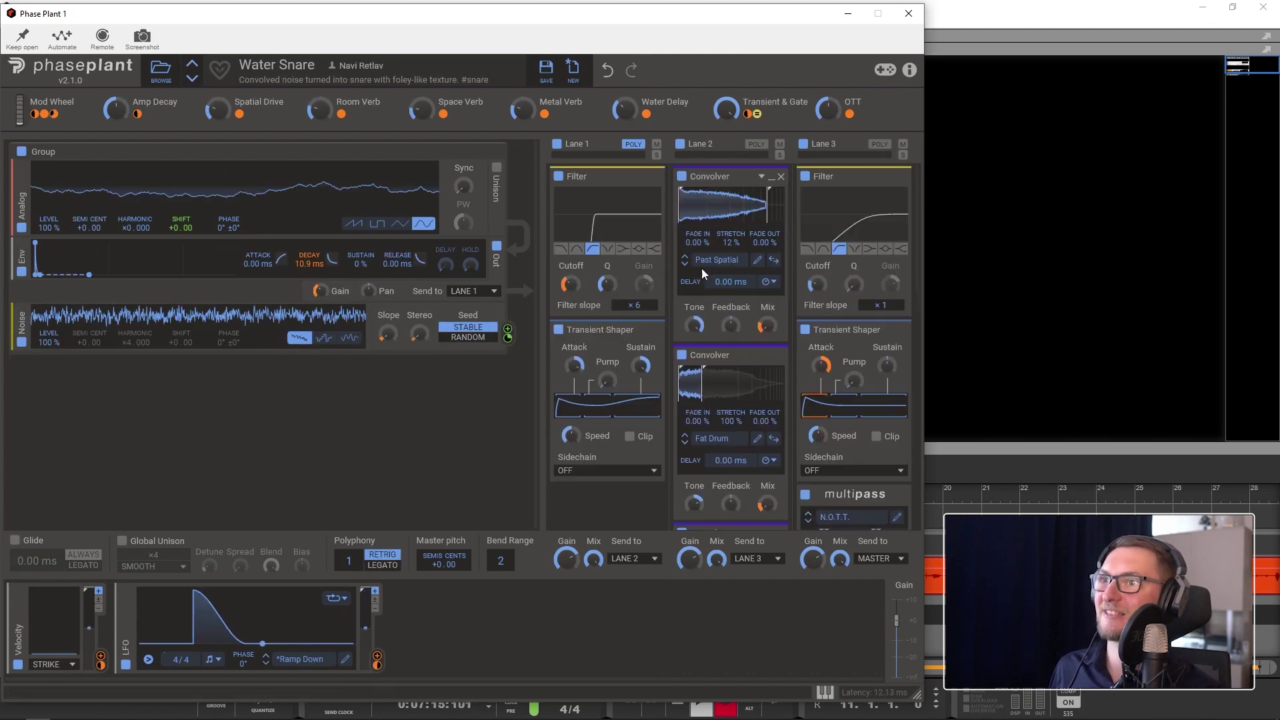
left_click(681, 177)
scroll(697, 341, "down", 3)
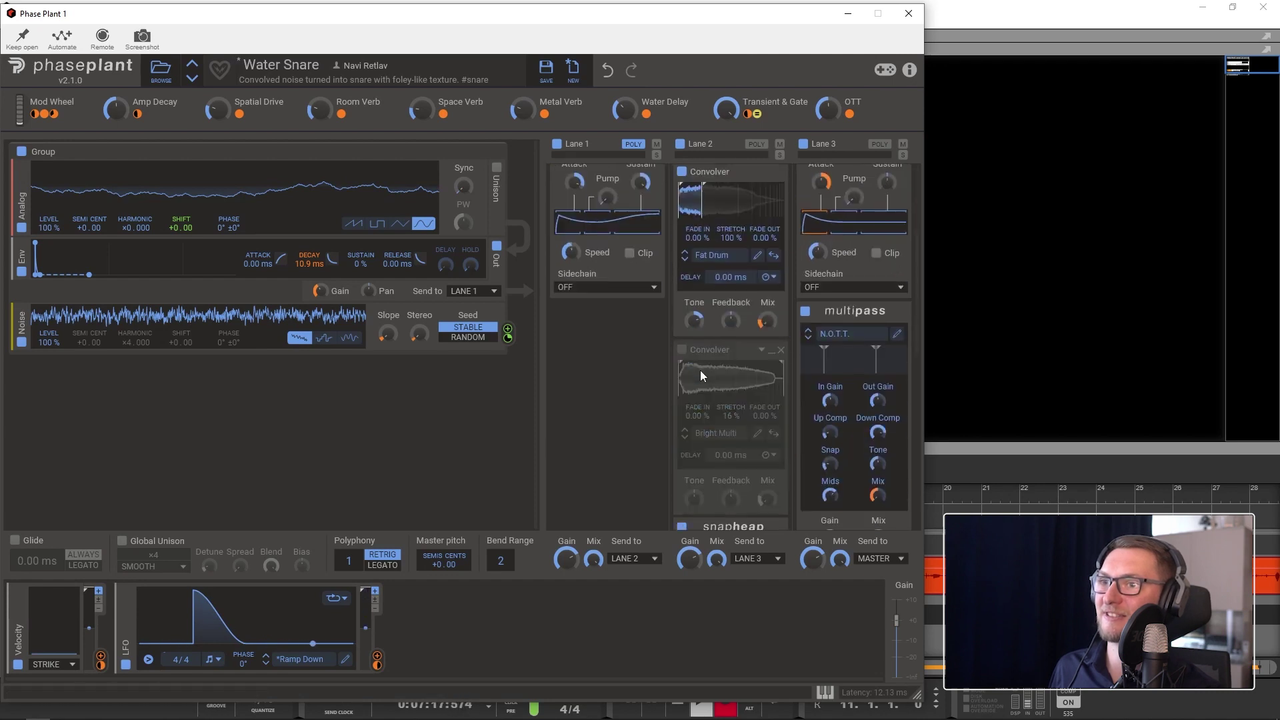
scroll(700, 376, "down", 3)
scroll(701, 388, "down", 2)
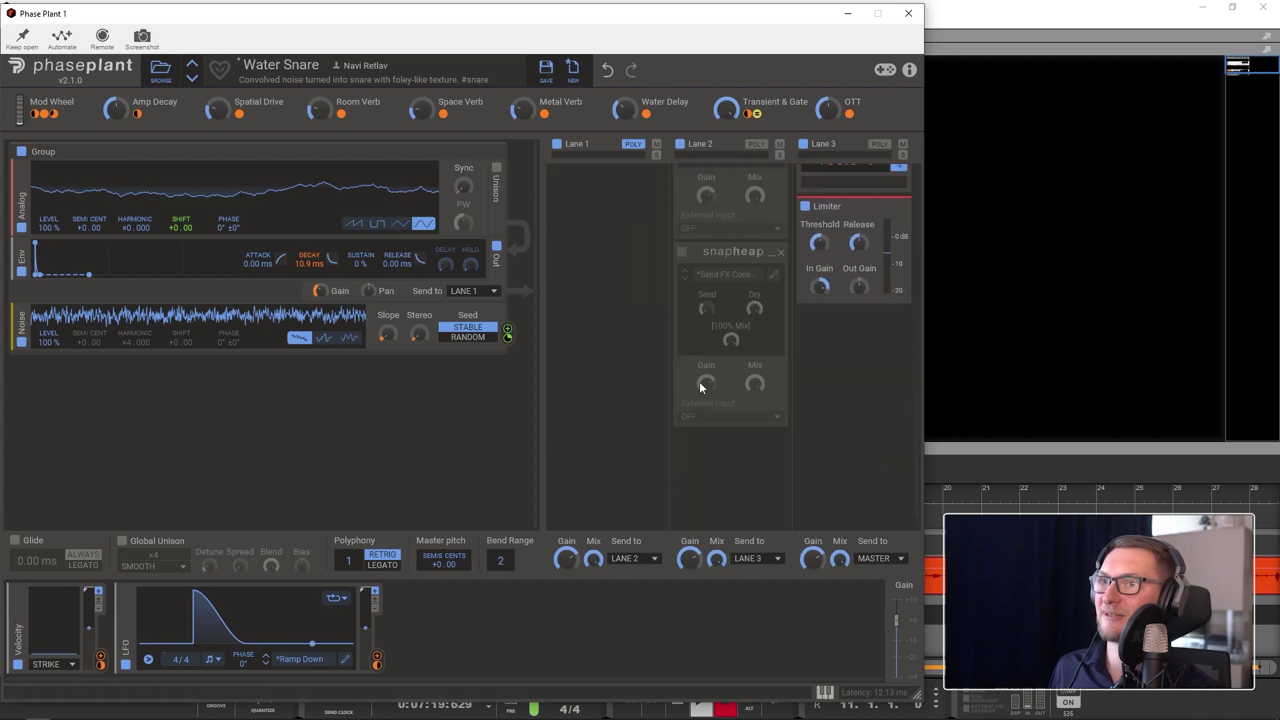
scroll(698, 383, "up", 5)
scroll(695, 380, "up", 3)
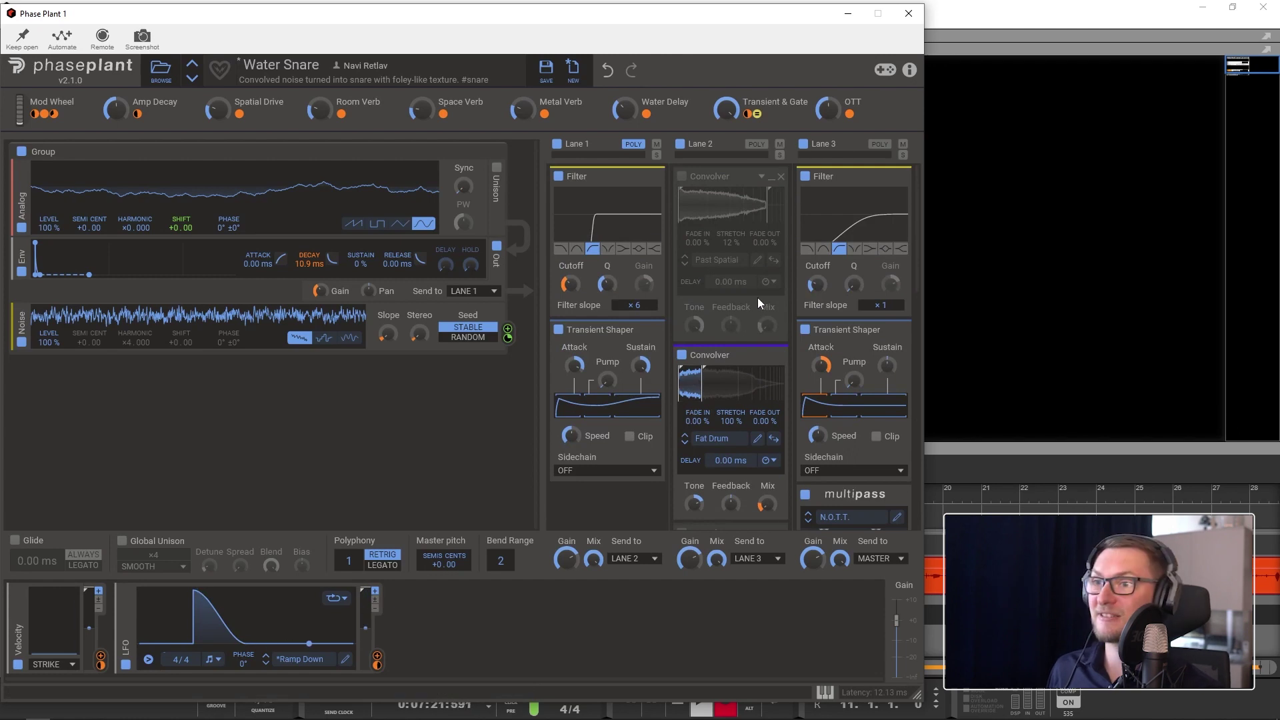
scroll(696, 337, "down", 1)
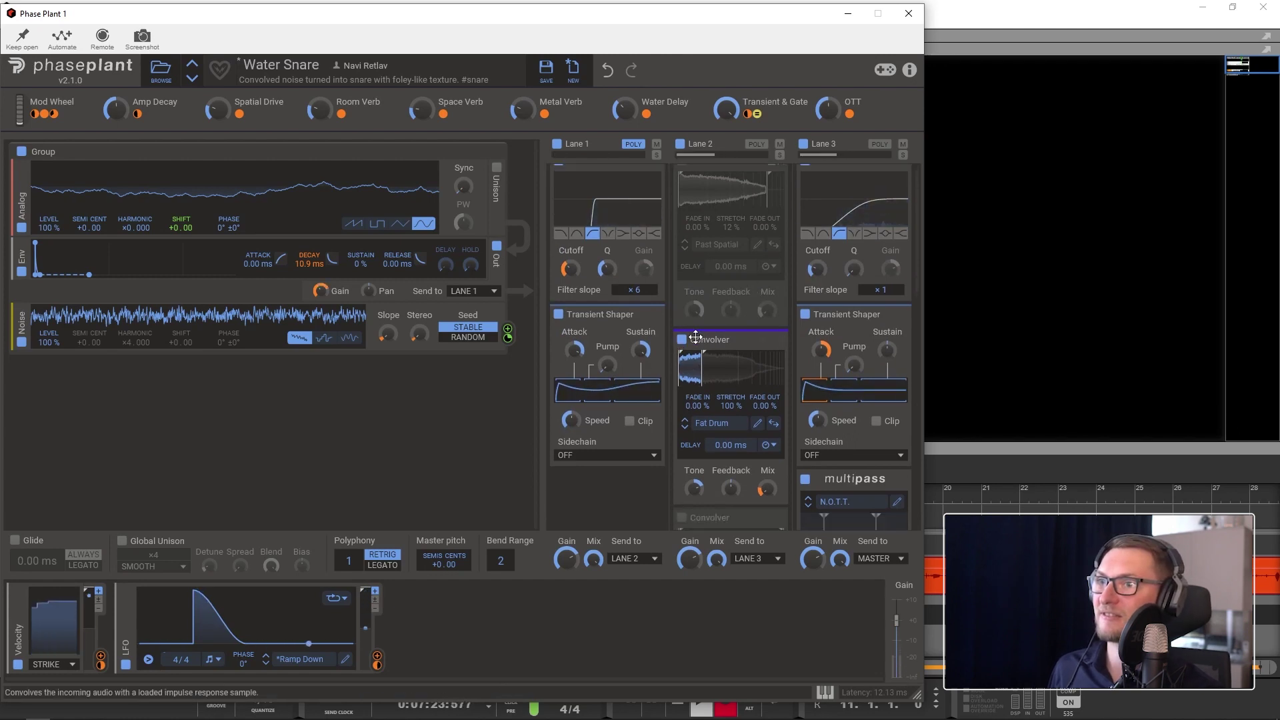
scroll(695, 320, "down", 1)
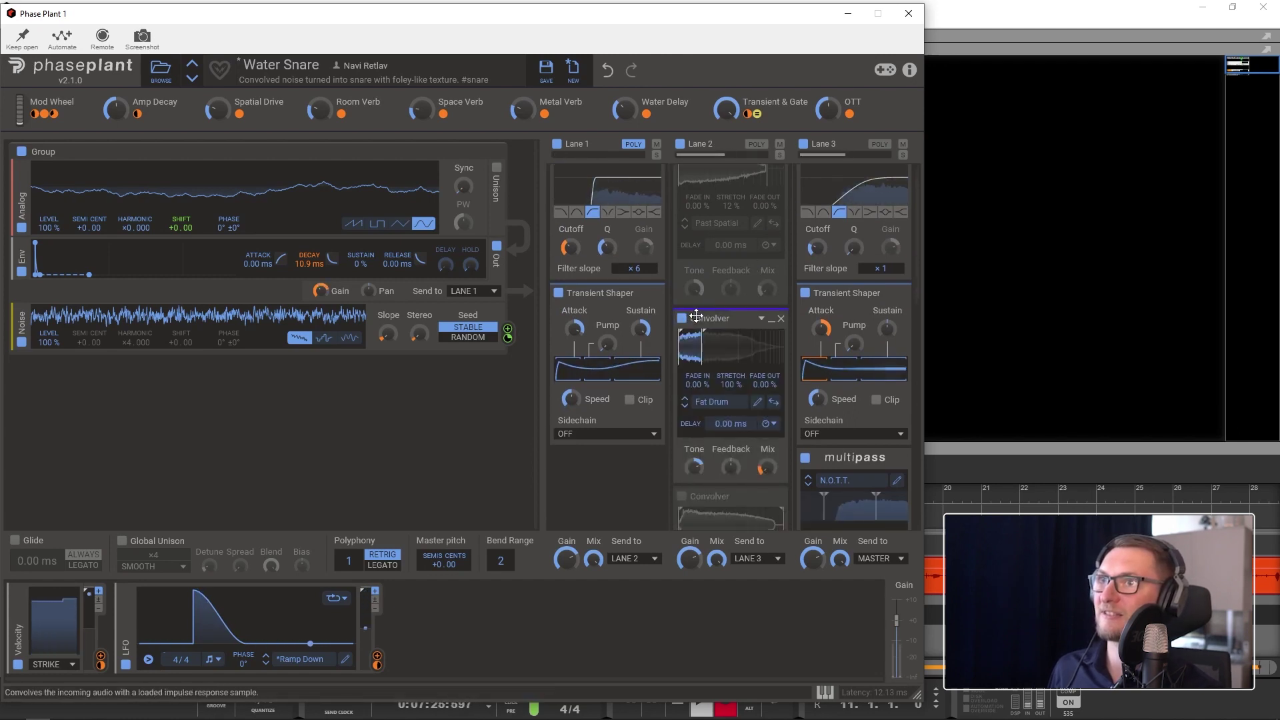
left_click_drag(696, 317, 707, 327)
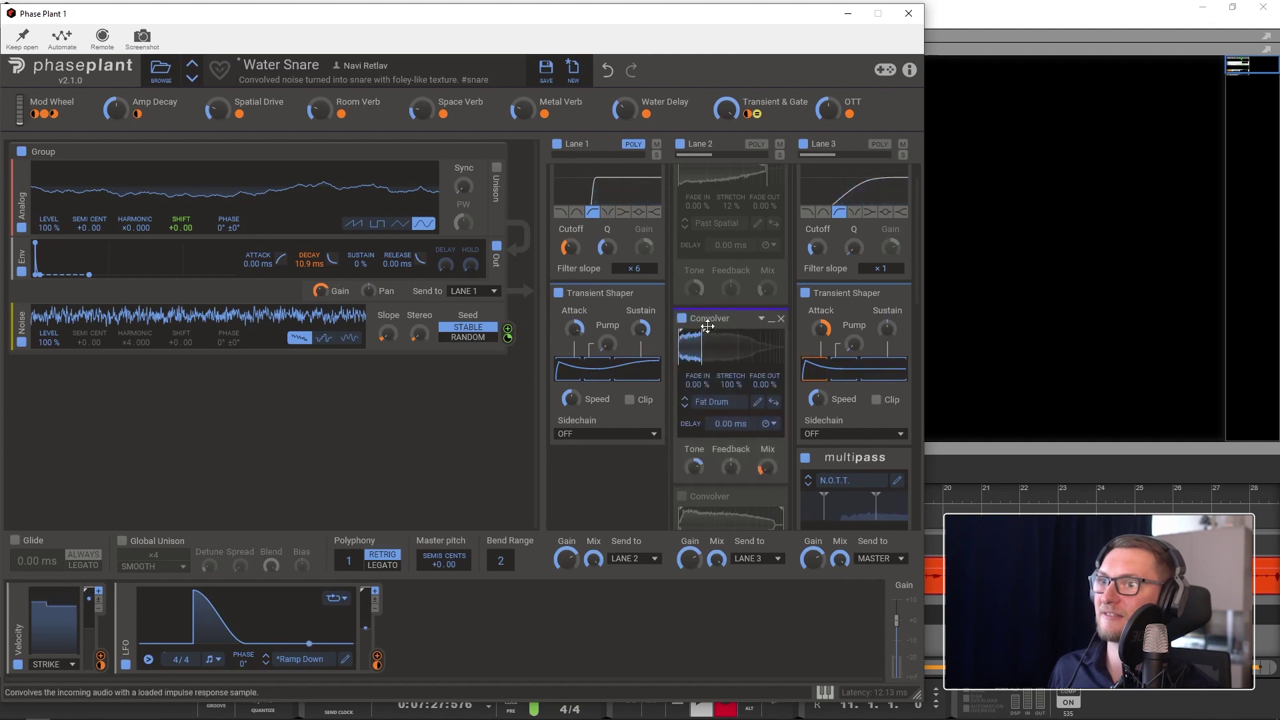
scroll(702, 305, "down", 5)
scroll(686, 314, "up", 4)
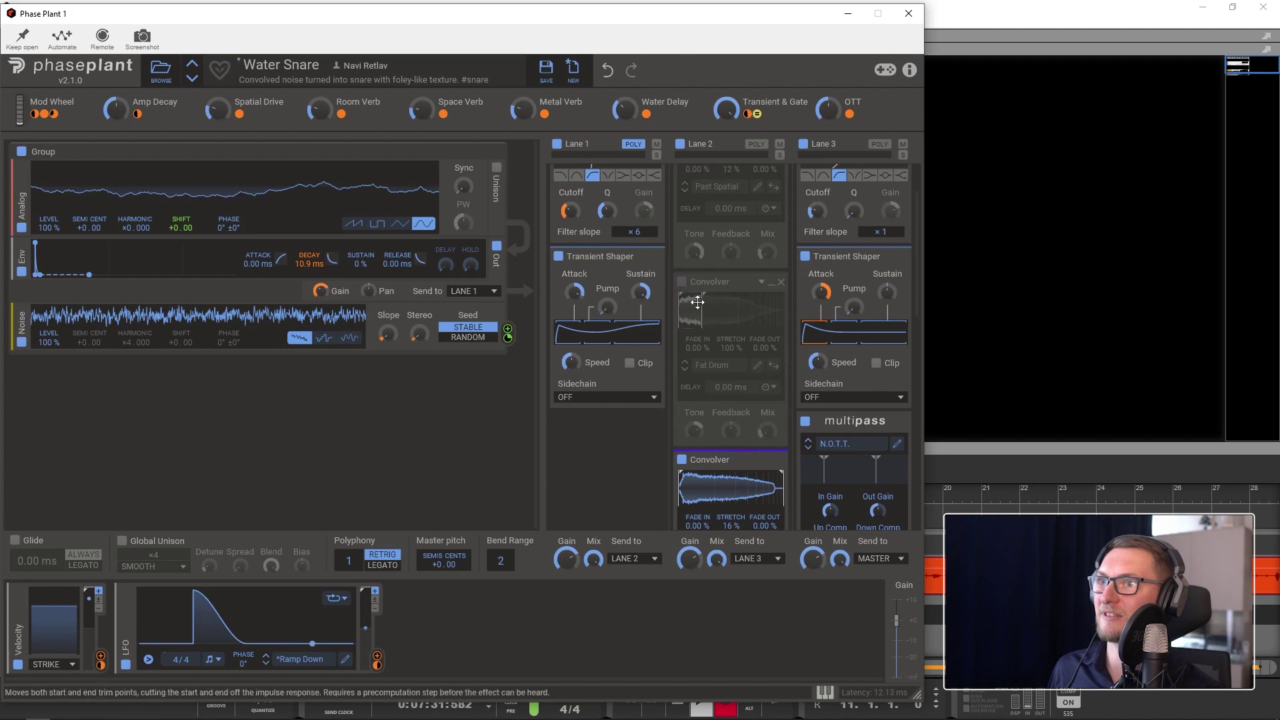
scroll(697, 304, "down", 7)
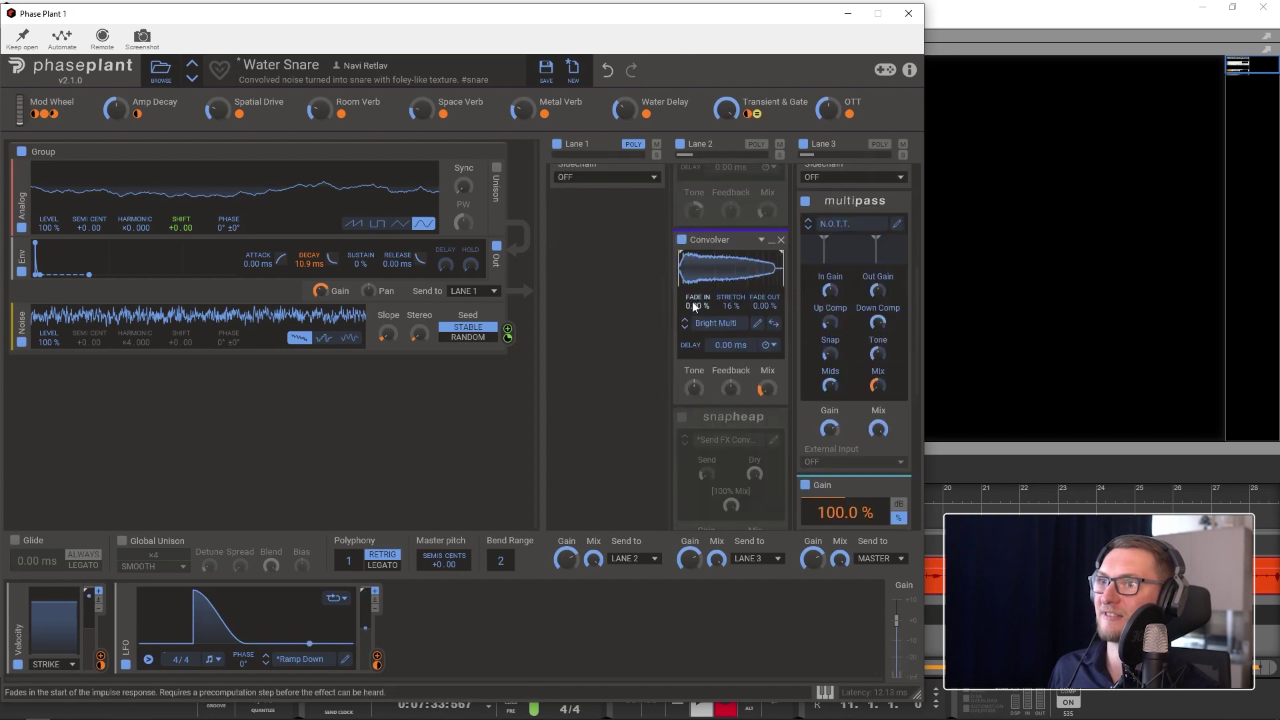
scroll(692, 305, "down", 4)
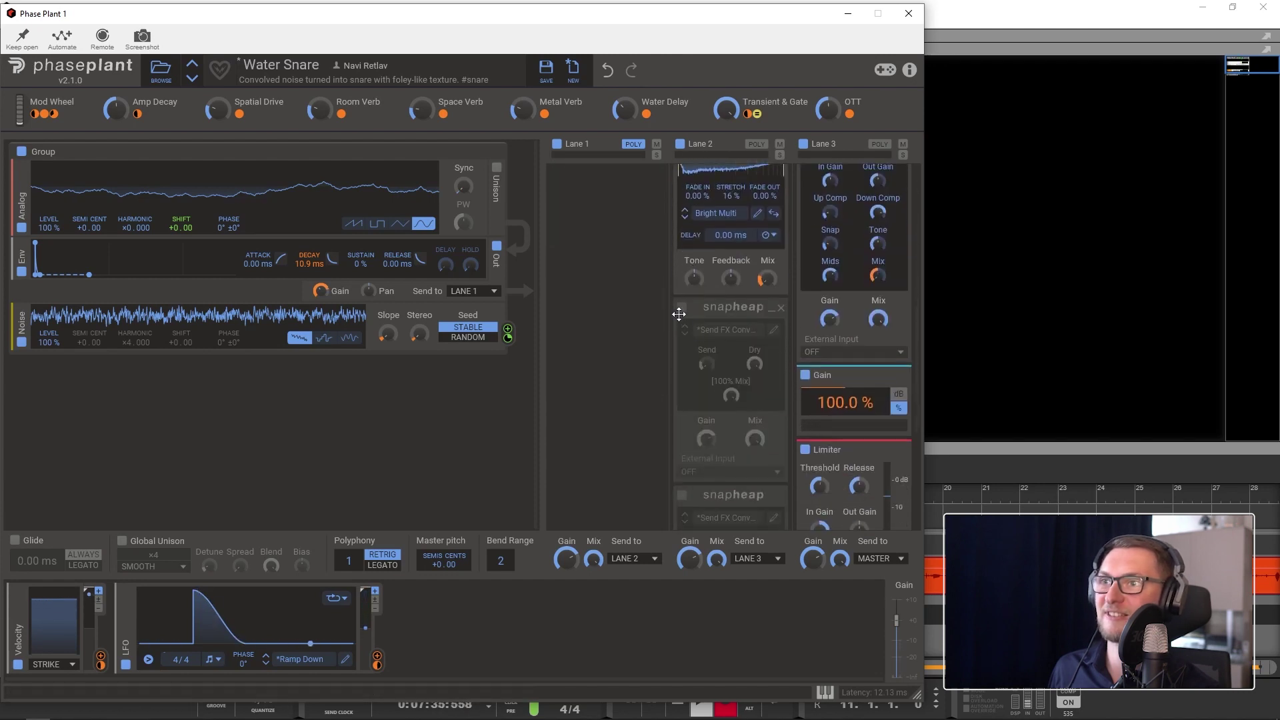
left_click(682, 307)
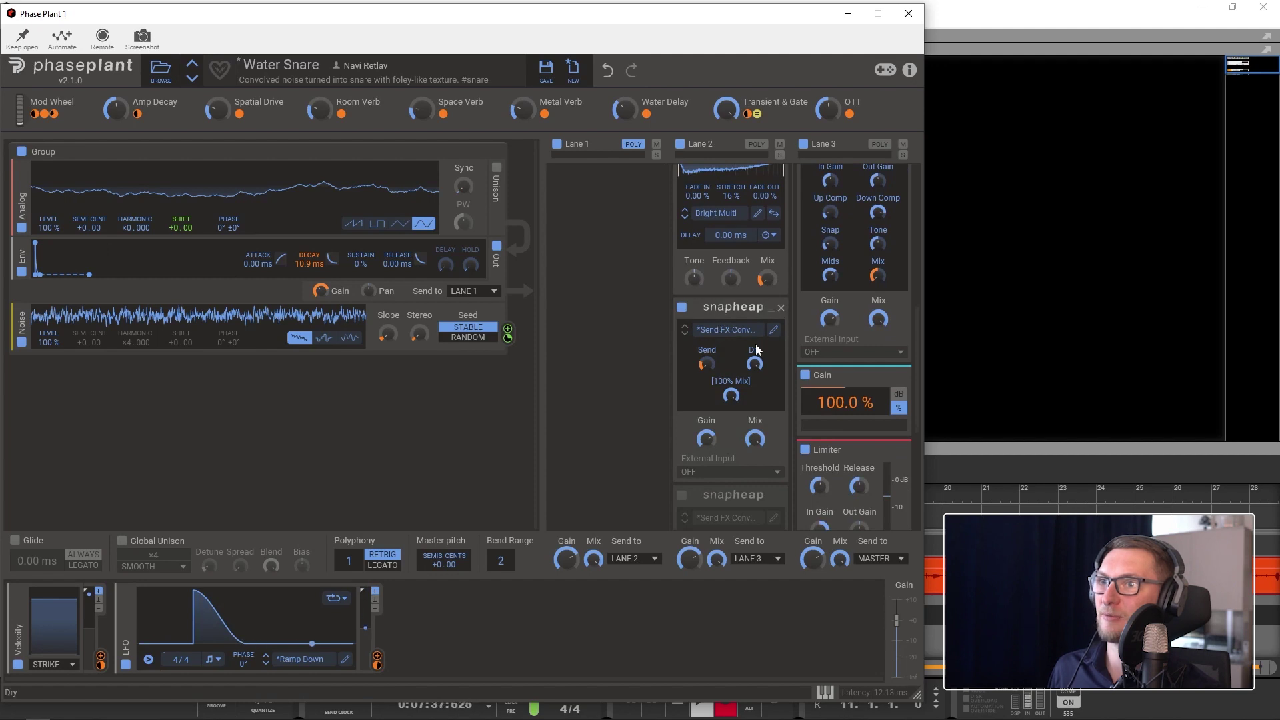
Inspect the snapheap's inner convolver patch in the Snap Heap editor, then close it.
left_click(774, 332)
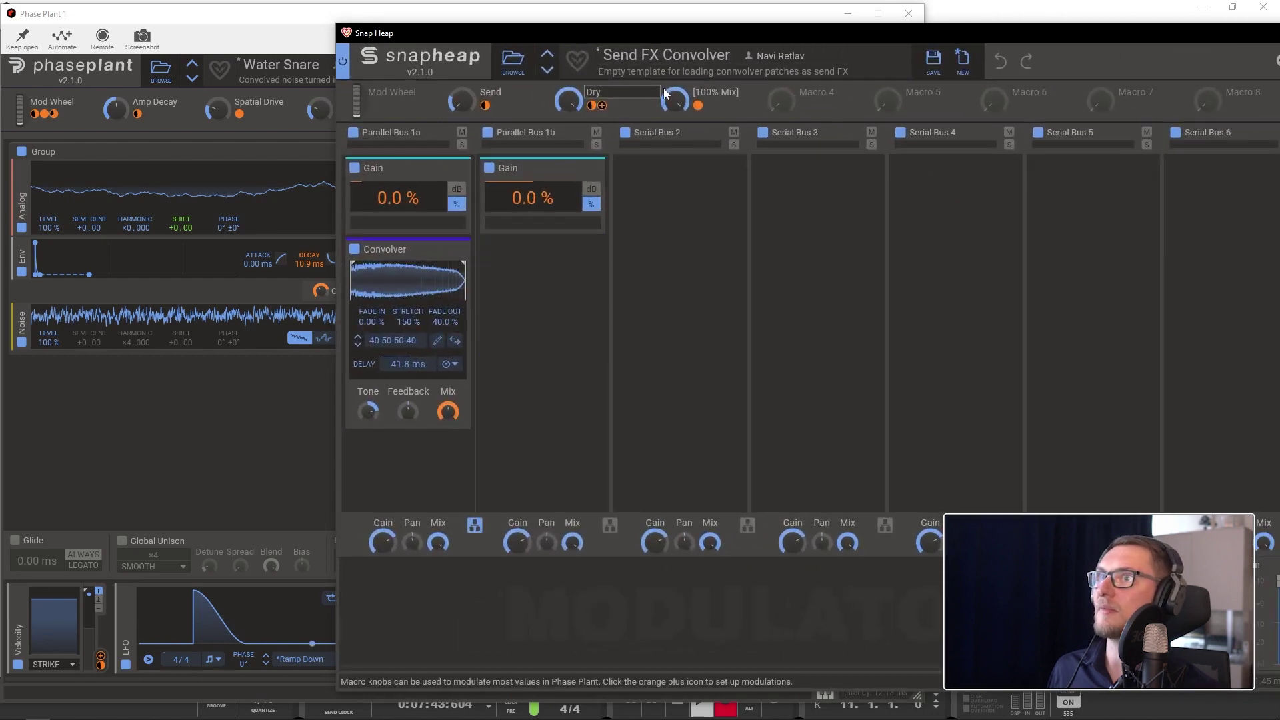
left_click_drag(716, 40, 651, 44)
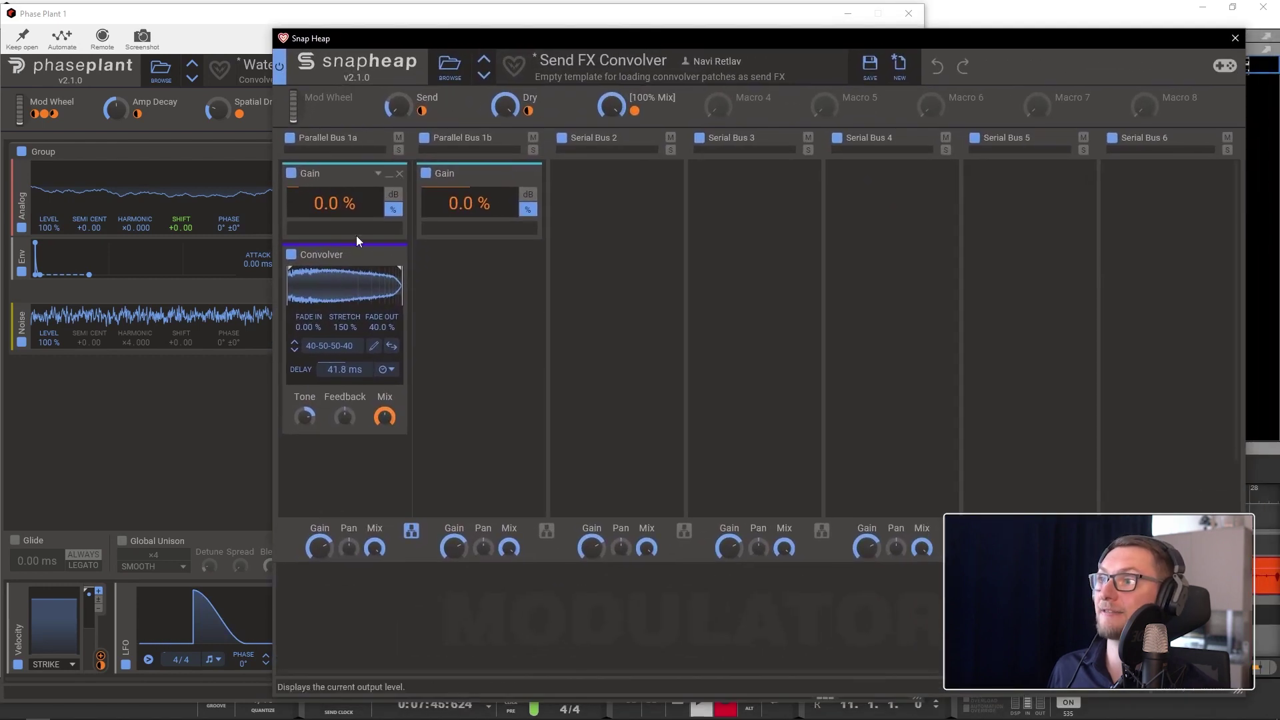
left_click(1237, 41)
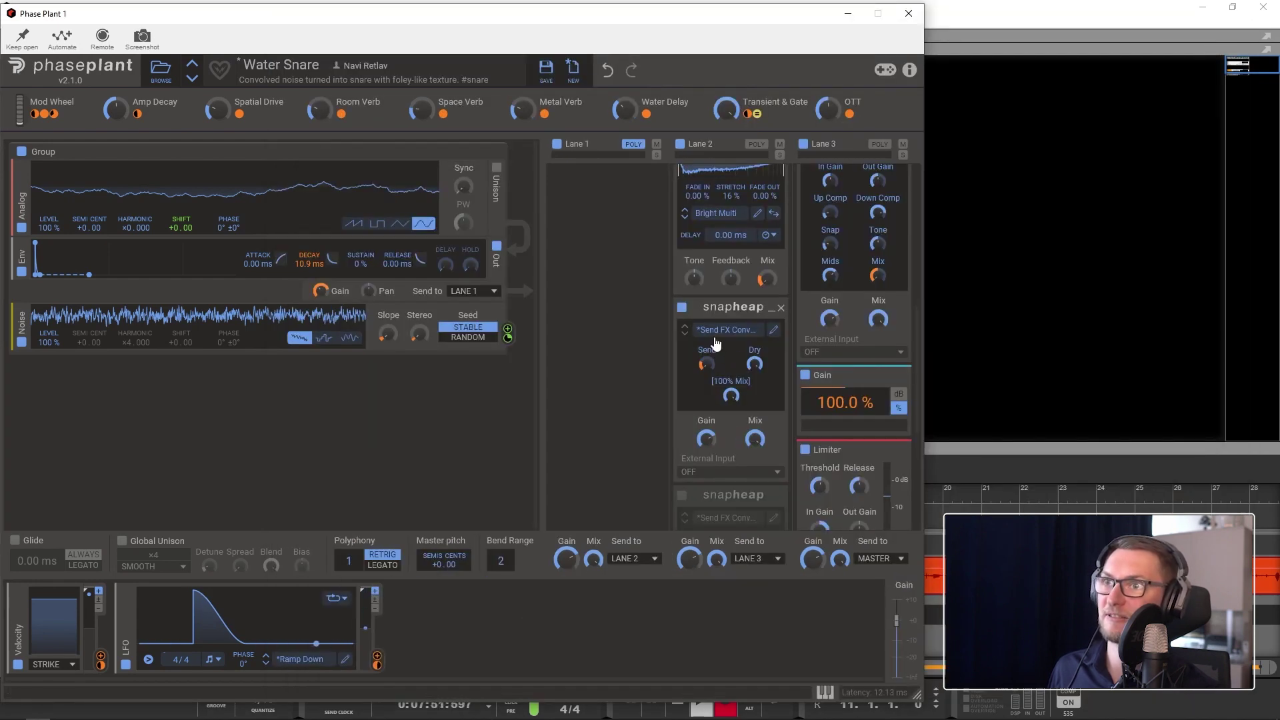
scroll(713, 338, "up", 2)
scroll(713, 337, "down", 2)
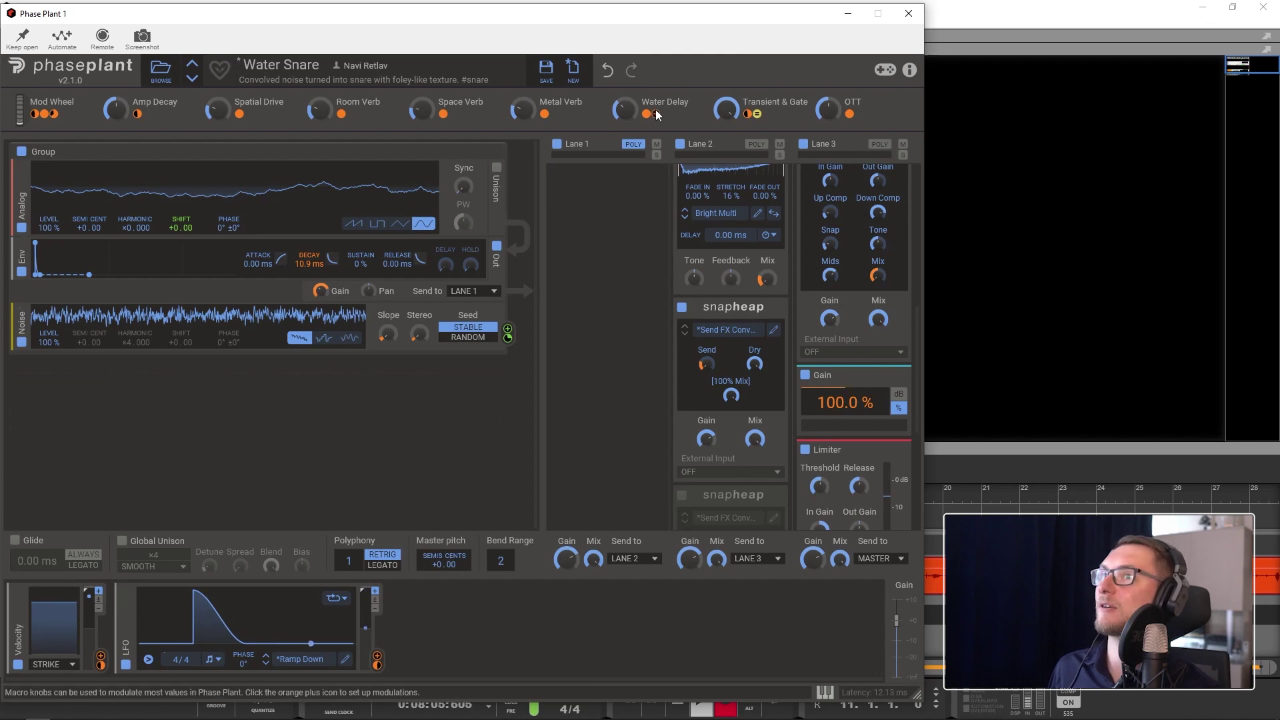
Turn off the LFO, enable the second Send FX snapheap and Lane 2's Past Spatial convolver.
left_click(127, 666)
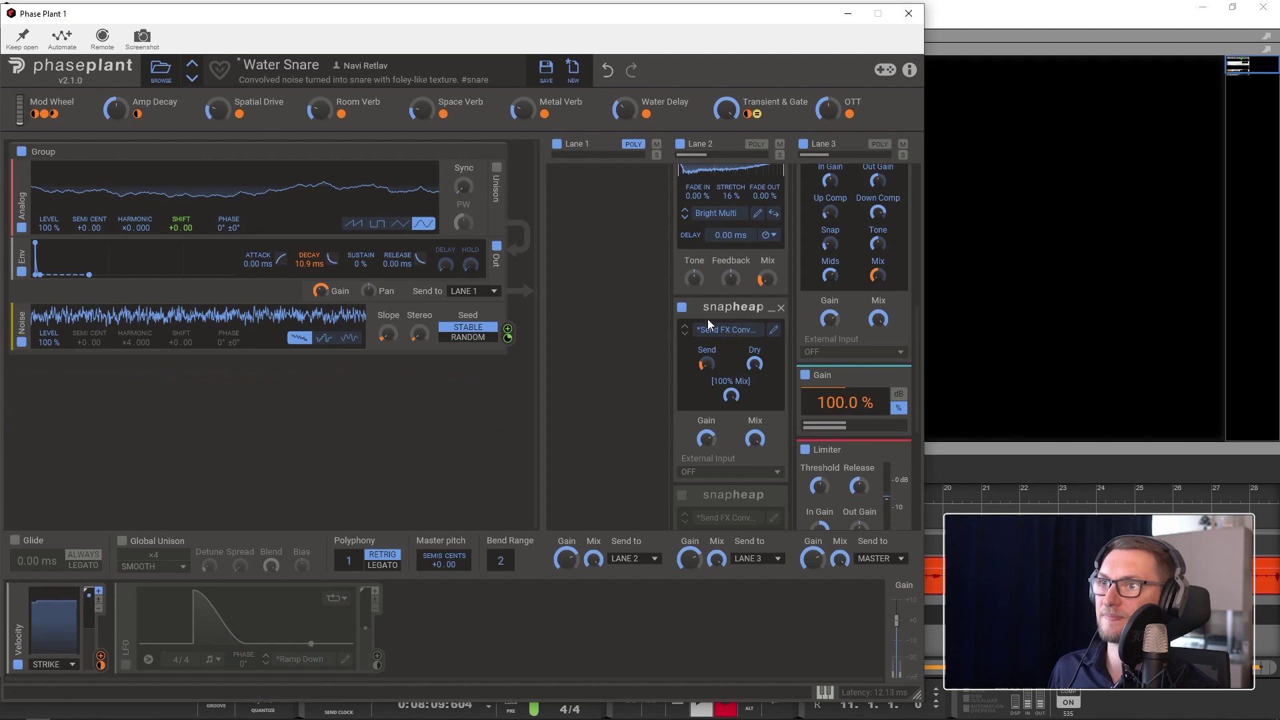
scroll(685, 318, "down", 3)
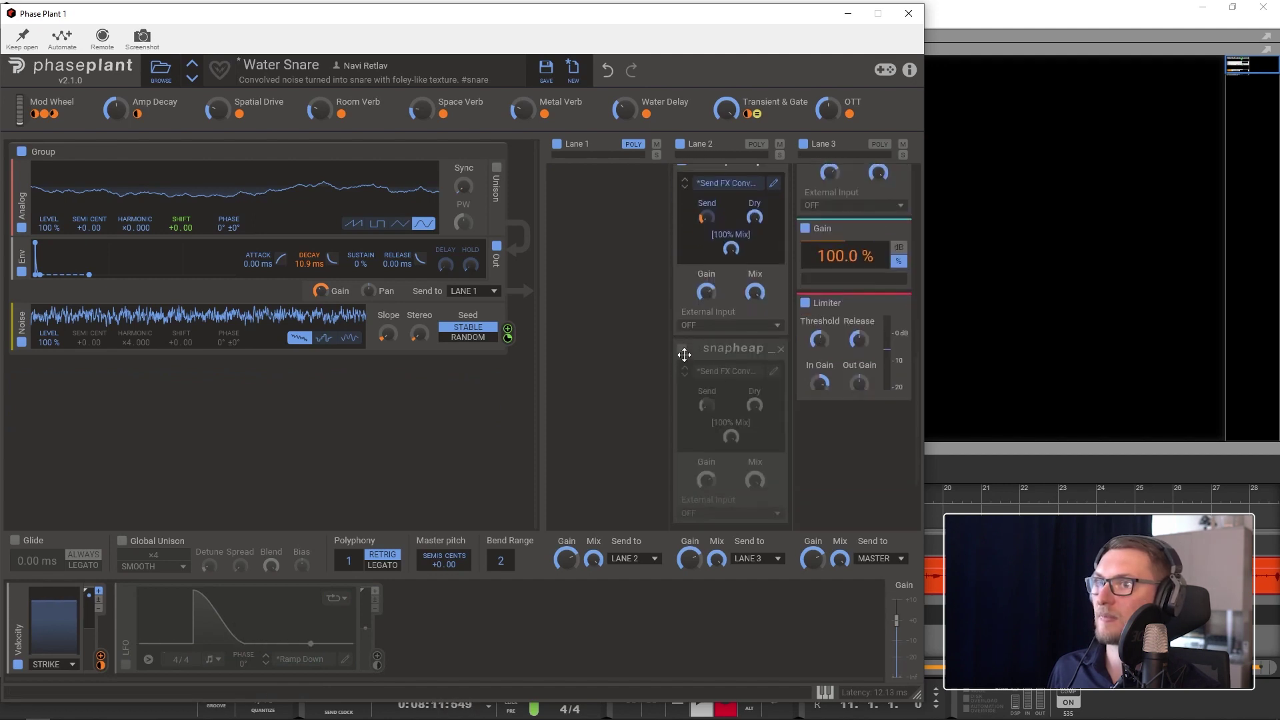
left_click(681, 347)
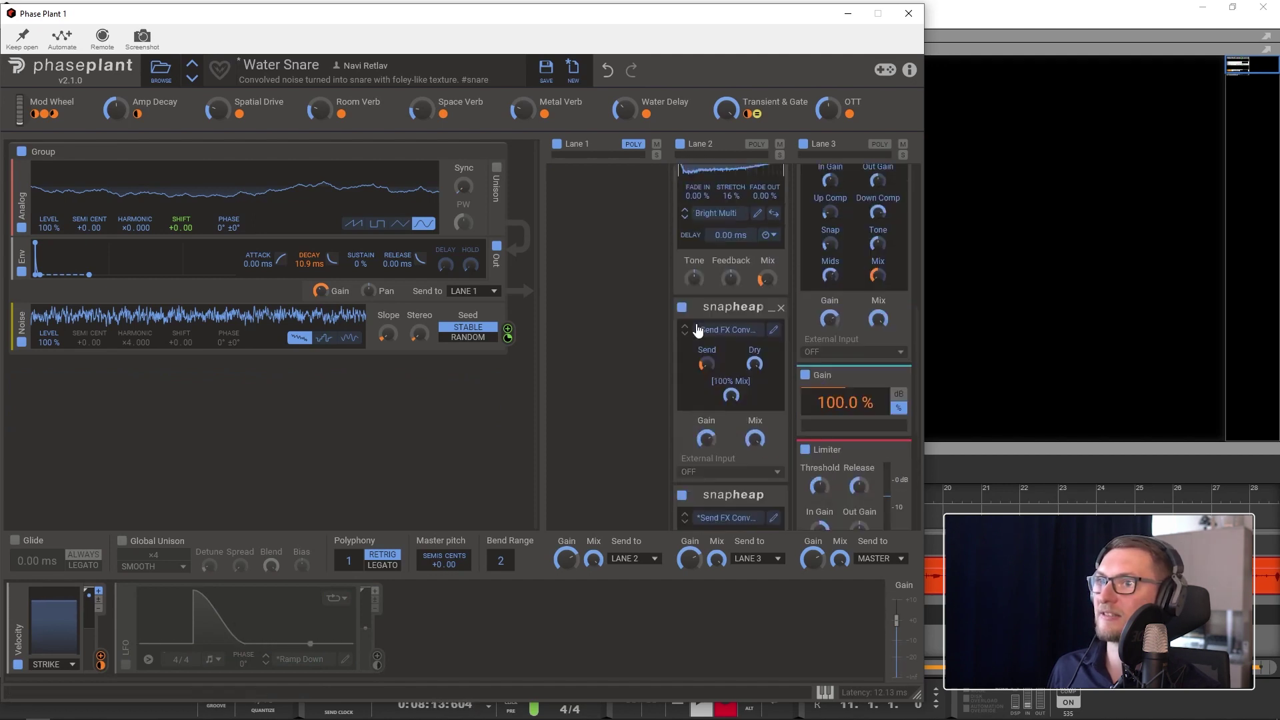
scroll(711, 347, "down", 2)
scroll(713, 338, "up", 2)
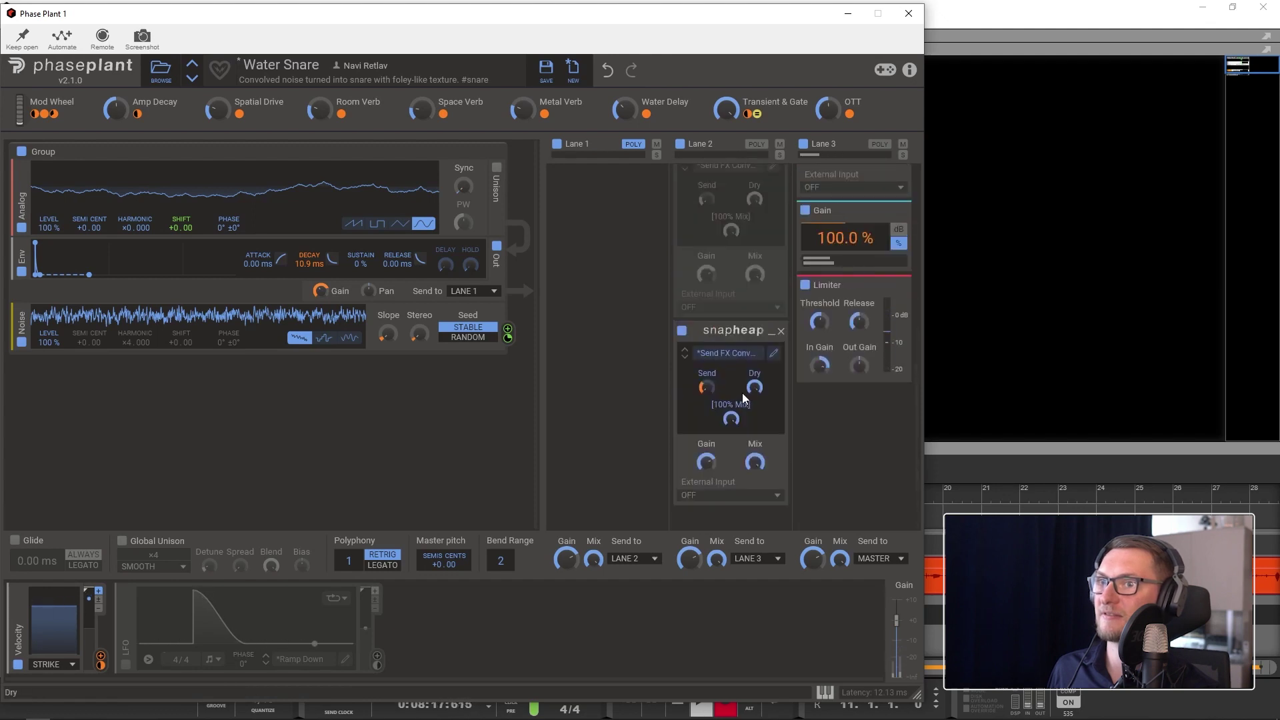
scroll(725, 371, "up", 2)
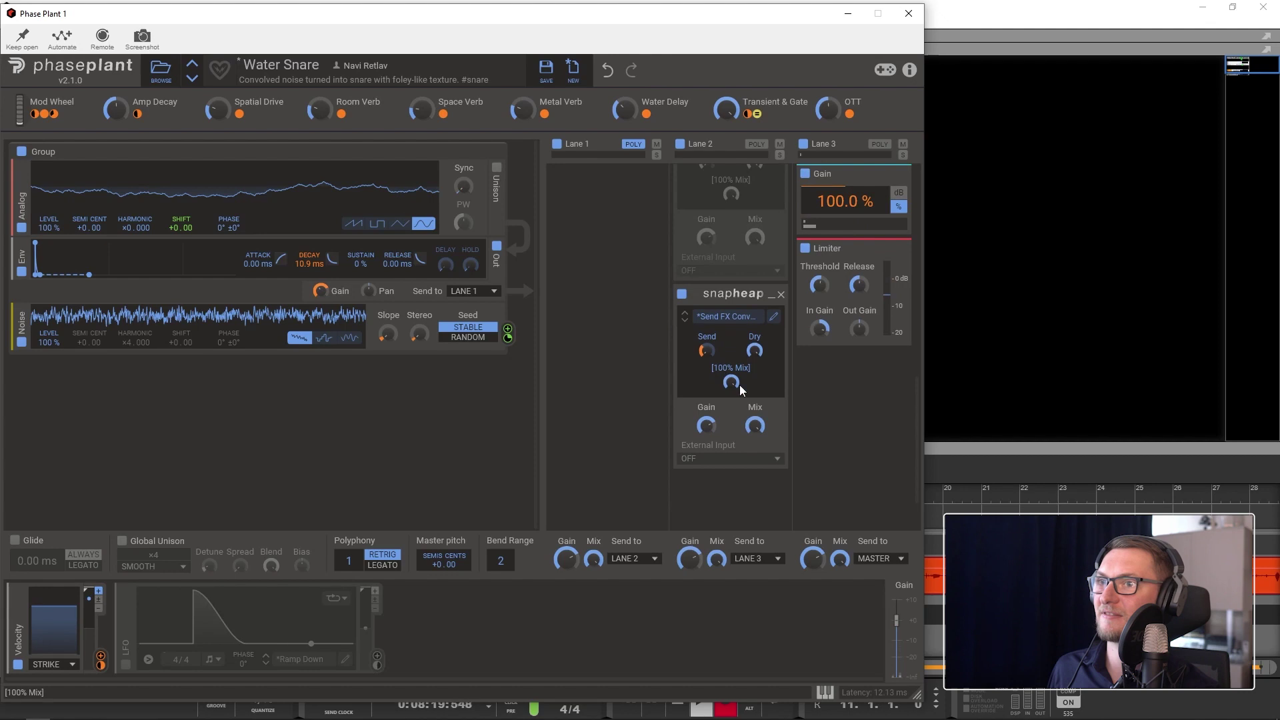
scroll(739, 385, "up", 1)
scroll(725, 380, "up", 1)
scroll(720, 373, "up", 2)
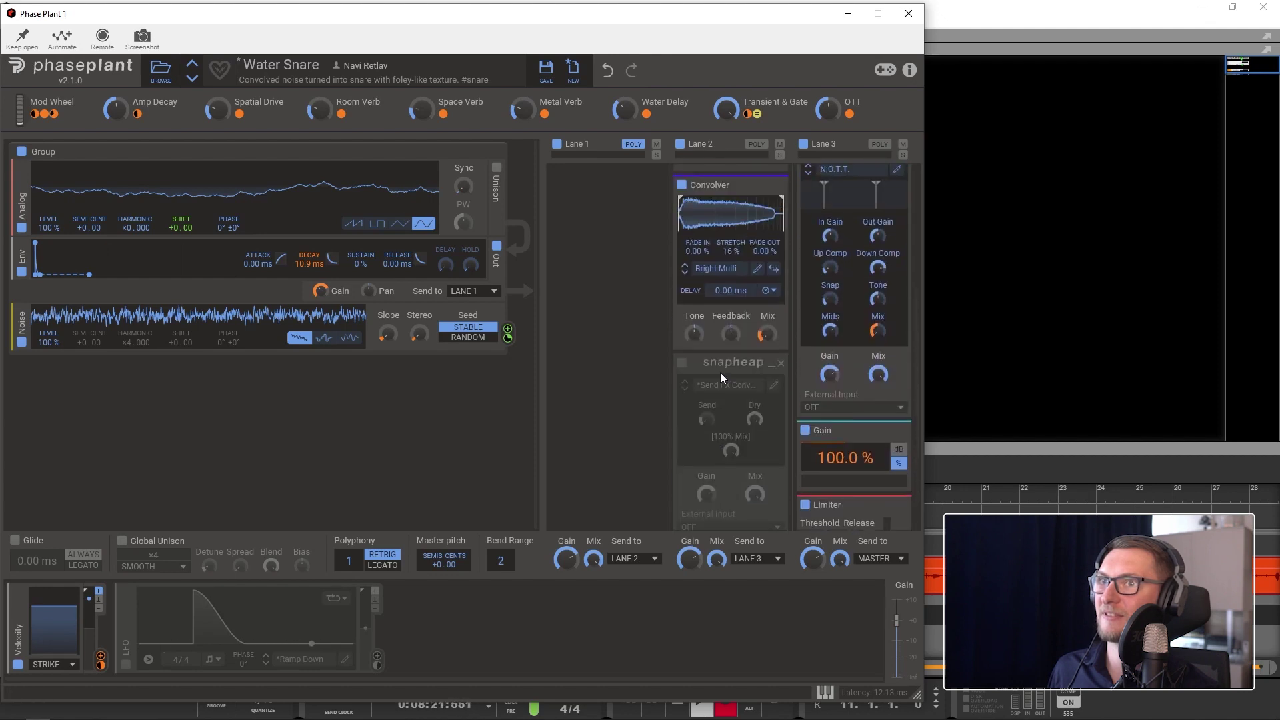
scroll(722, 370, "up", 4)
scroll(722, 365, "up", 4)
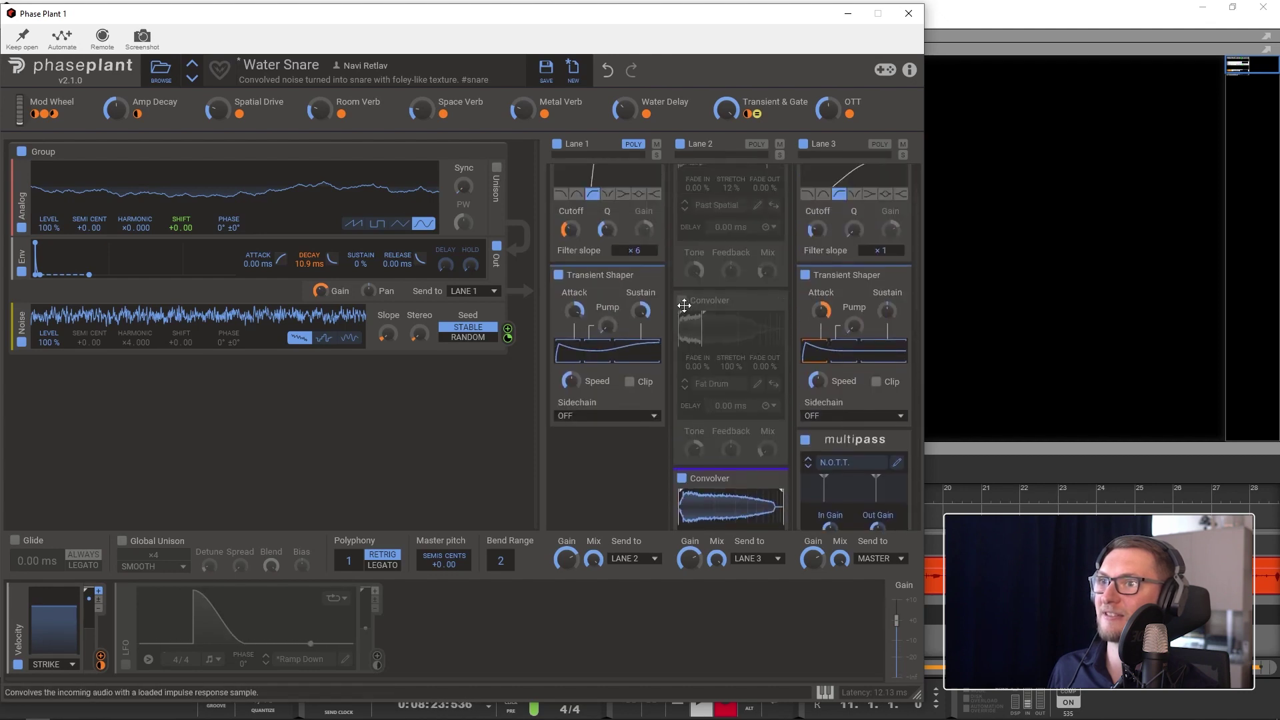
scroll(689, 243, "up", 2)
left_click(683, 176)
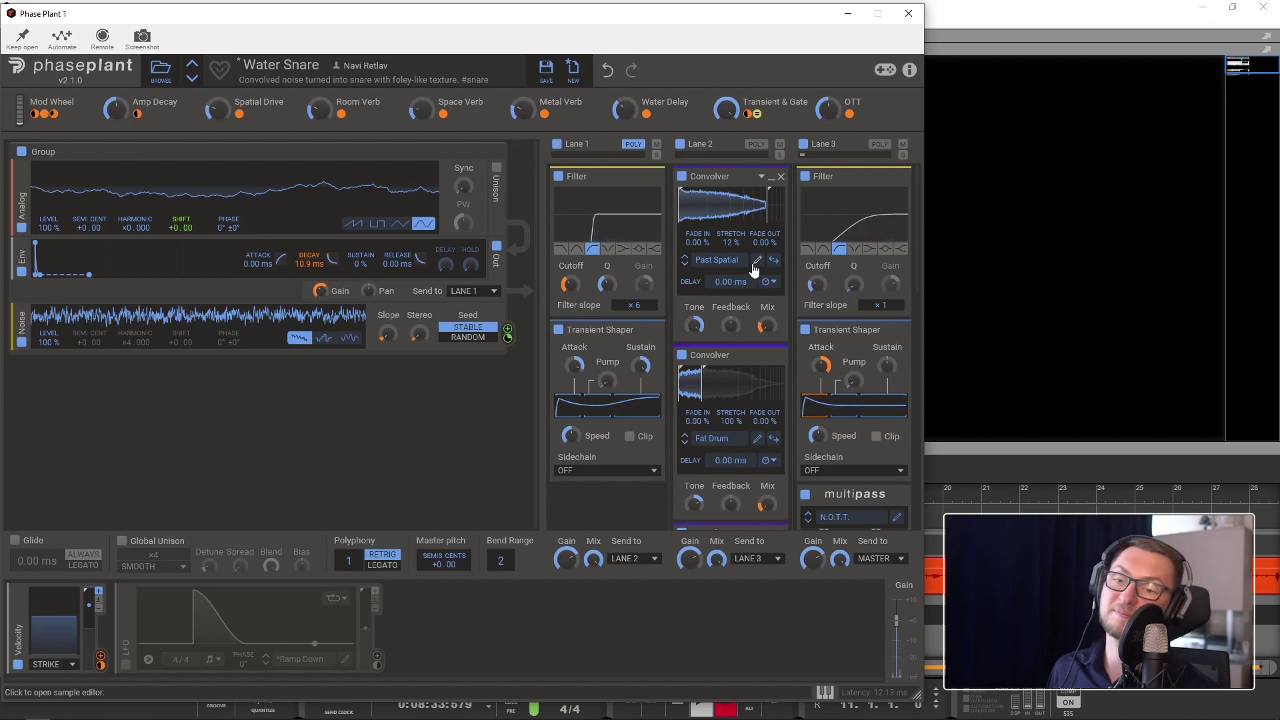
scroll(735, 287, "down", 3)
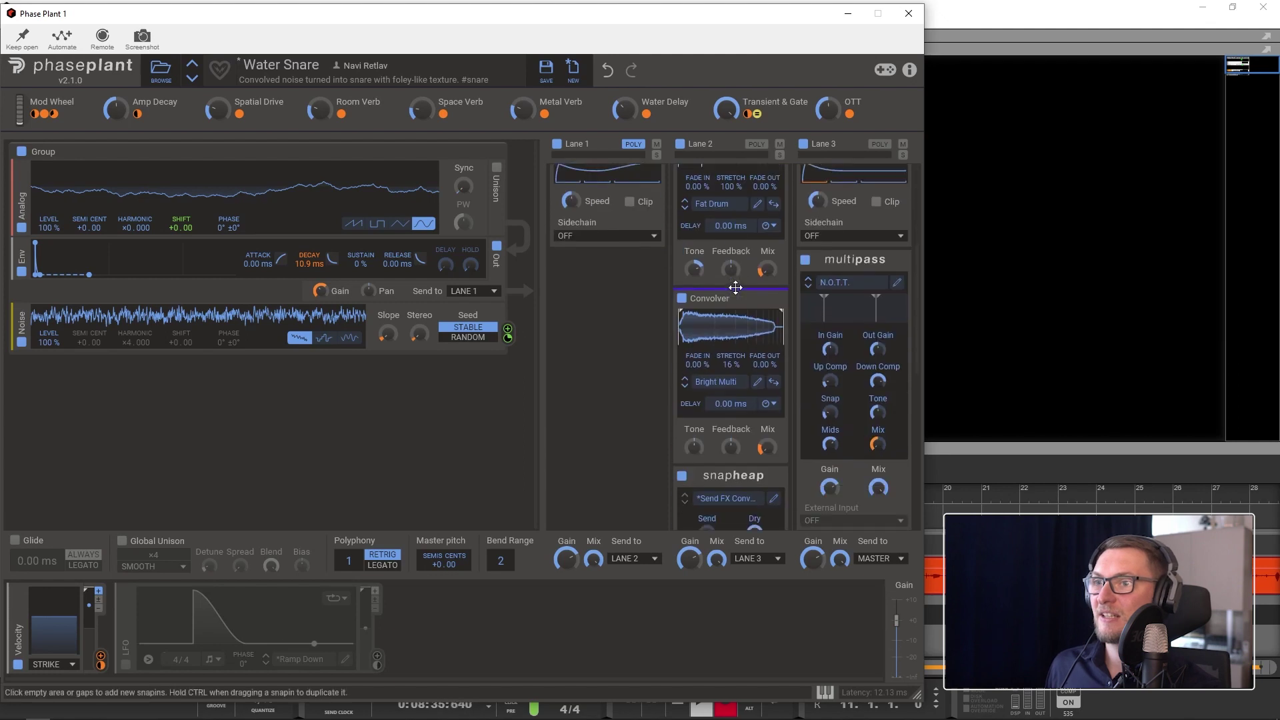
scroll(744, 383, "up", 3)
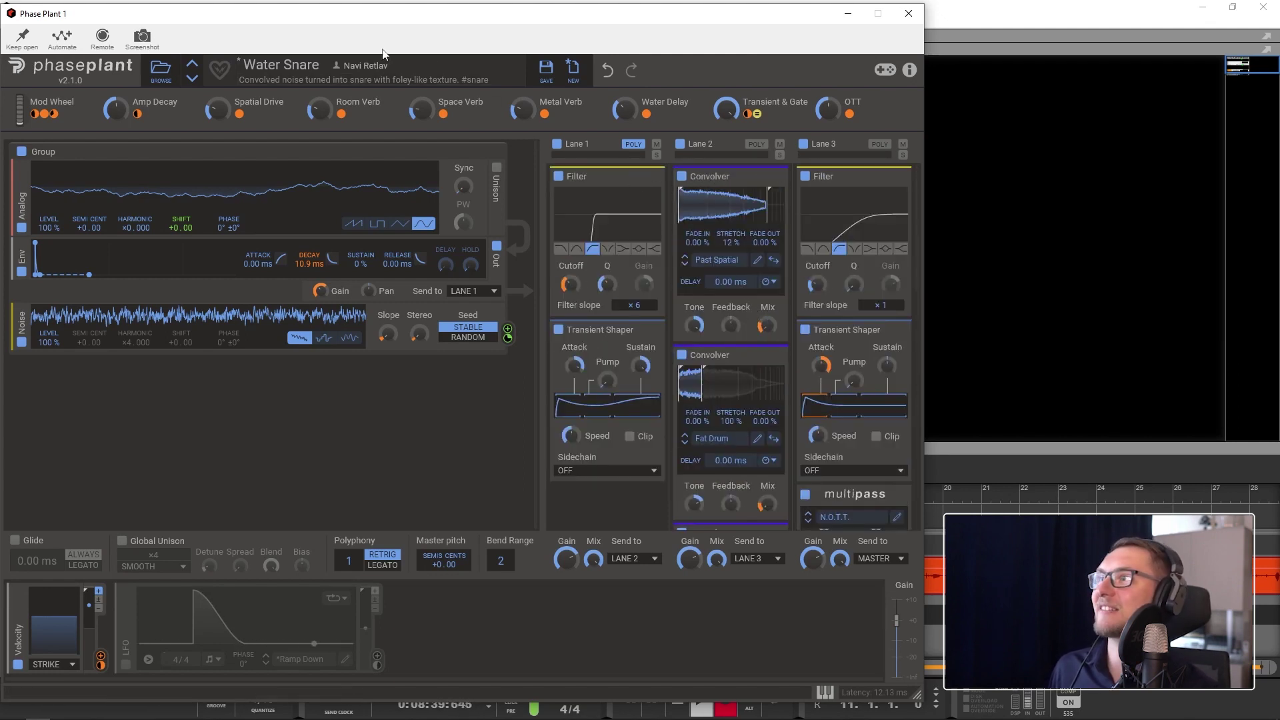
Load Acusub Bass, then bypass and re-enable Lane 2 to compare its convolvers.
left_click(161, 68)
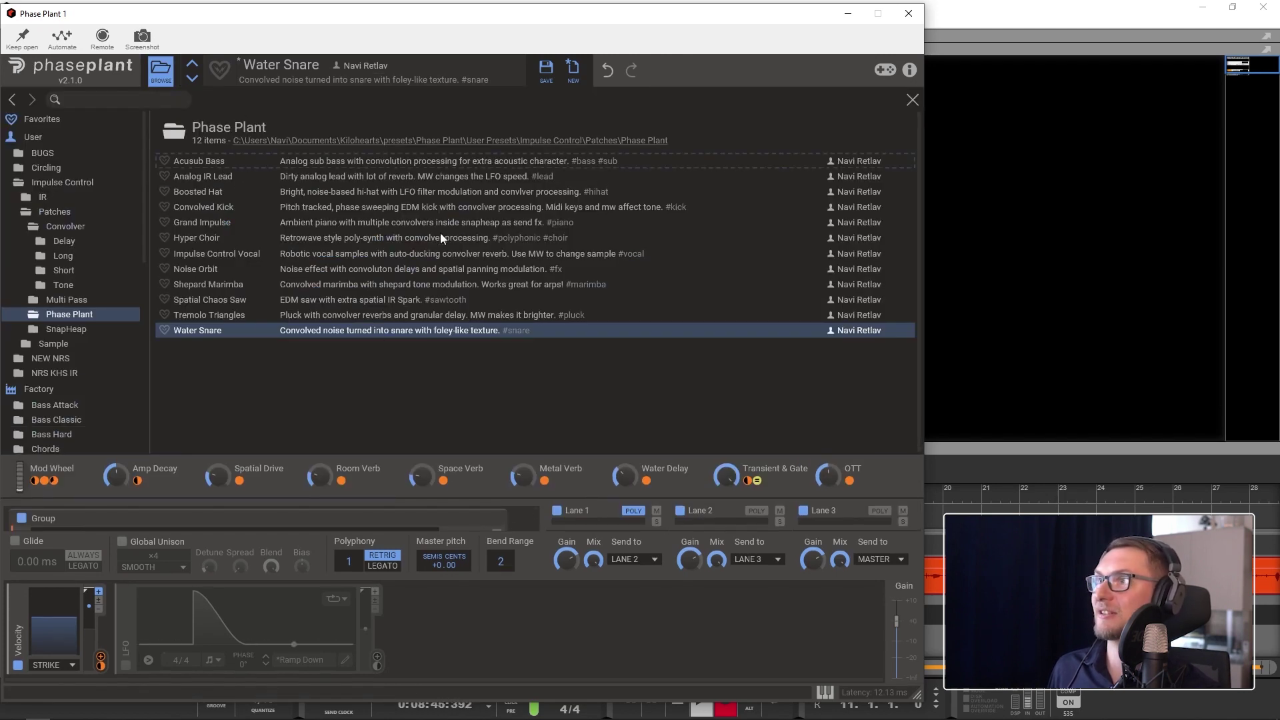
key("Down")
left_click(161, 72)
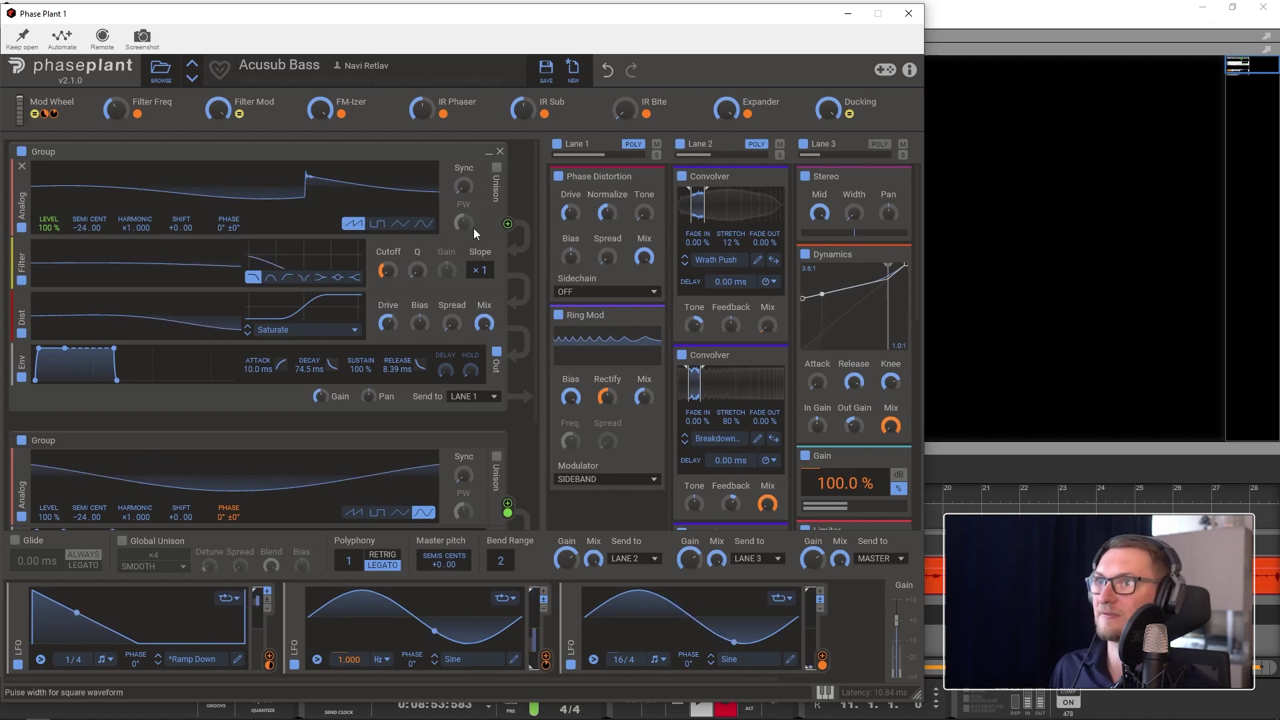
left_click(680, 144)
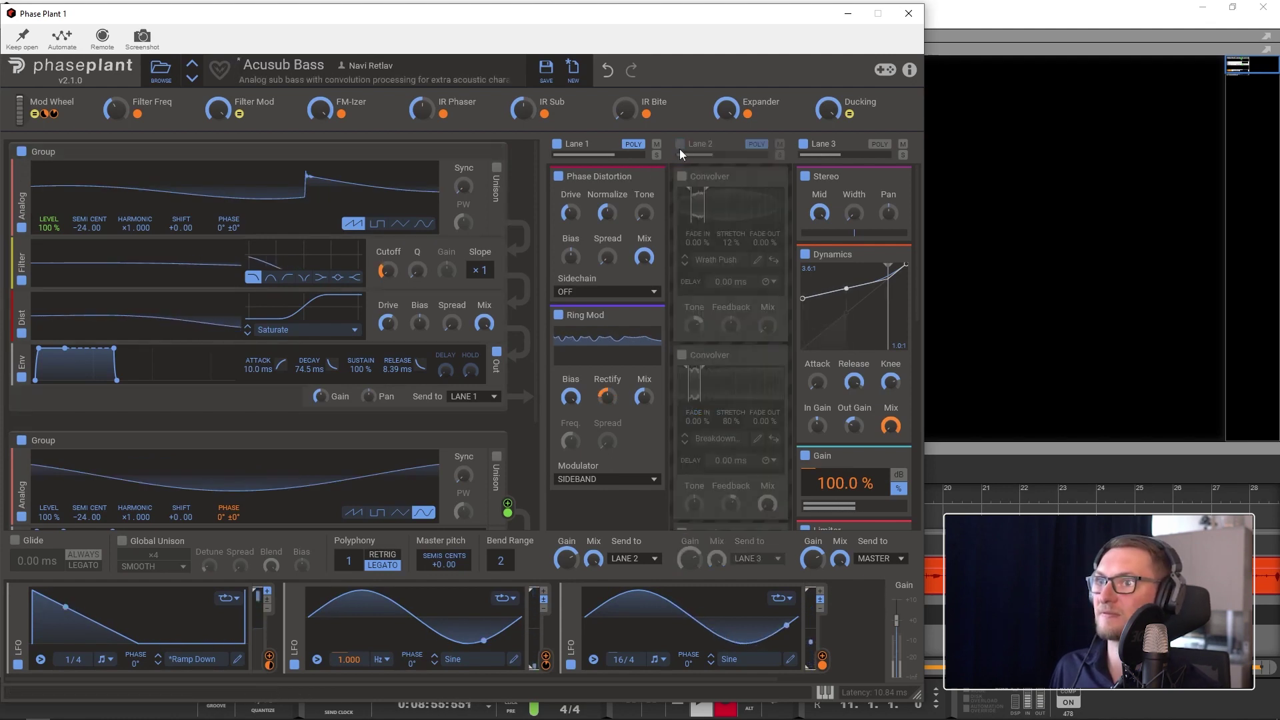
left_click(681, 144)
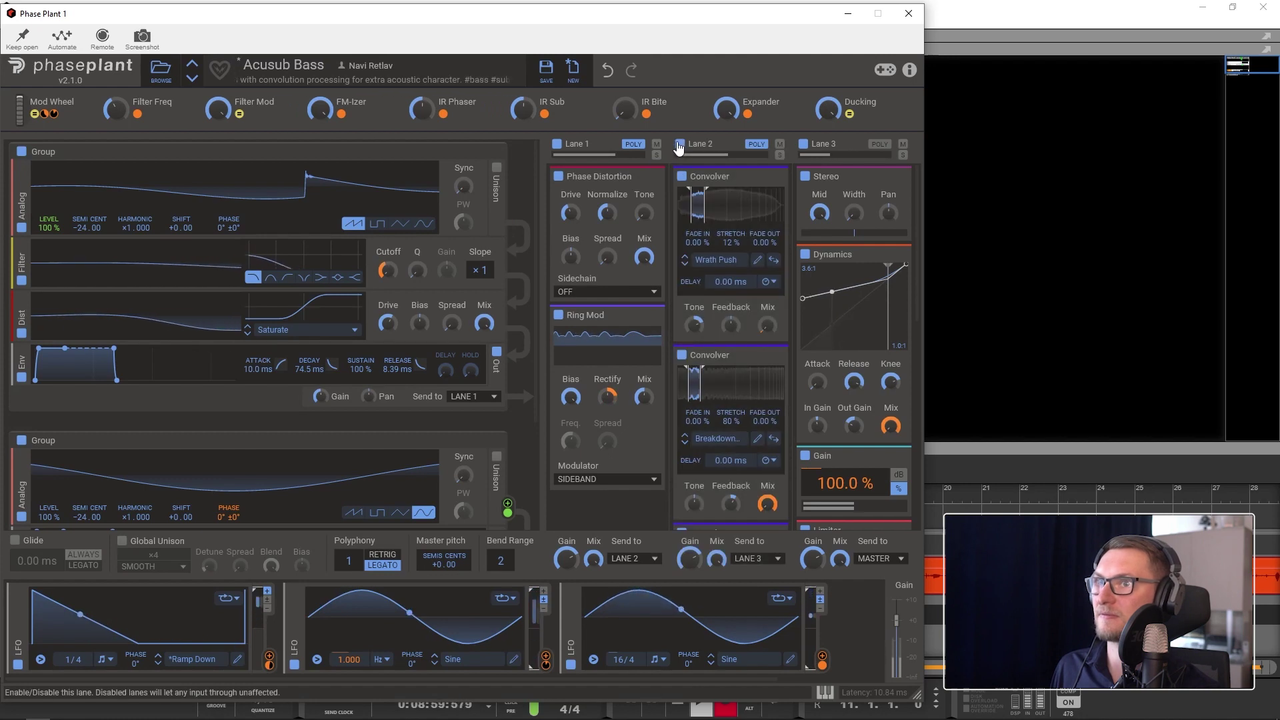
Load Analog IR Lead by double-clicking it in the patch browser.
left_click(162, 70)
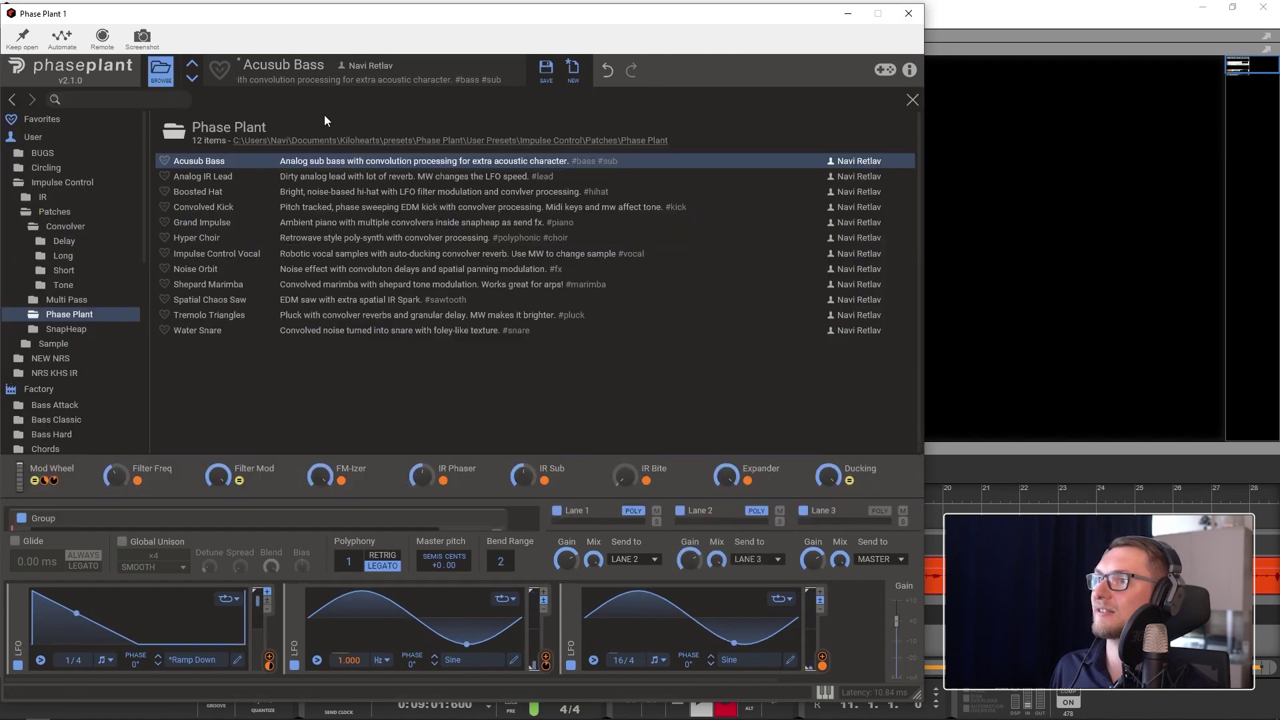
double_click(210, 177)
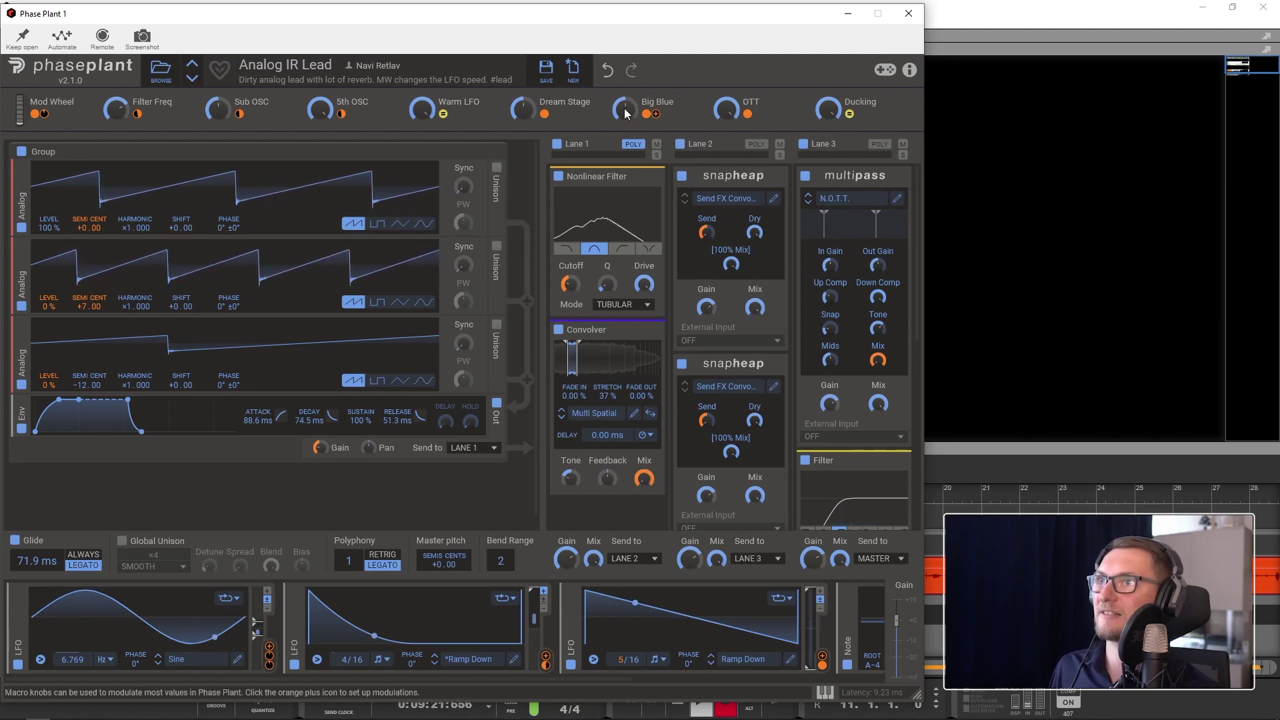
mouse_move(625, 109)
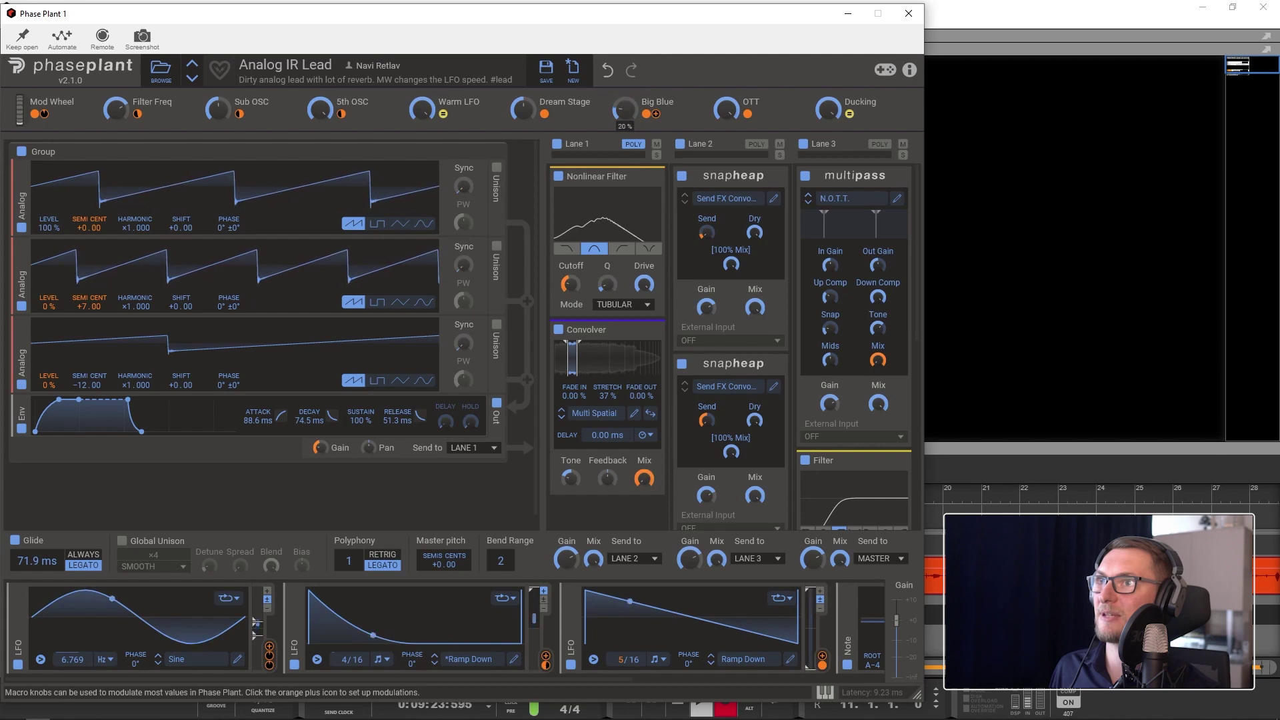
Reset Big Blue, raise it to about 19%, and load User > Impulse Control > Granular Plate into Snap Heap.
double_click(624, 108)
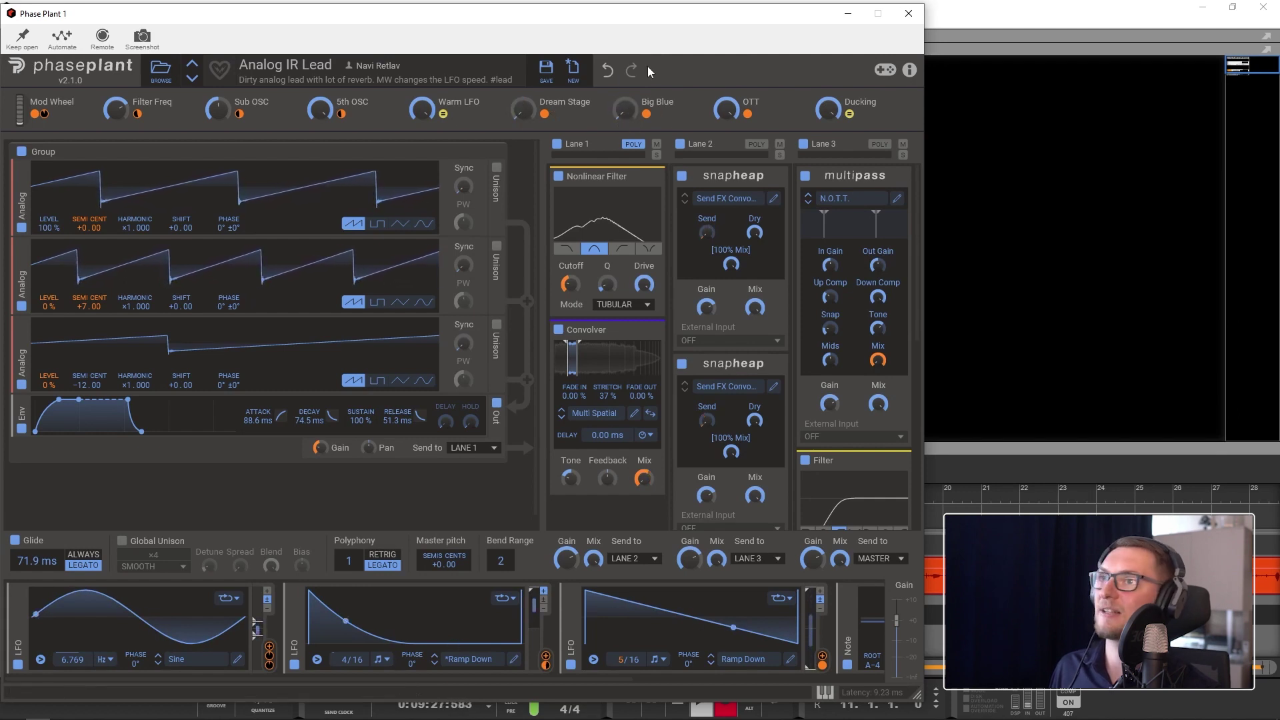
left_click_drag(624, 111, 624, 92)
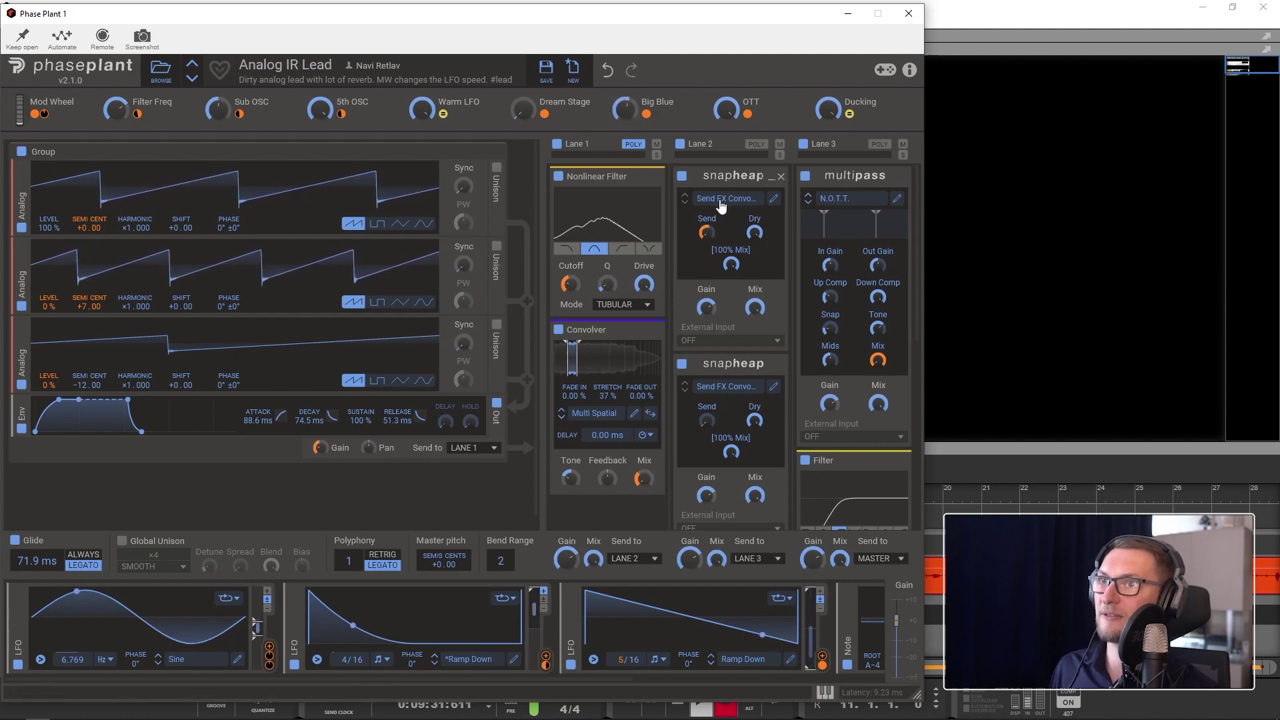
left_click(773, 199)
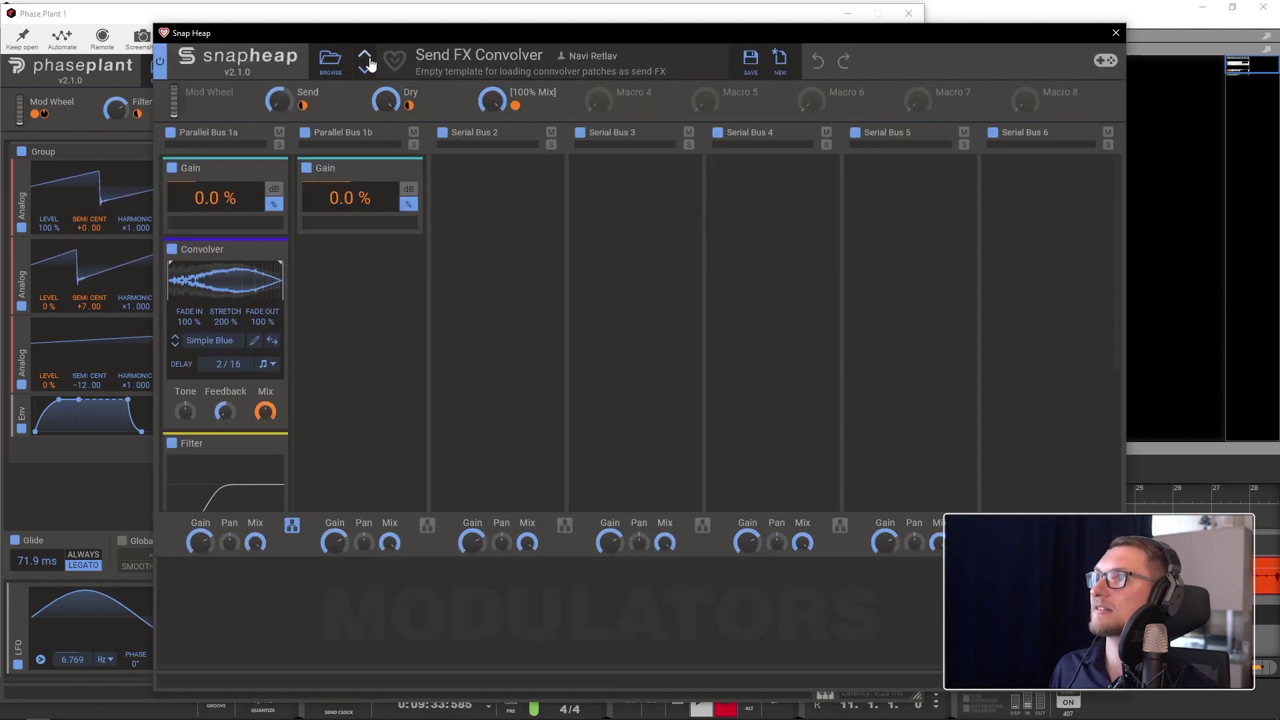
left_click(331, 60)
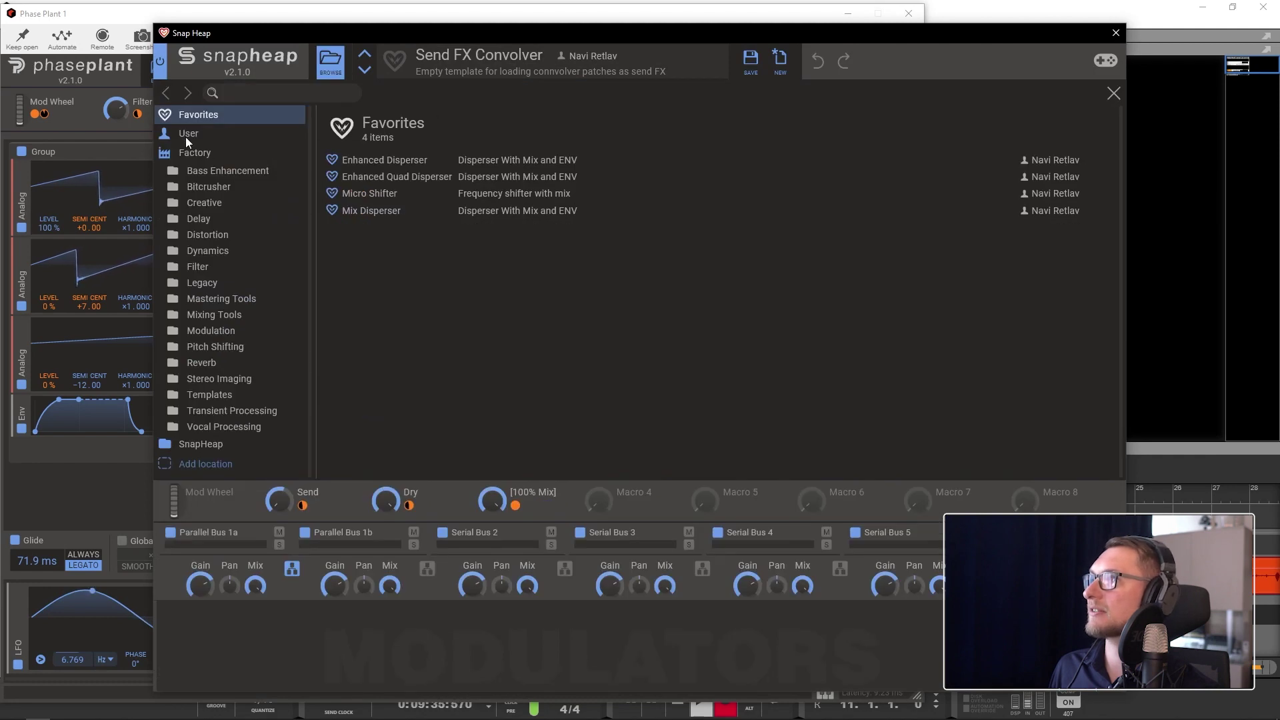
left_click(187, 135)
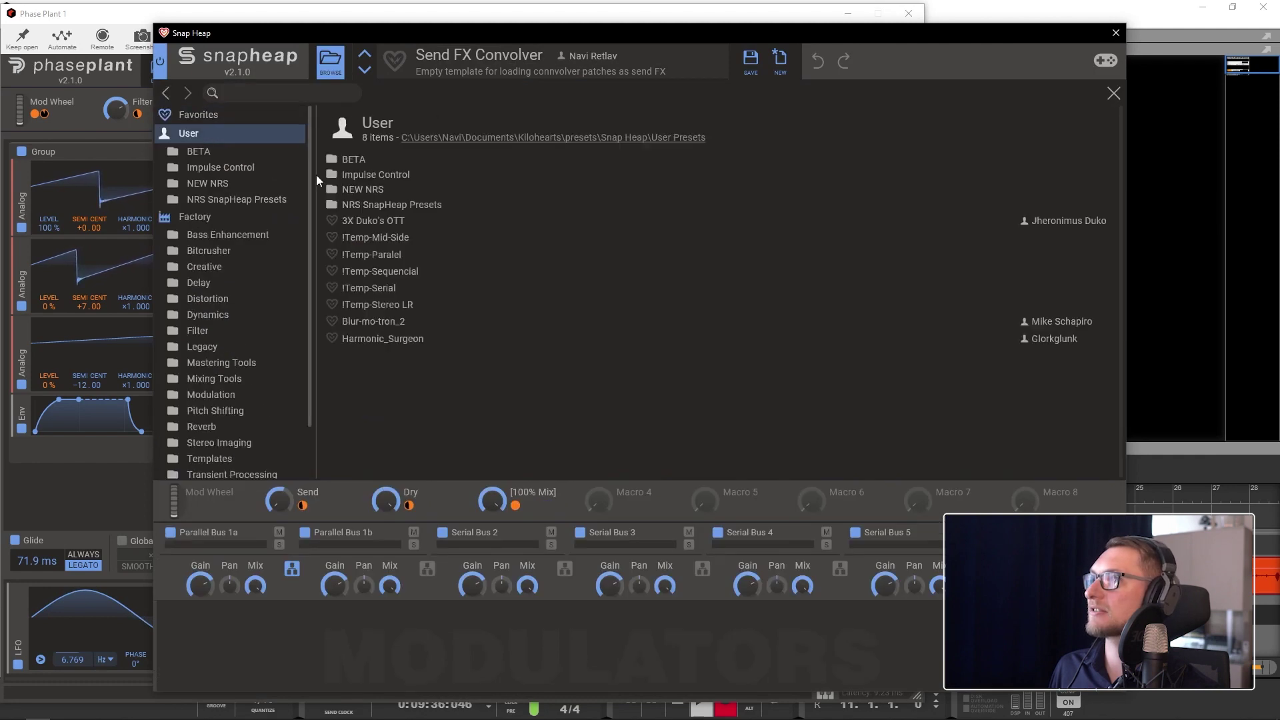
double_click(389, 175)
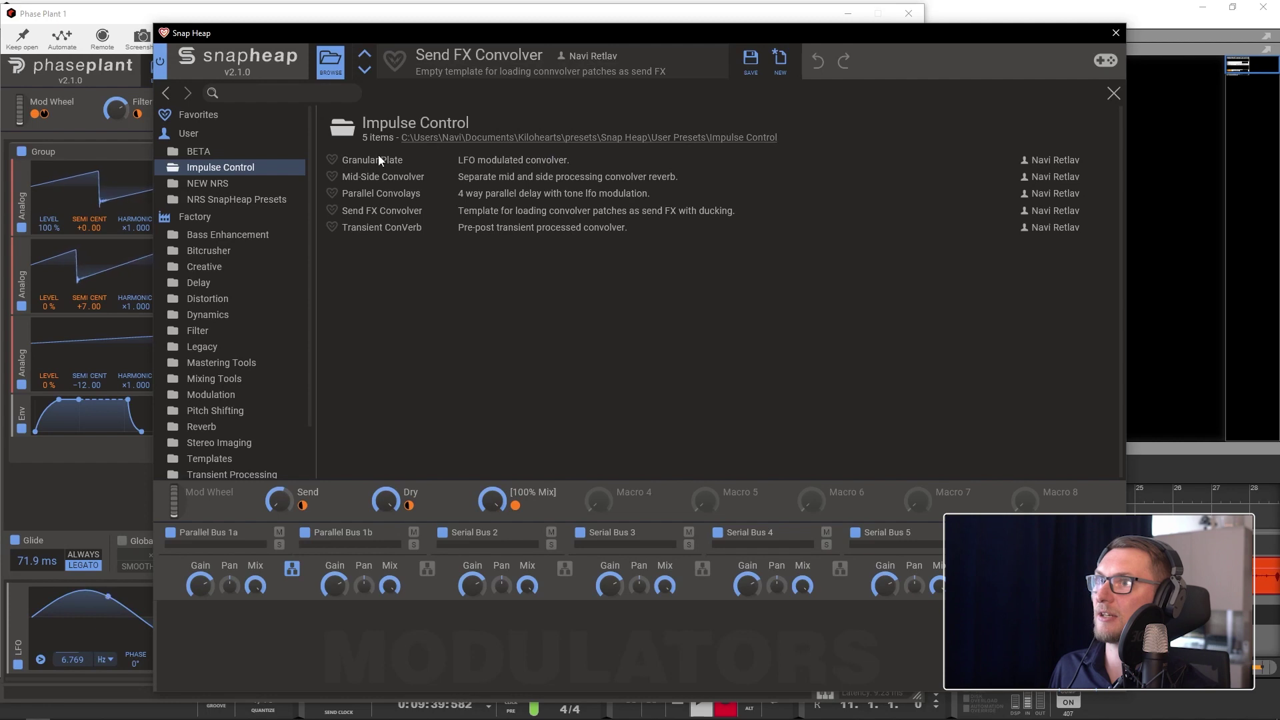
left_click(348, 160)
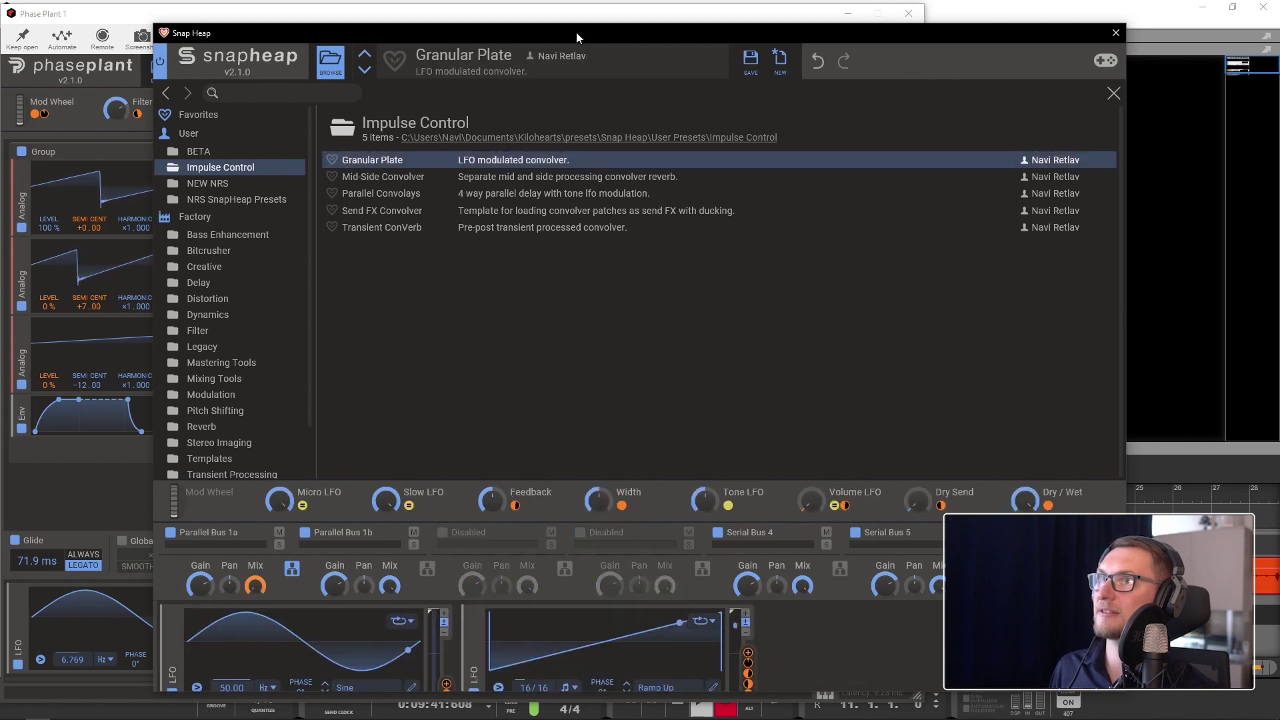
left_click_drag(578, 38, 610, 475)
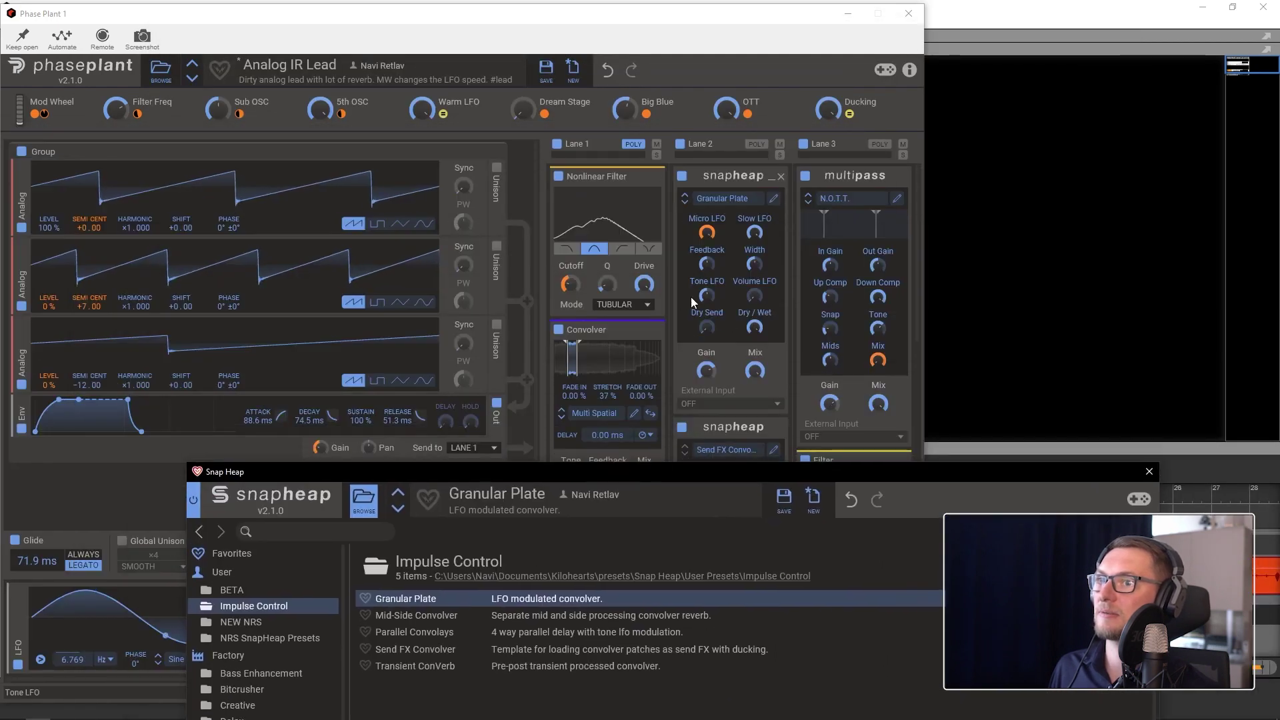
scroll(691, 297, "down", 2)
left_click_drag(686, 327, 690, 317)
left_click_drag(658, 471, 677, 57)
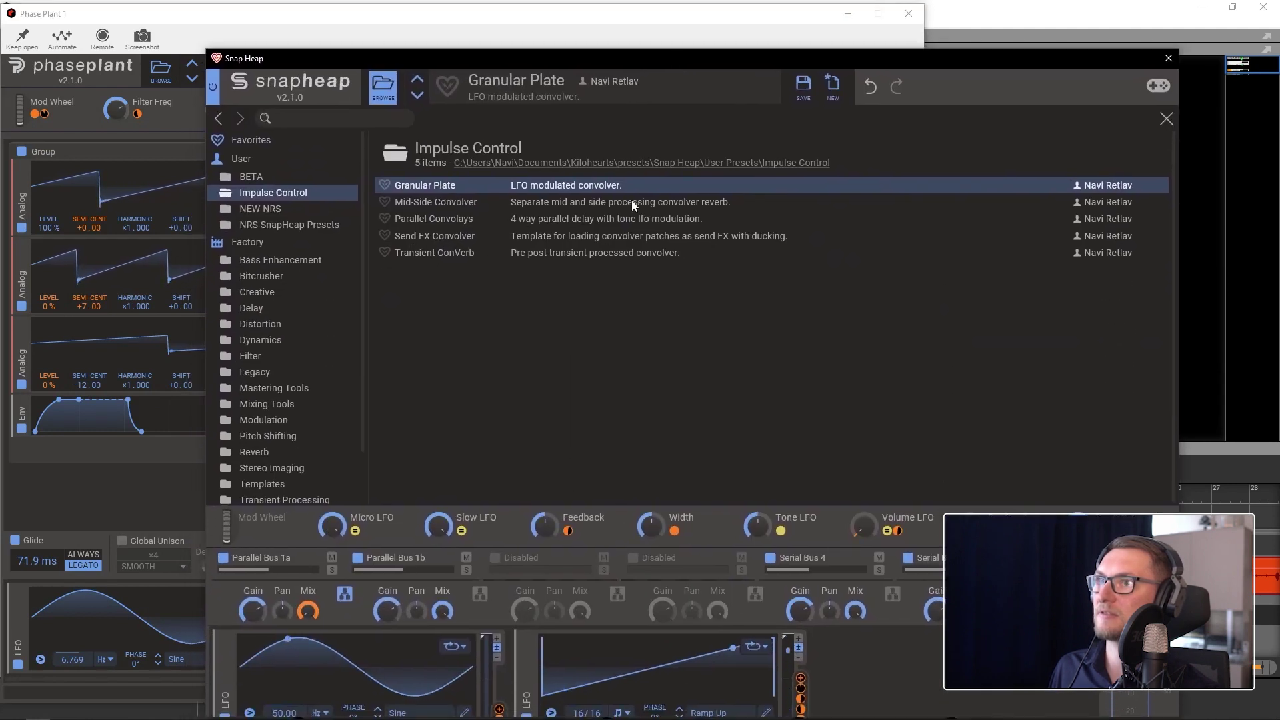
Load the Mid-Side Convolver preset and give its second convolver a different impulse response.
left_click(437, 205)
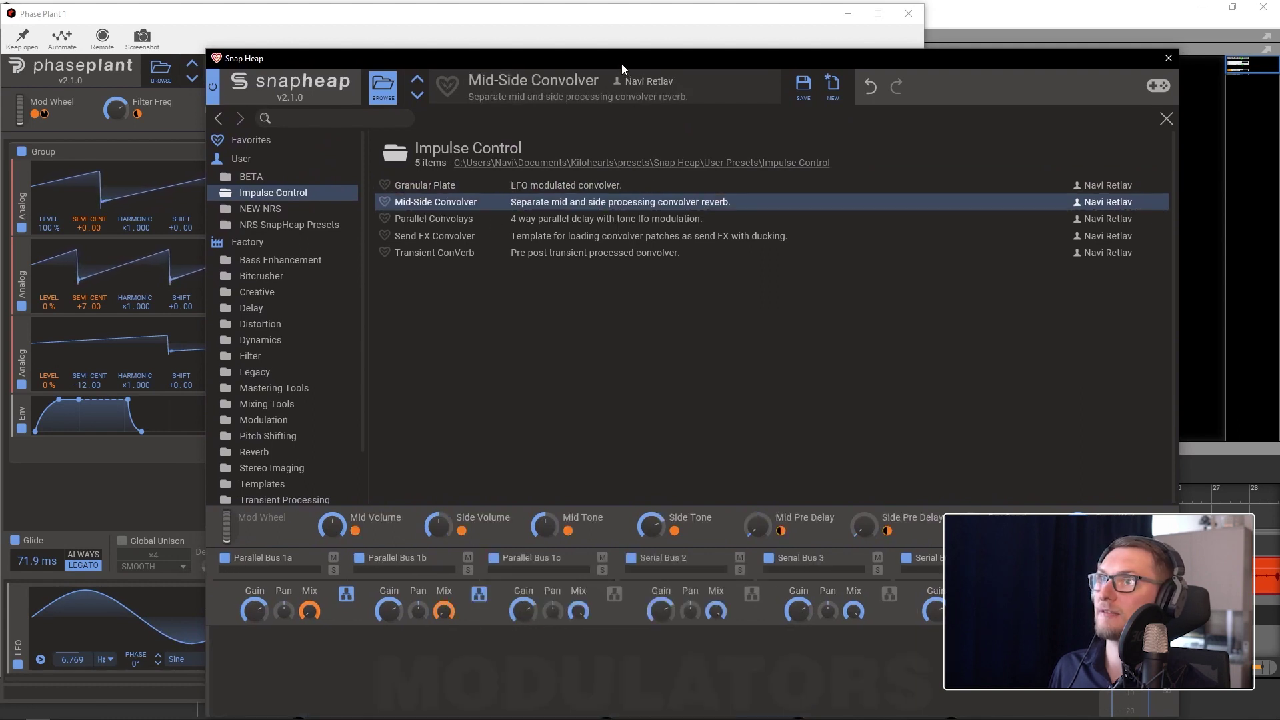
left_click_drag(621, 63, 626, 26)
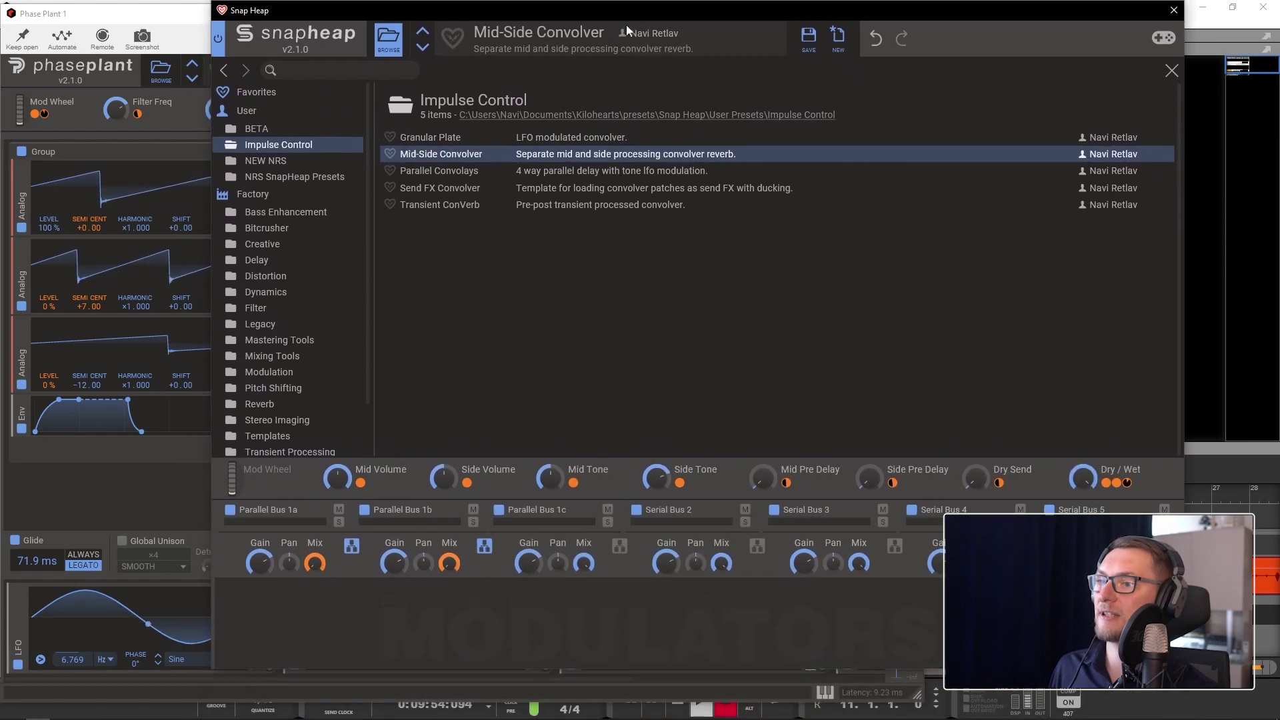
left_click(391, 38)
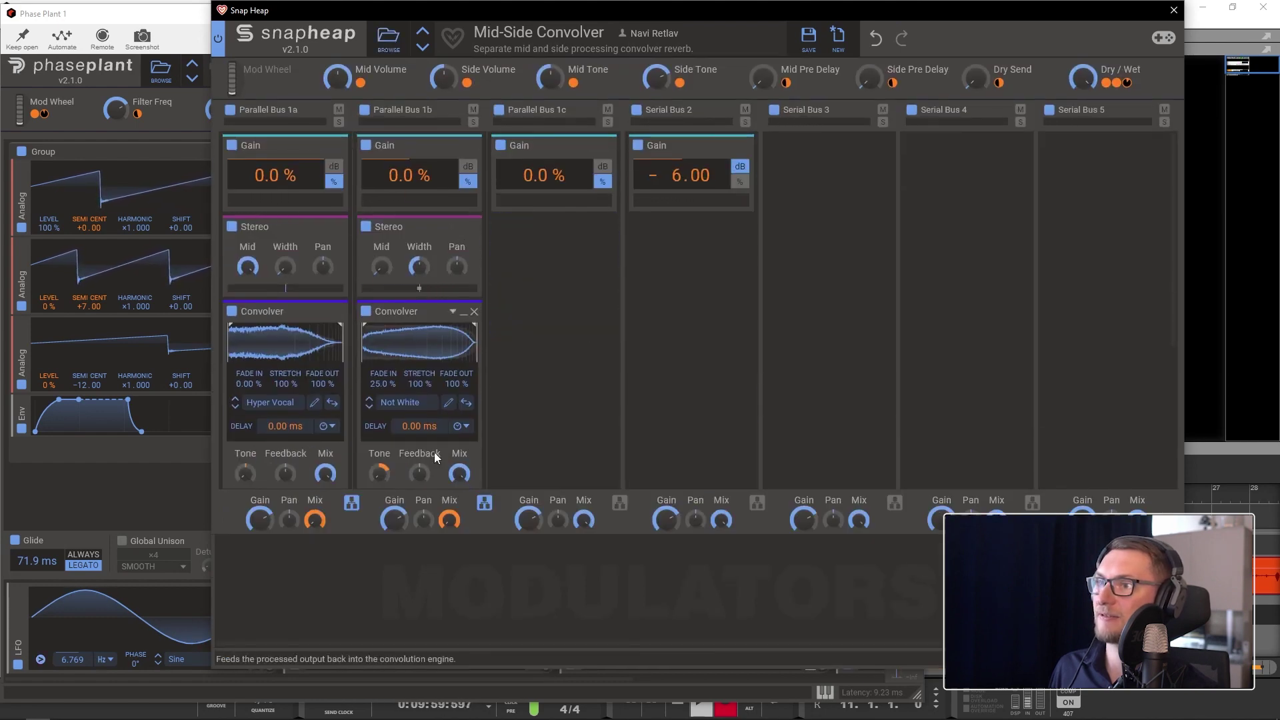
left_click(368, 406)
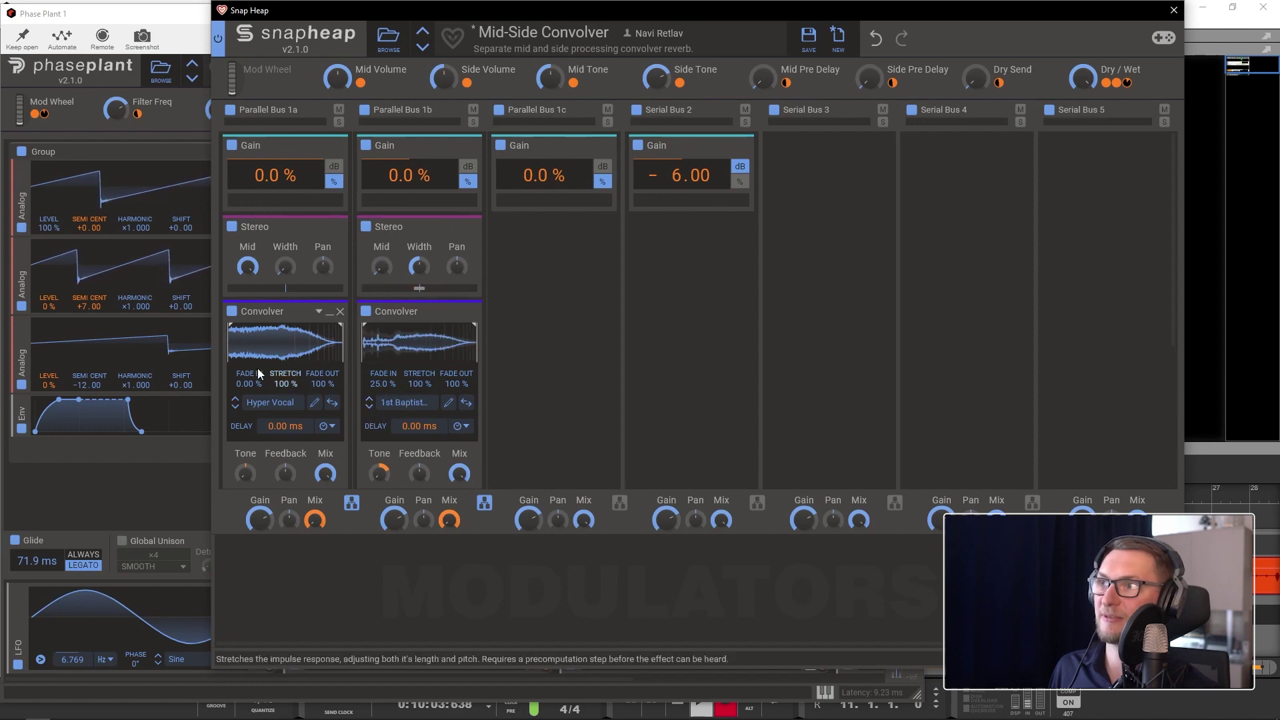
Load the Parallel Convolays preset and check the Ducking macro amount.
left_click(388, 38)
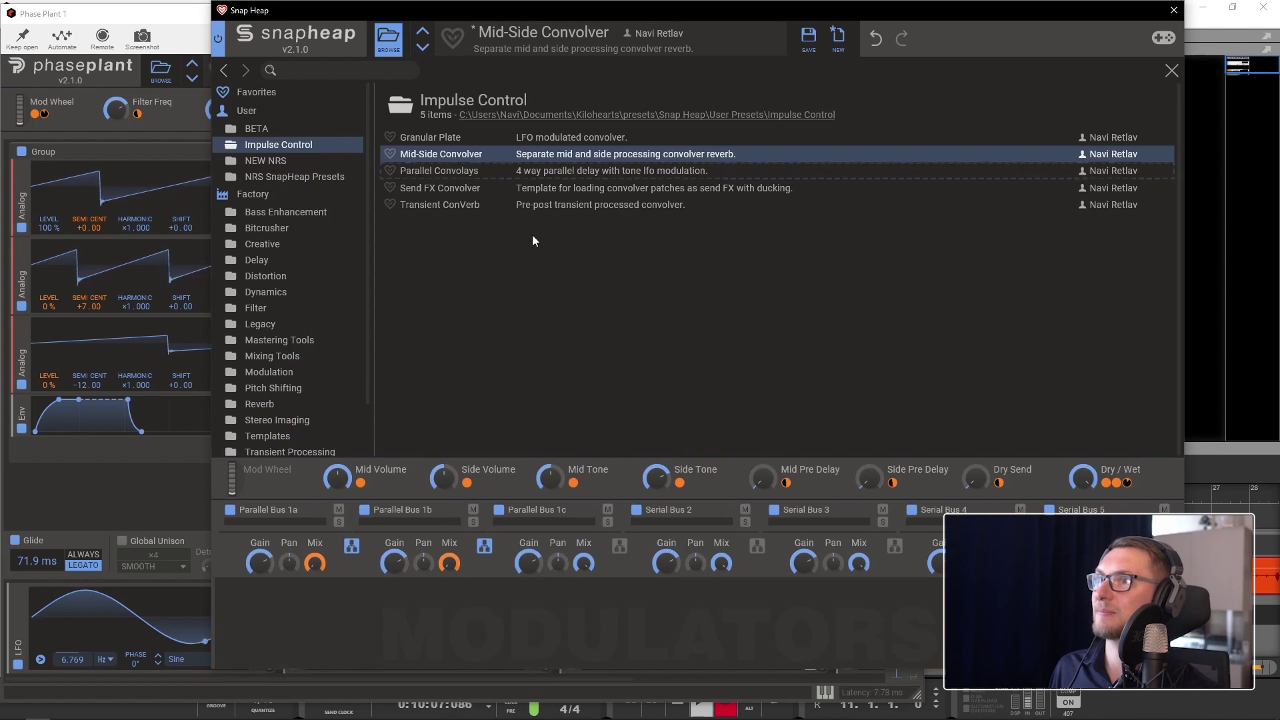
left_click(471, 170)
left_click(389, 45)
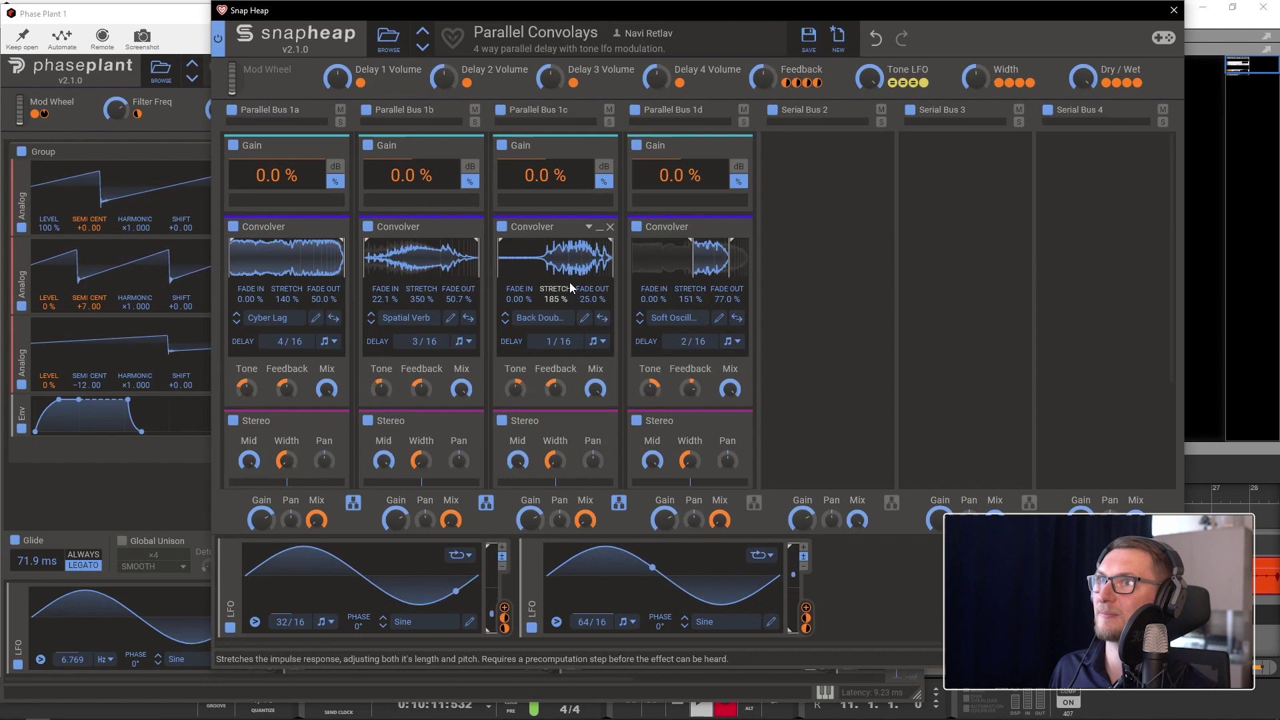
scroll(569, 283, "down", 1)
scroll(491, 208, "up", 1)
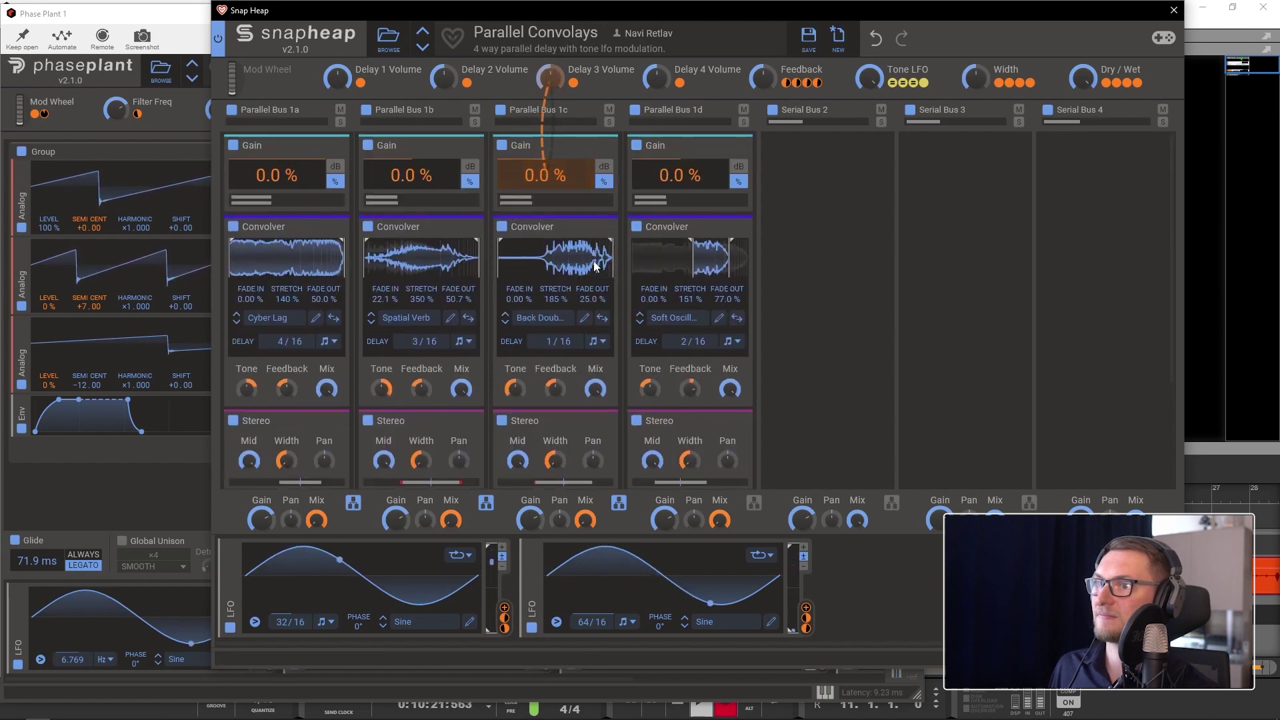
left_click(389, 45)
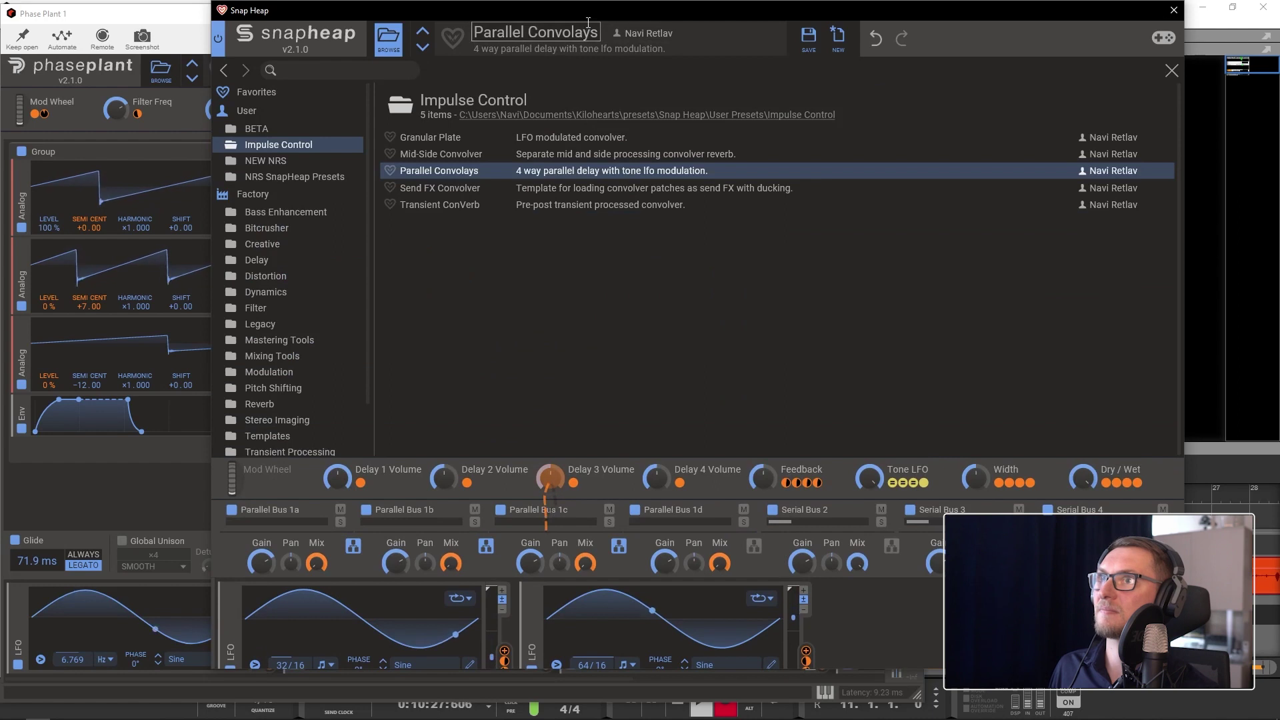
left_click_drag(612, 10, 595, 174)
left_click(835, 108)
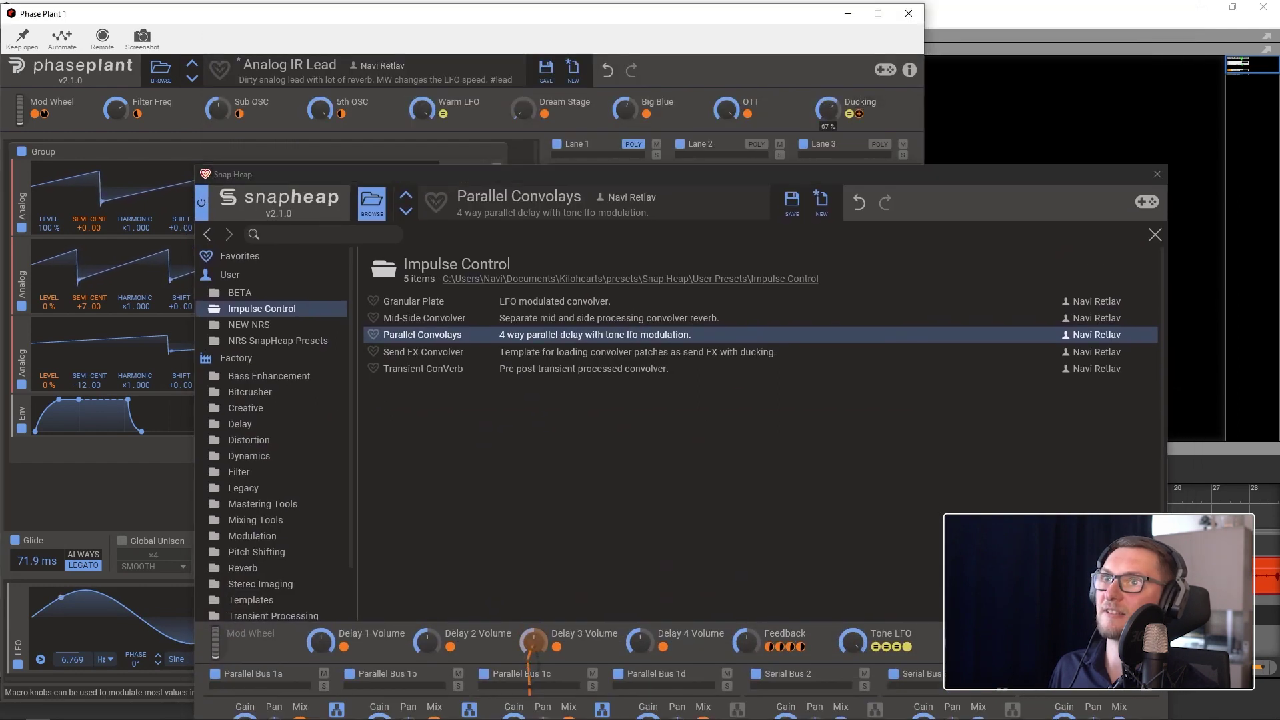
left_click_drag(708, 174, 704, 32)
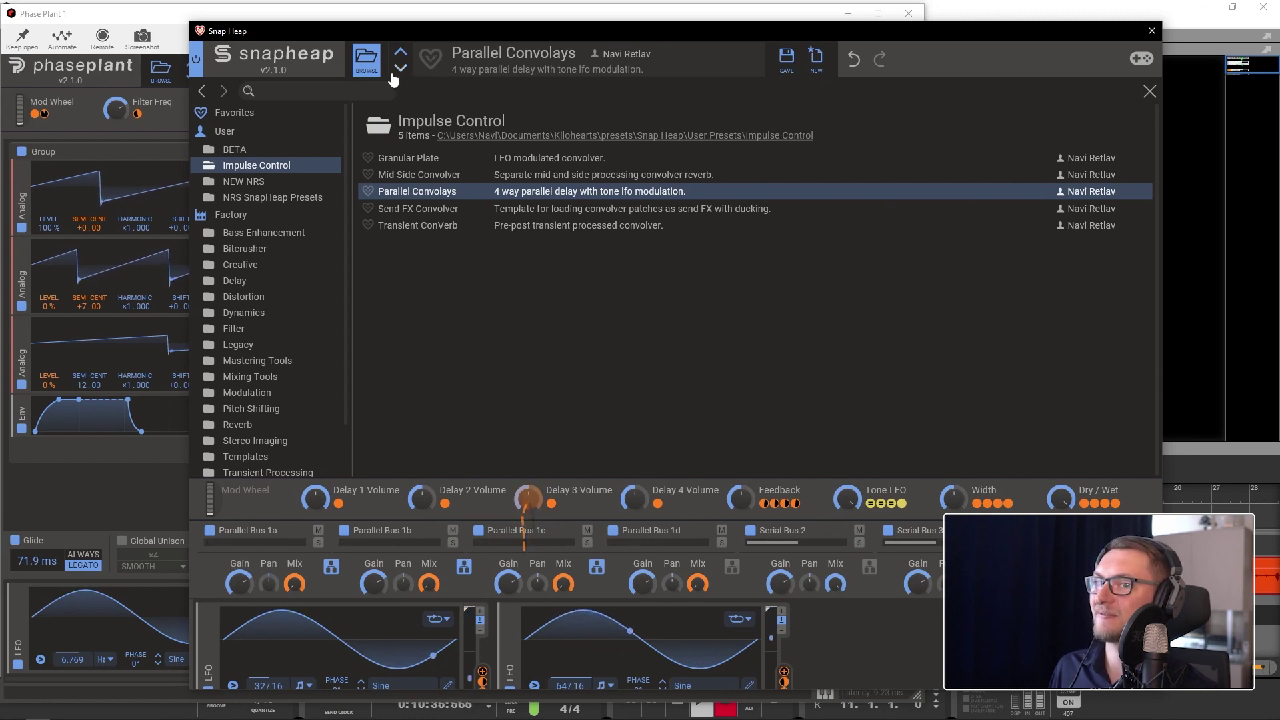
left_click(368, 62)
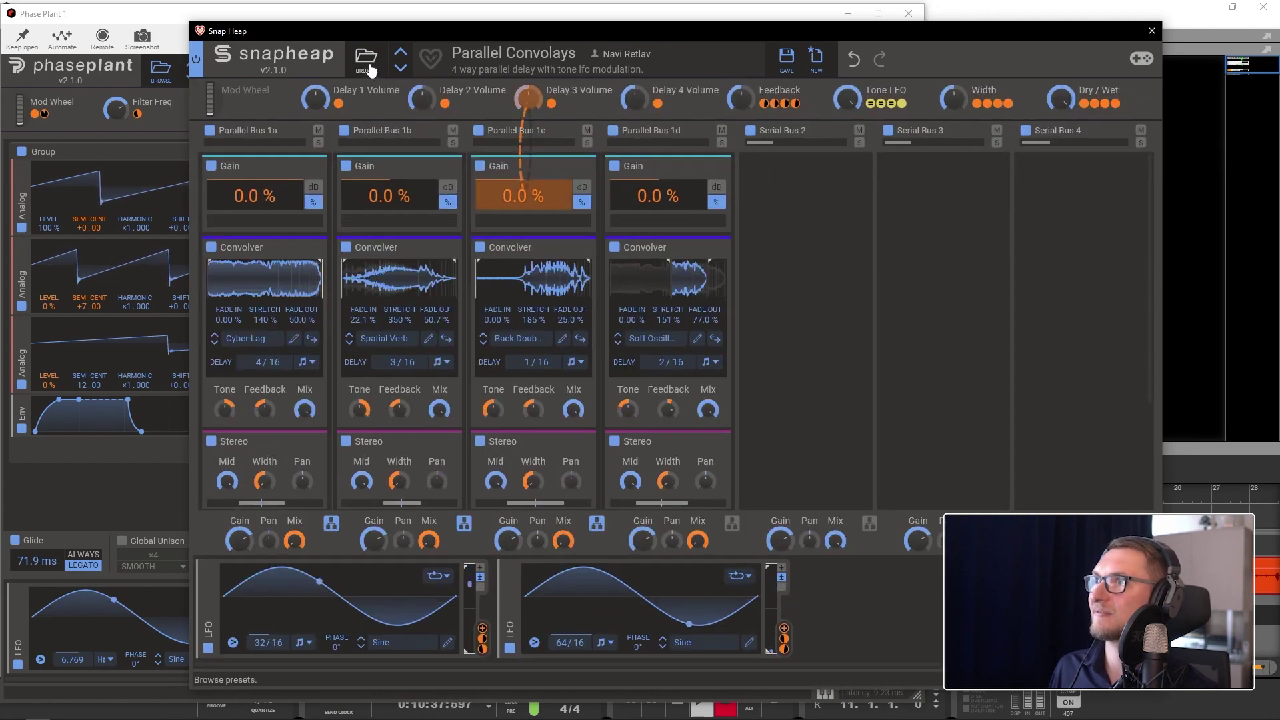
Load the Transient ConVerb preset, passing through Send FX Convolver first.
left_click(367, 62)
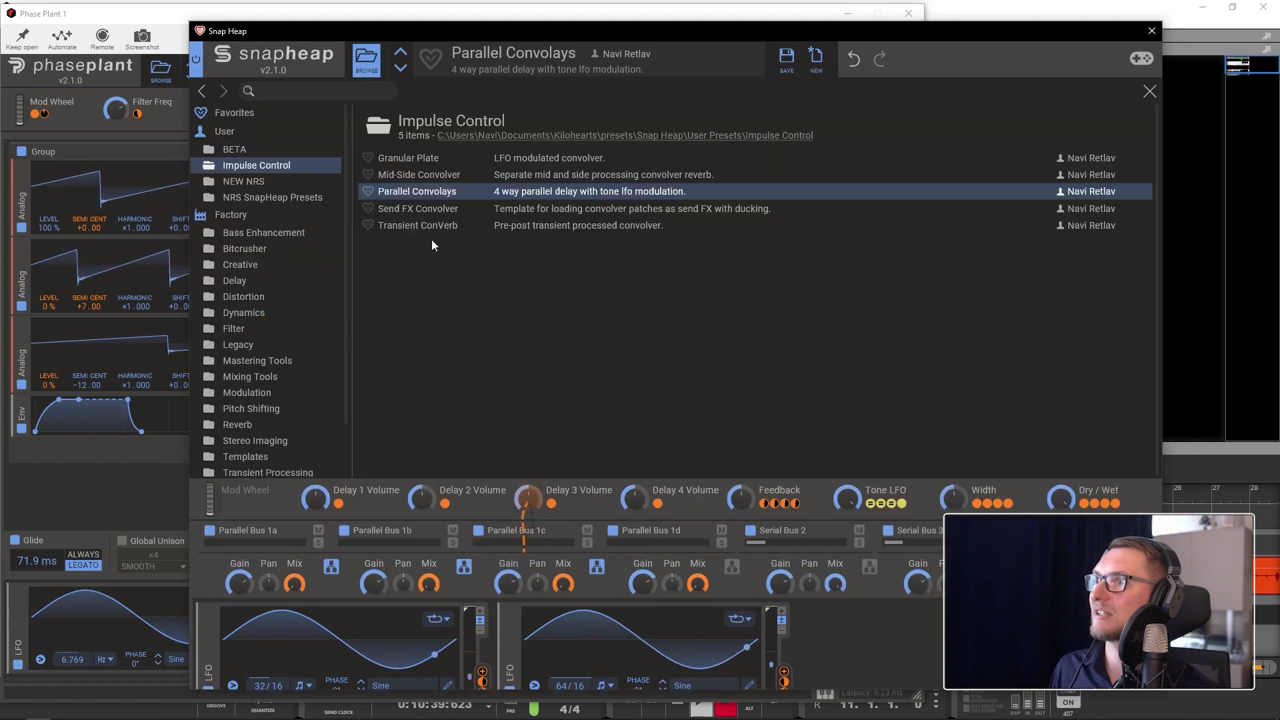
left_click(425, 211)
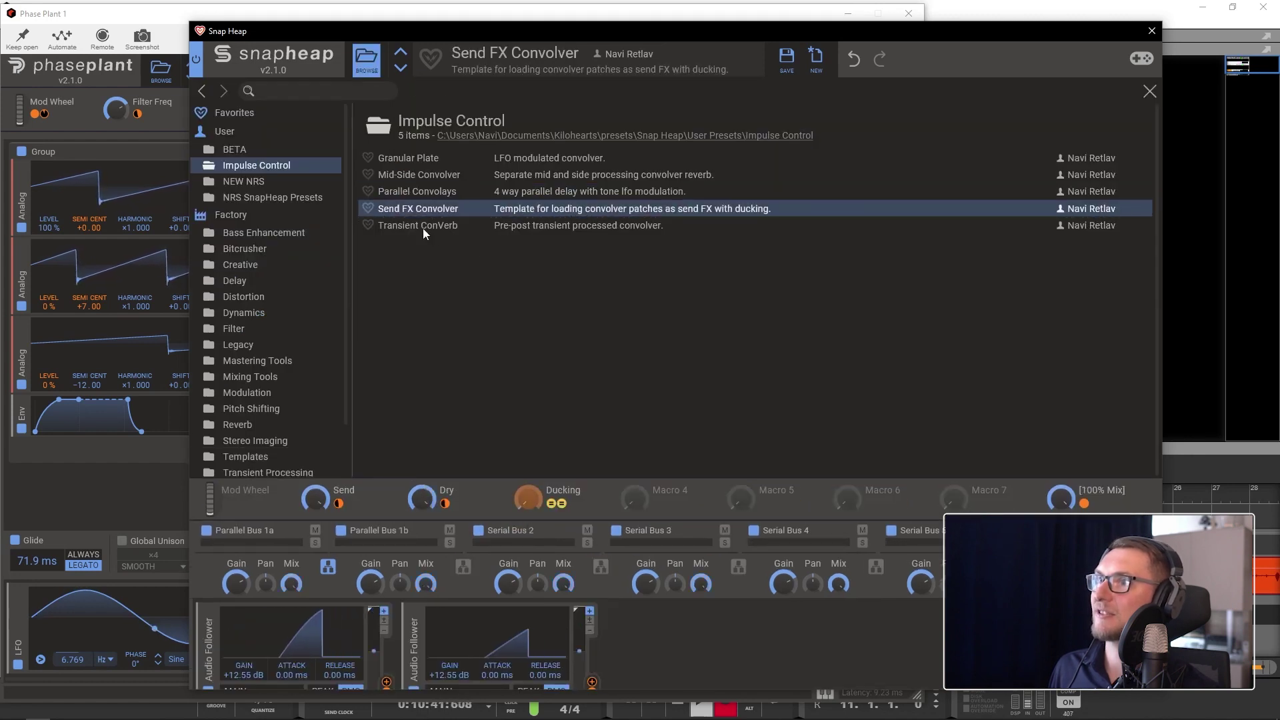
left_click(423, 227)
left_click(366, 64)
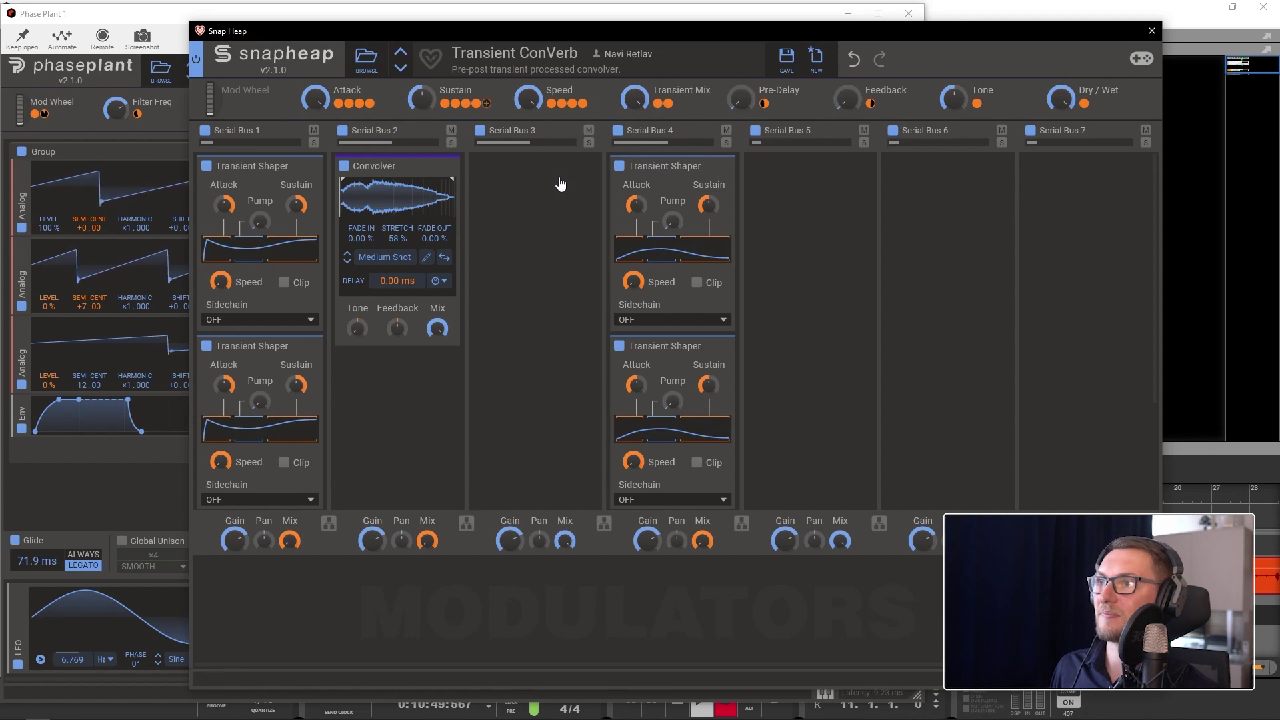
scroll(395, 257, "down", 2)
scroll(393, 257, "up", 2)
mouse_move(421, 97)
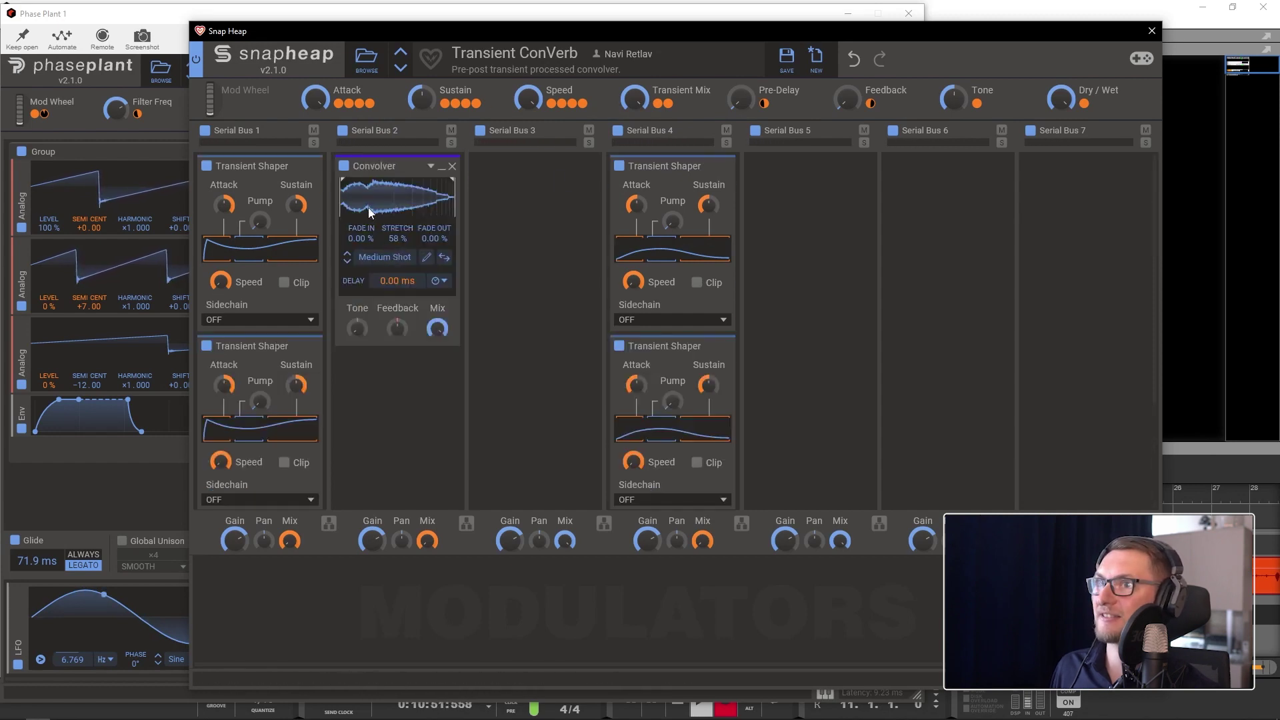
mouse_move(315, 97)
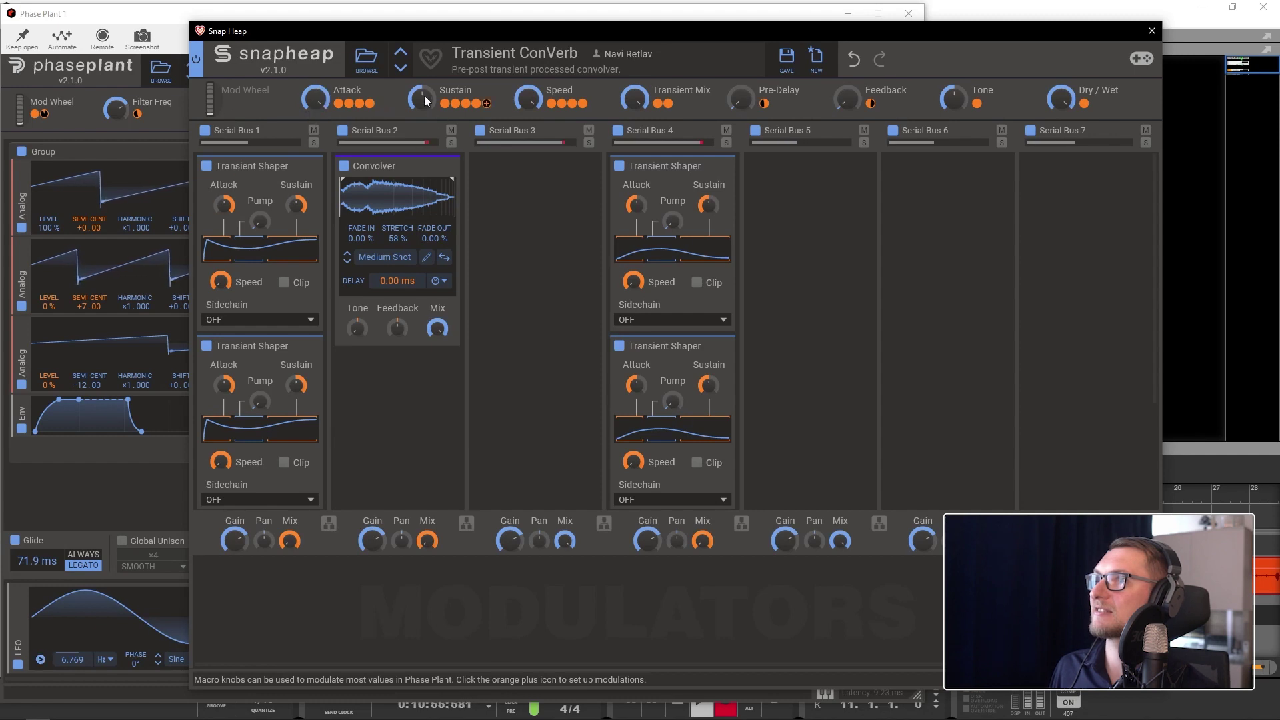
Set the Sustain and Speed macros to 100% and Transient Mix to 0%.
left_click_drag(423, 99, 422, 61)
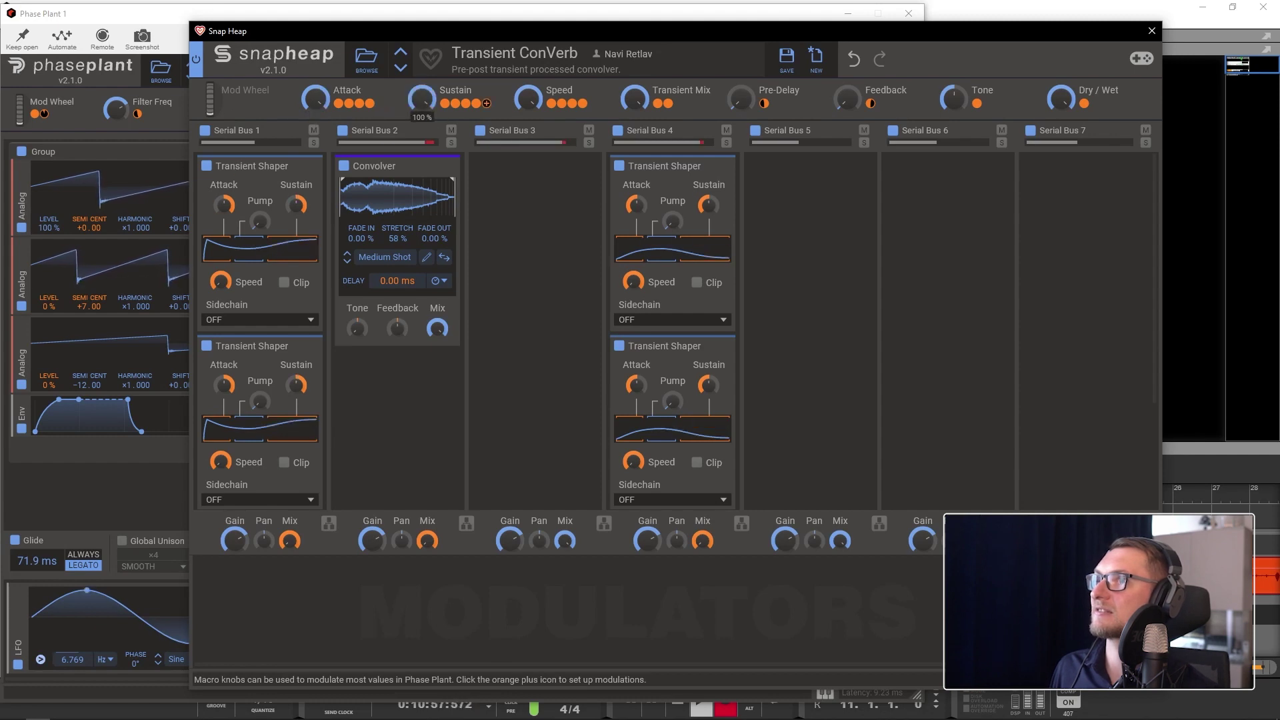
left_click_drag(527, 98, 527, 80)
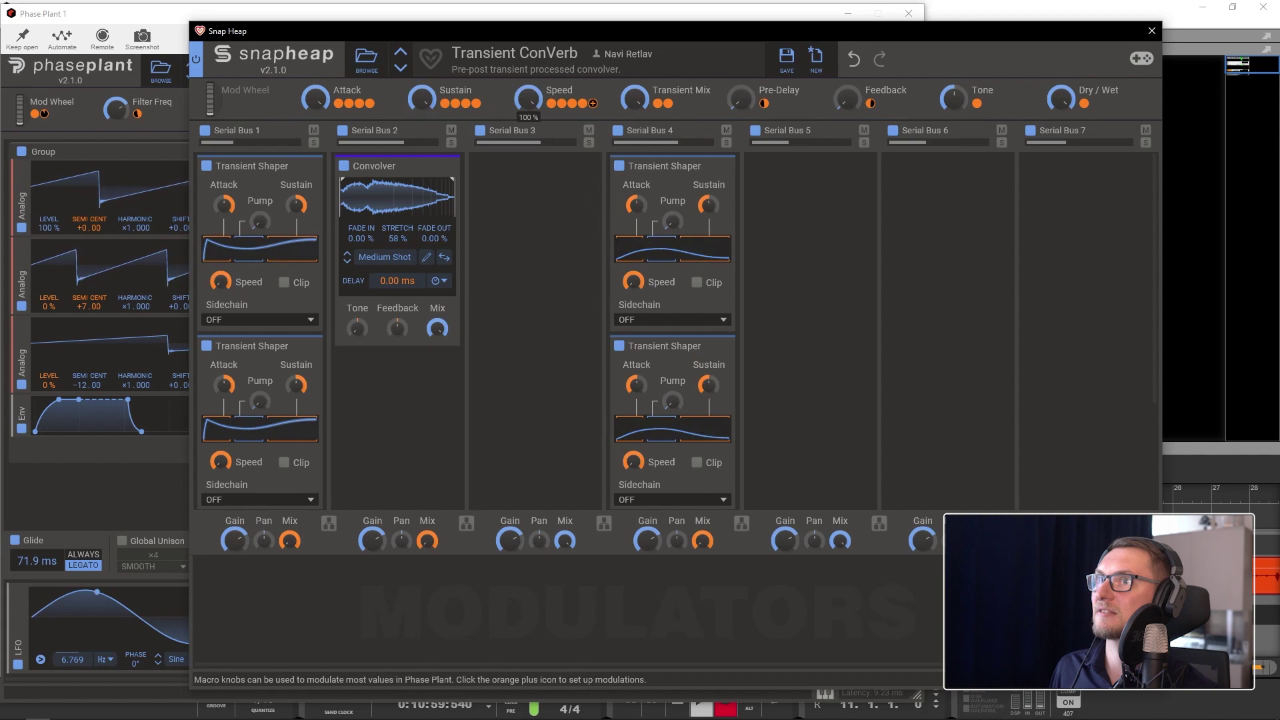
mouse_move(635, 95)
left_mouse_down()
mouse_move(636, 141)
mouse_move(624, 134)
left_mouse_up()
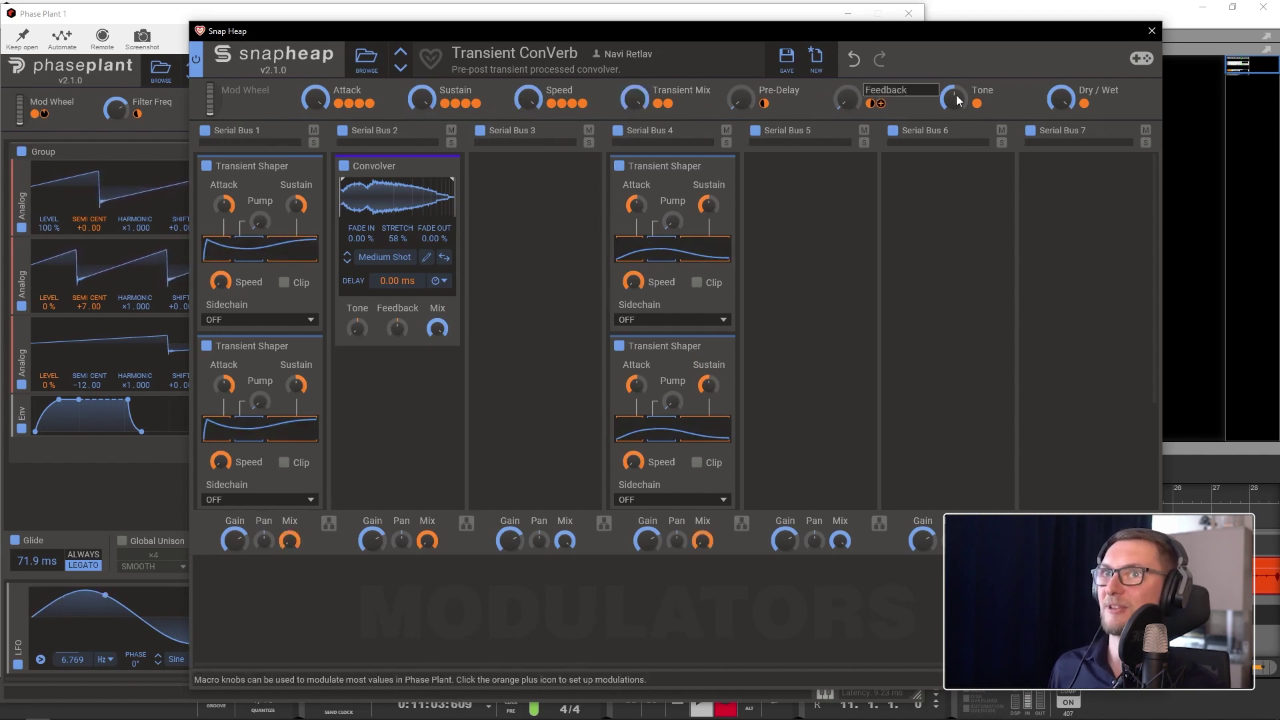
mouse_move(742, 98)
left_click(368, 62)
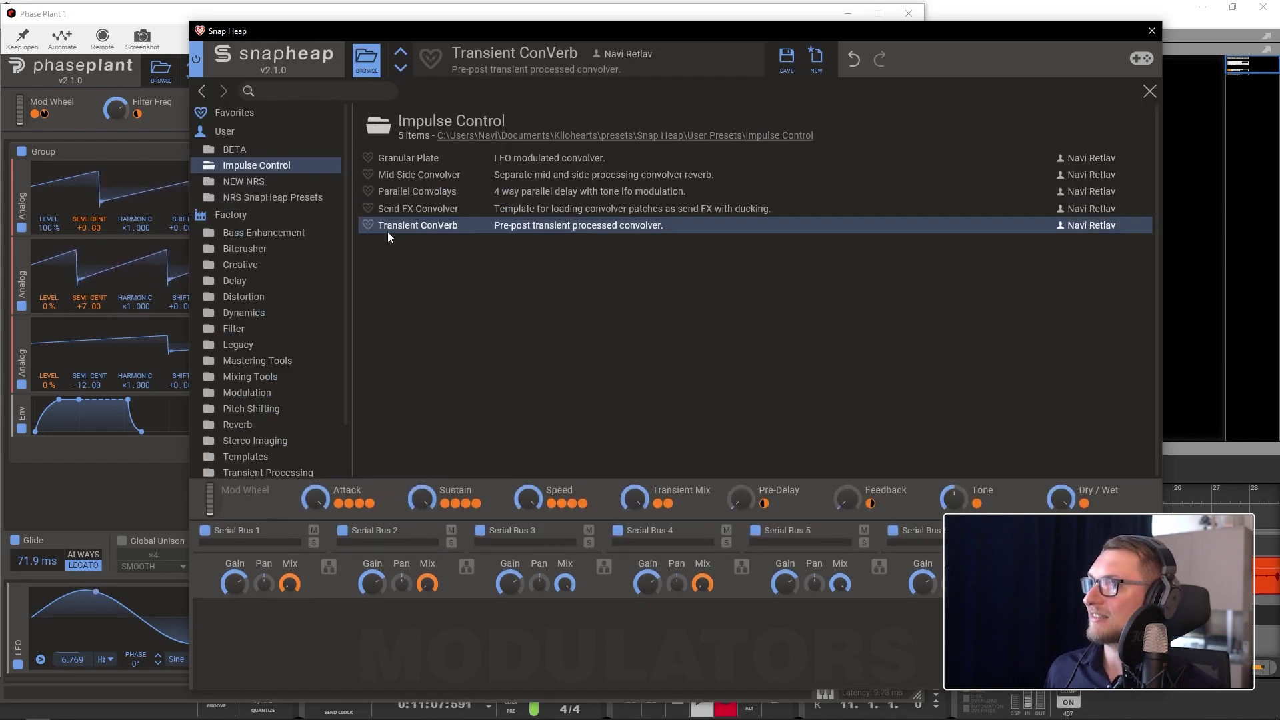
left_click(368, 66)
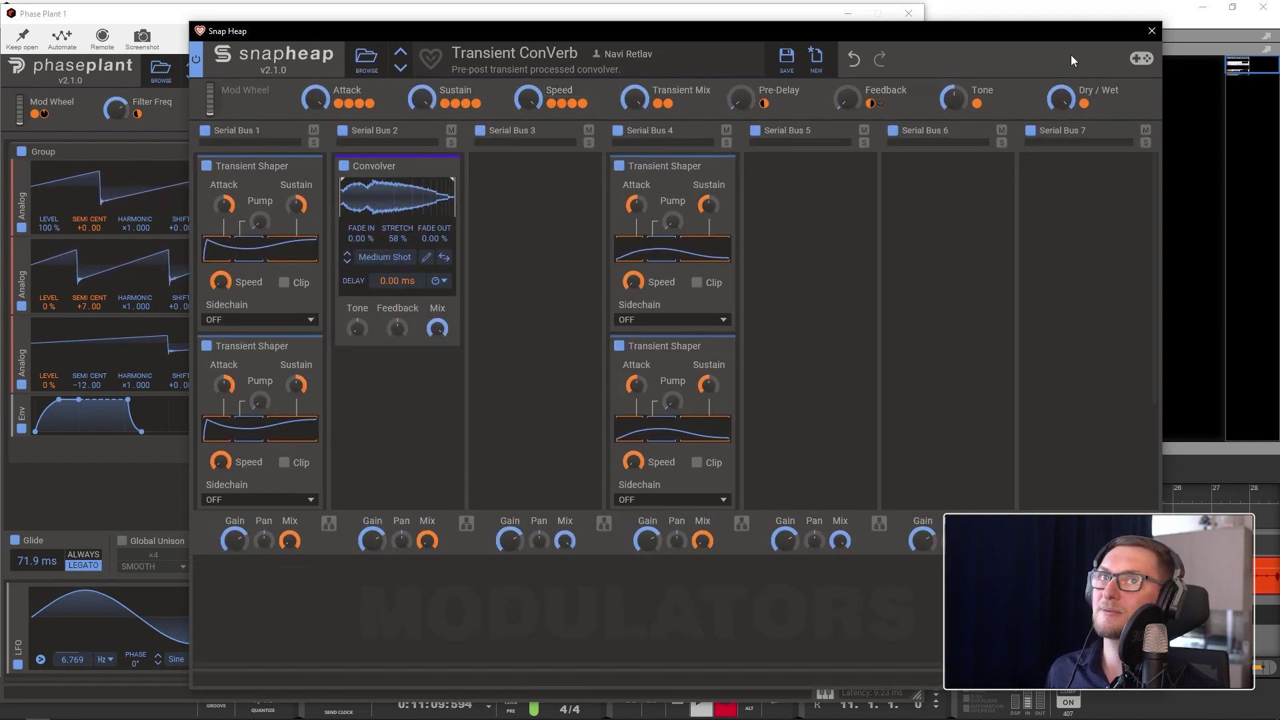
Close Snap Heap, put a Multipass effect in an empty Lane 2 slot, and open its editor.
left_click(1150, 32)
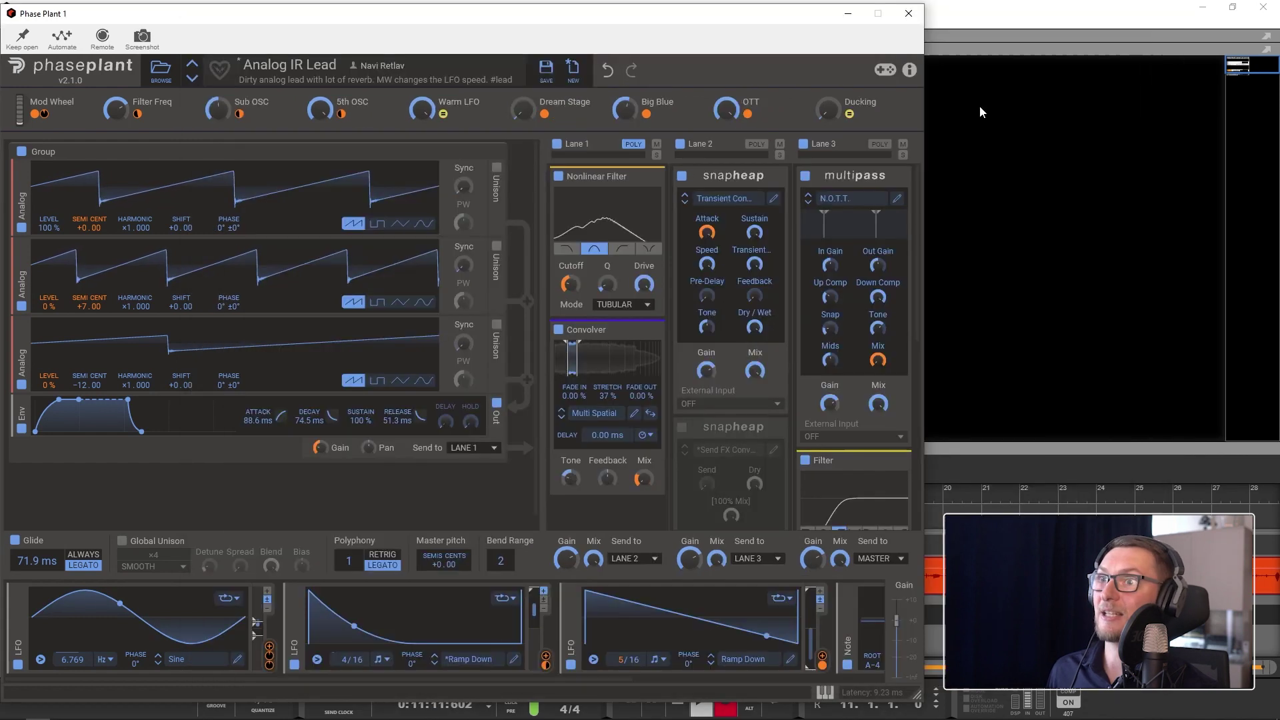
scroll(738, 264, "down", 3)
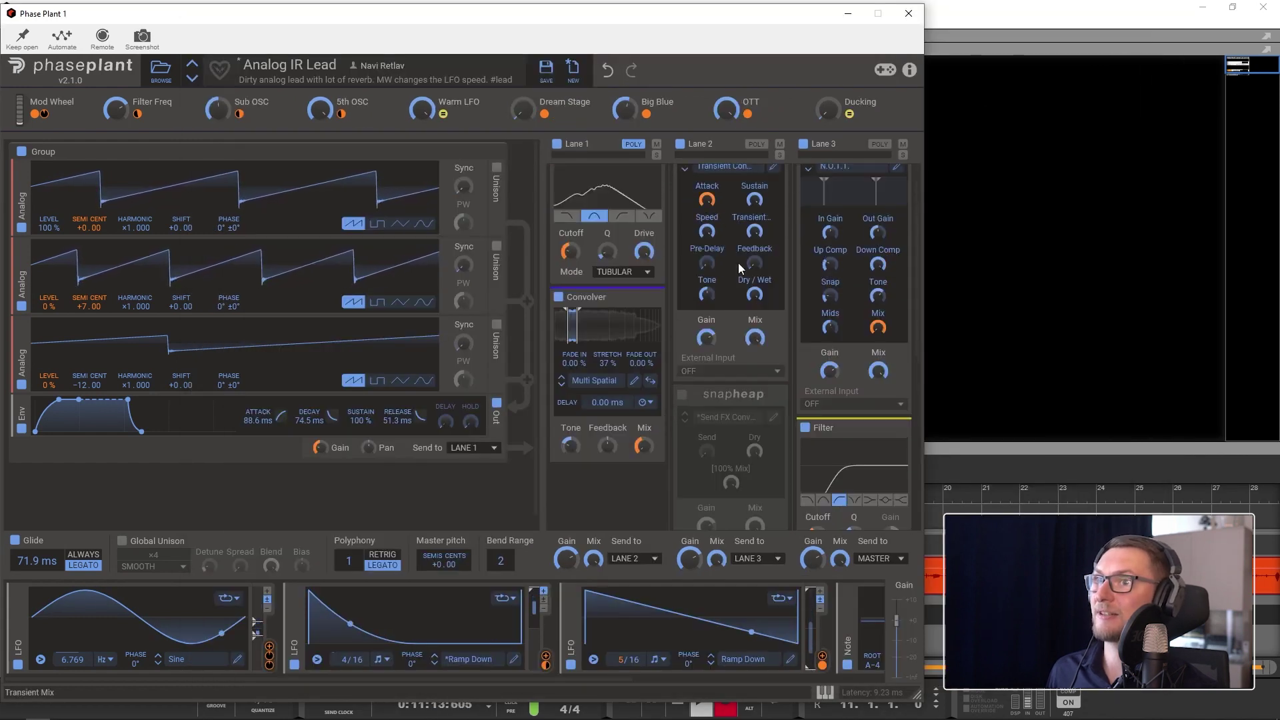
scroll(738, 262, "up", 3)
scroll(732, 256, "down", 3)
scroll(731, 271, "down", 2)
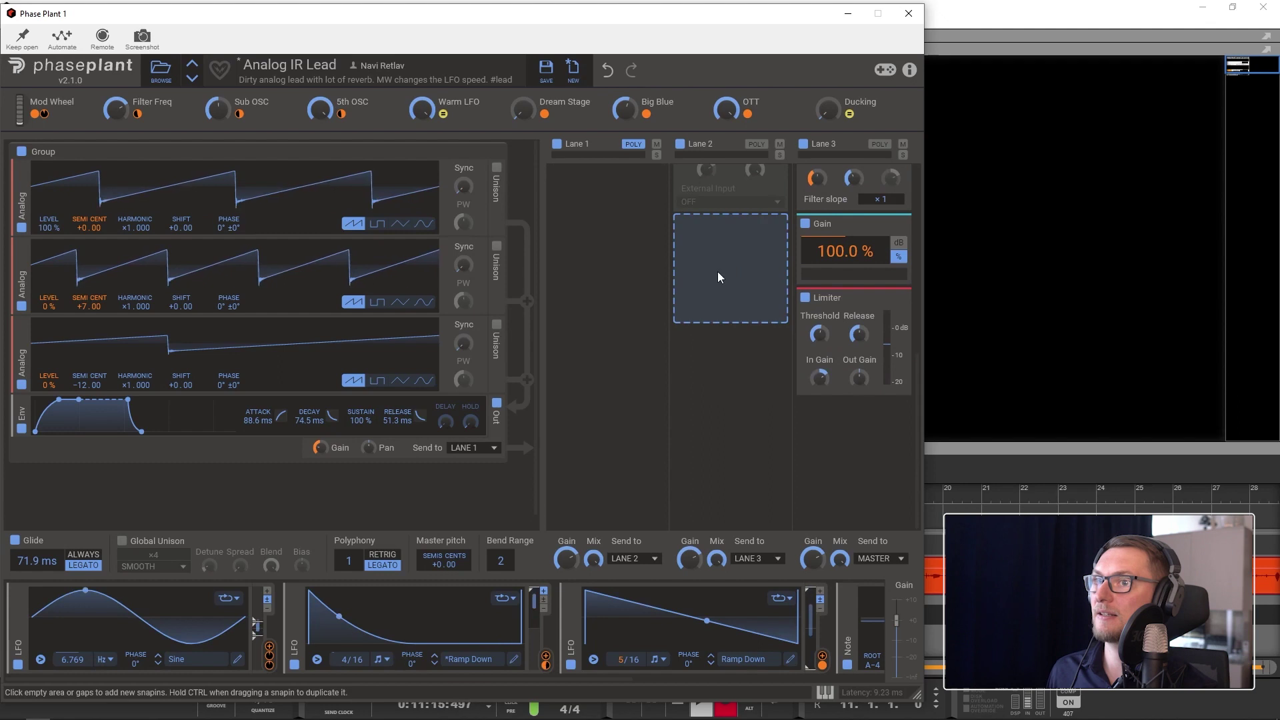
left_click(717, 275)
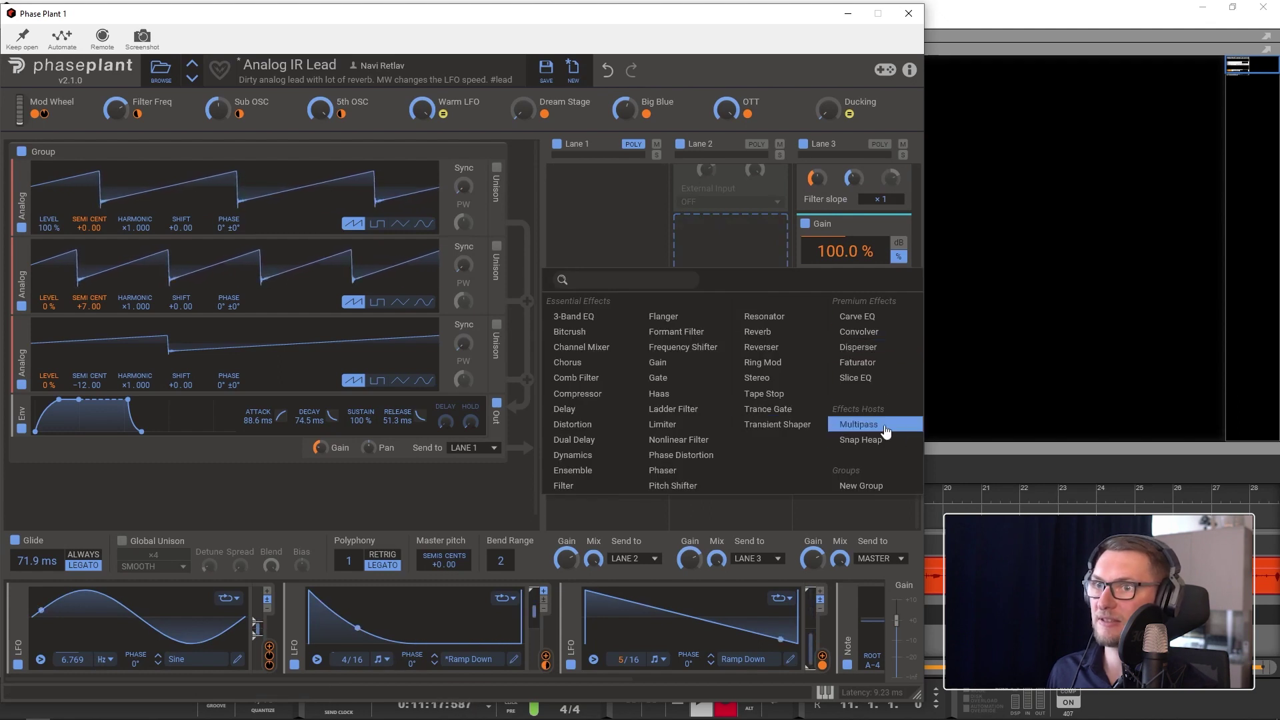
left_click(858, 424)
left_click(774, 250)
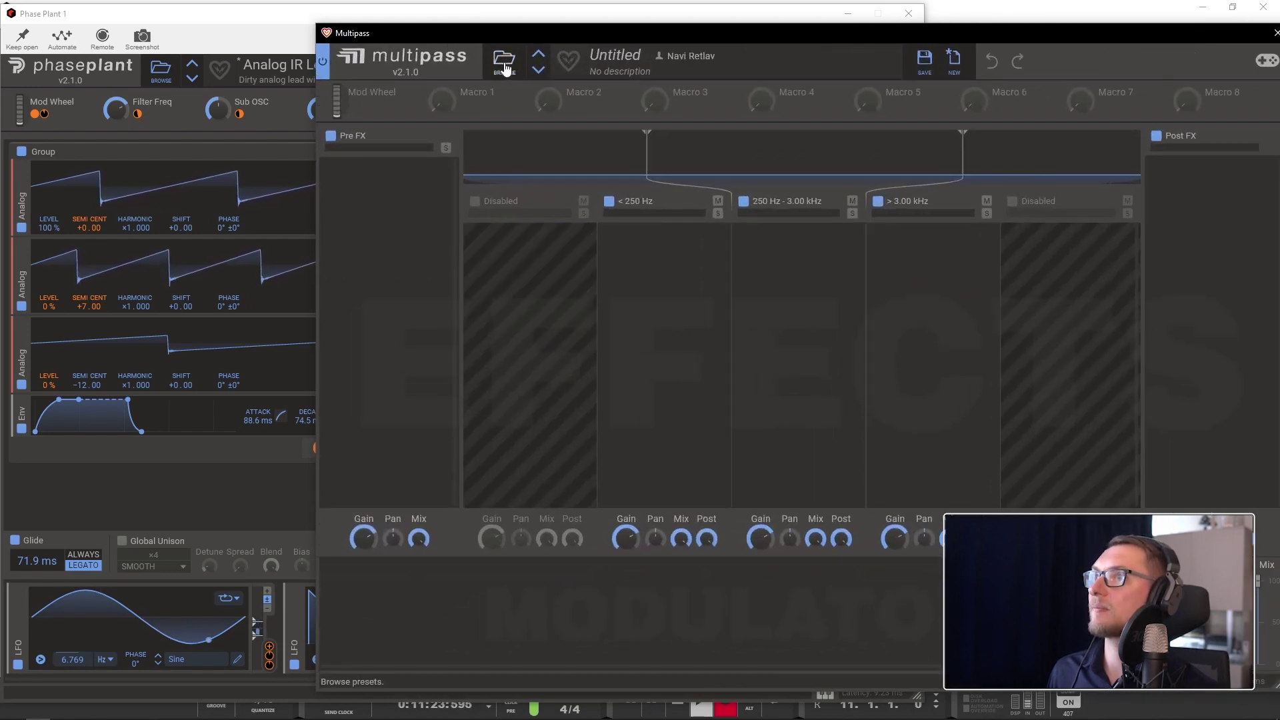
Load the Ambient Impulse Sweep preset from User > Impulse Control into Multipass.
left_click(505, 63)
left_click(351, 133)
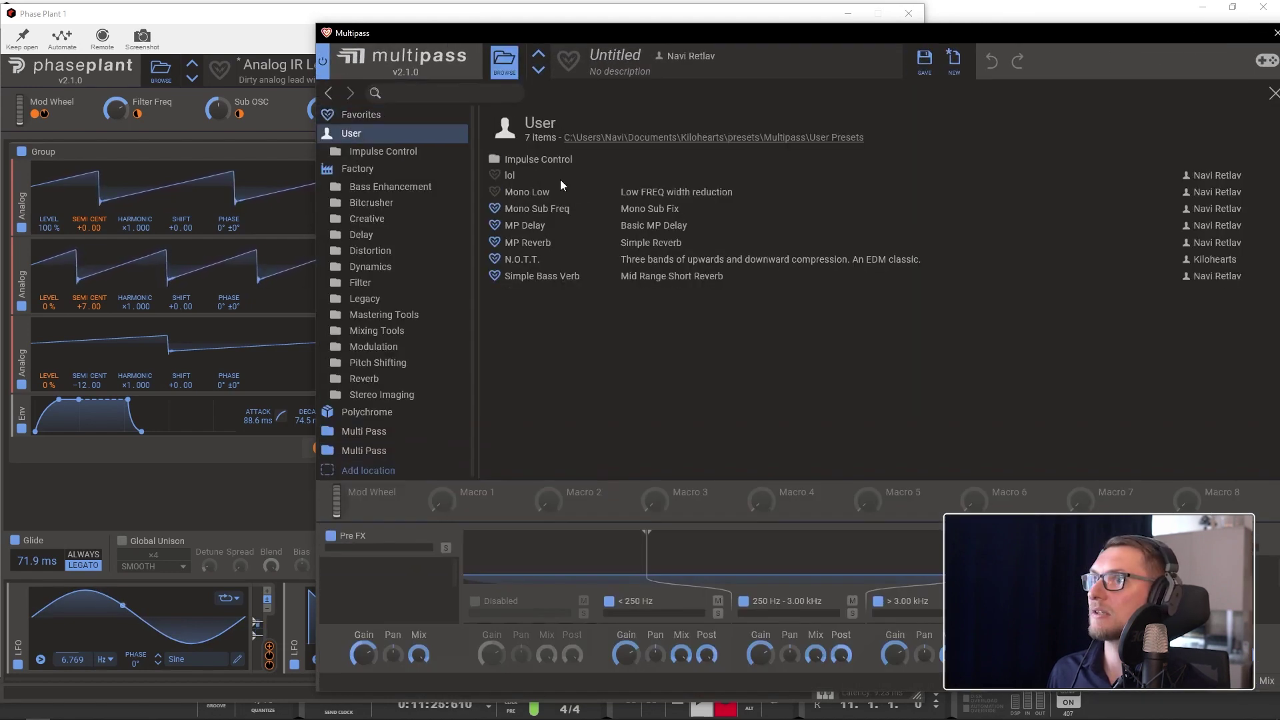
double_click(515, 159)
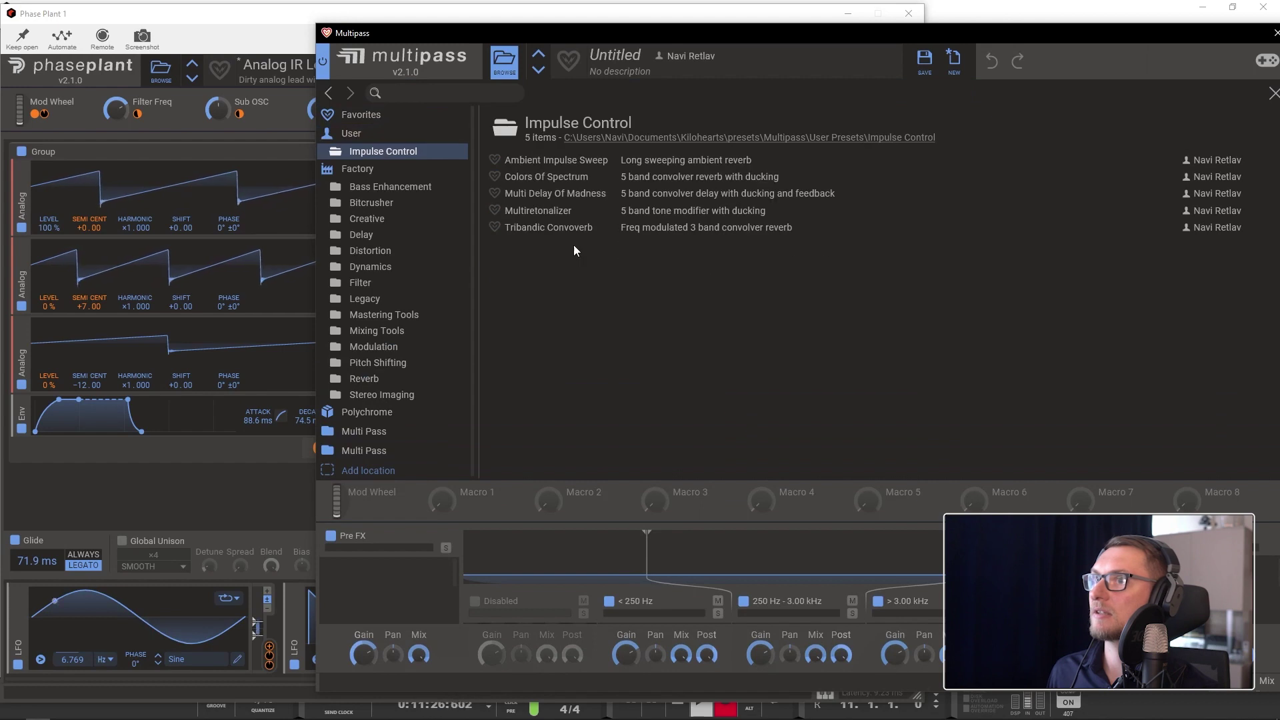
left_click(556, 162)
mouse_move(648, 38)
left_mouse_down()
mouse_move(578, 52)
mouse_move(524, 29)
left_mouse_up()
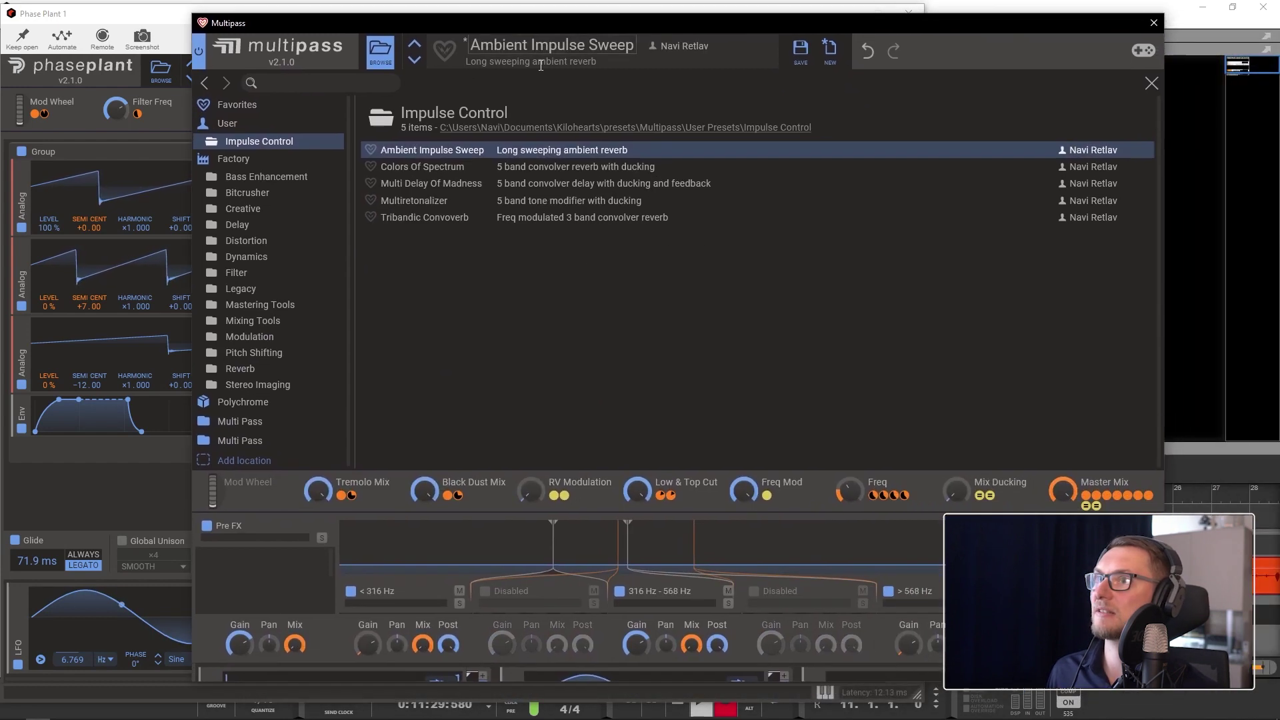
left_click(386, 55)
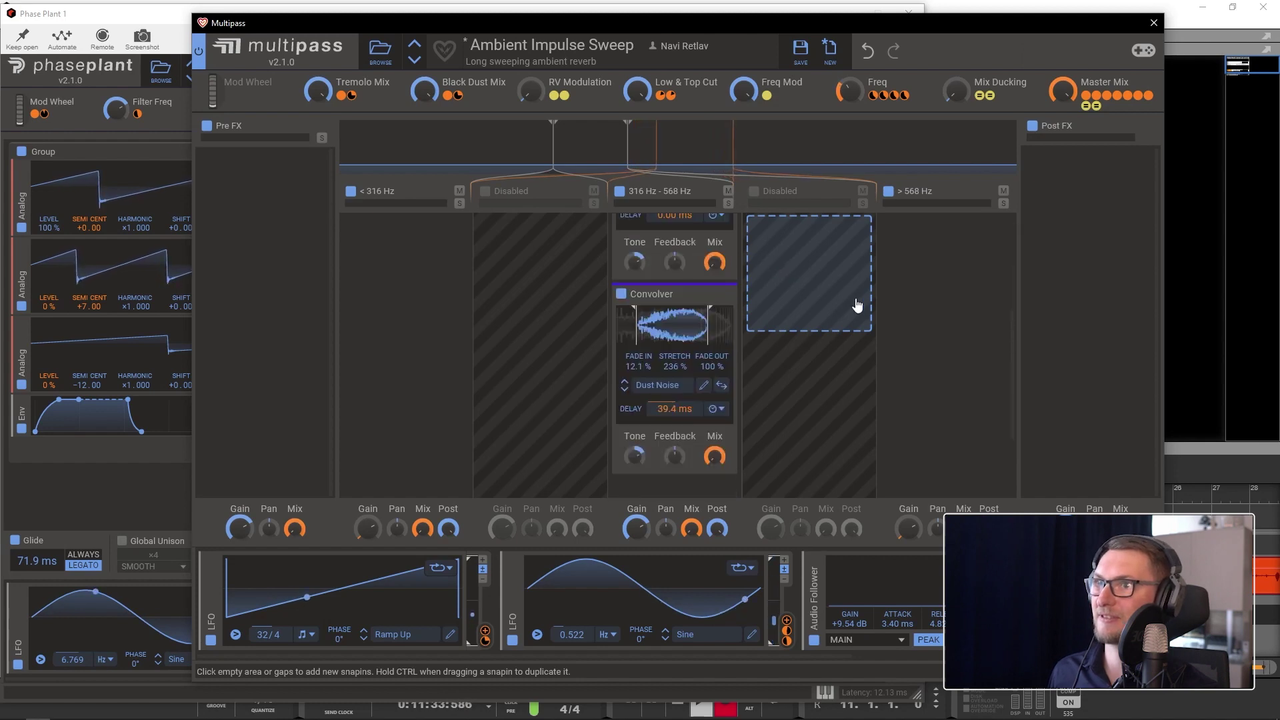
scroll(861, 305, "down", 2)
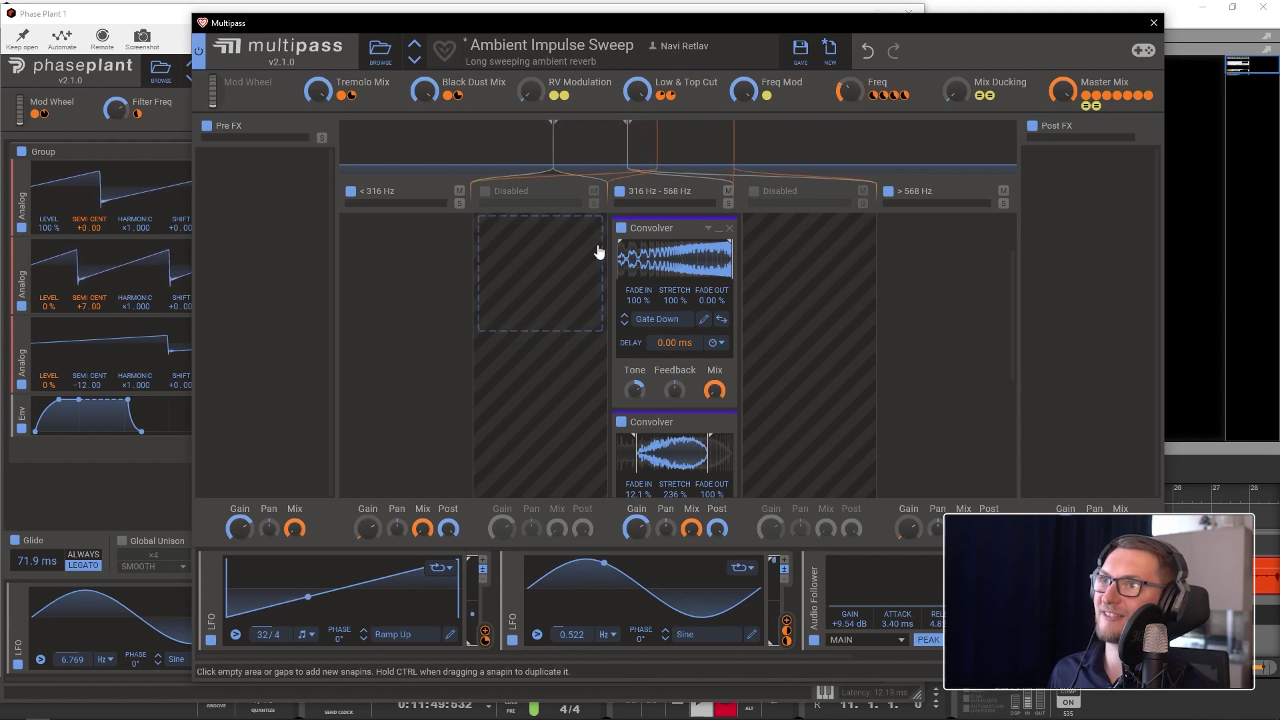
Add a Gain module above the middle band's Convolver.
left_click(723, 281)
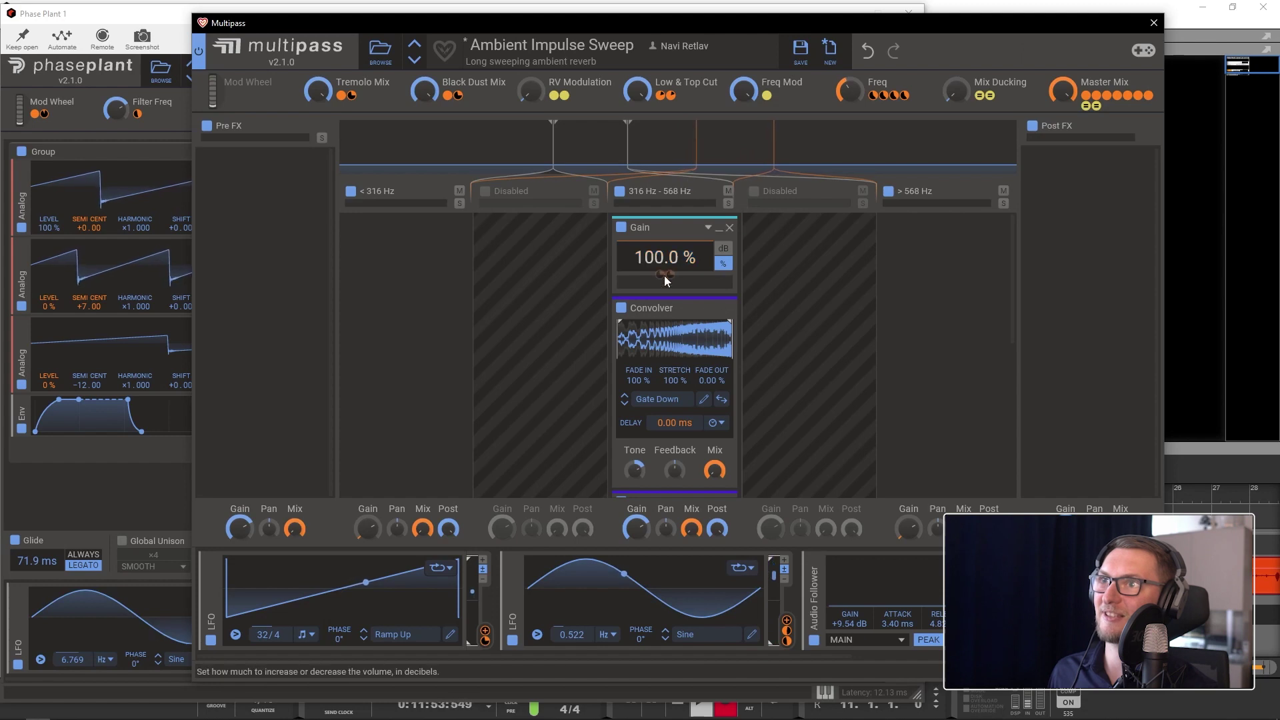
left_click_drag(660, 306, 676, 320)
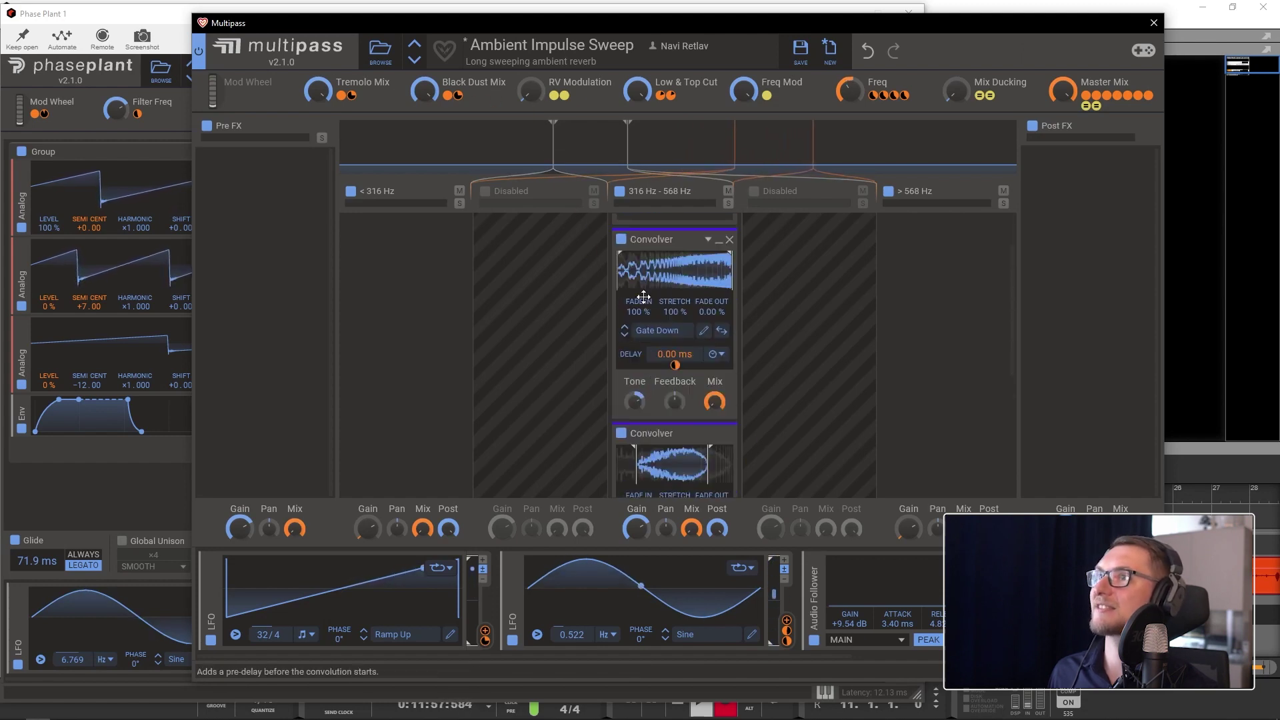
left_click(380, 50)
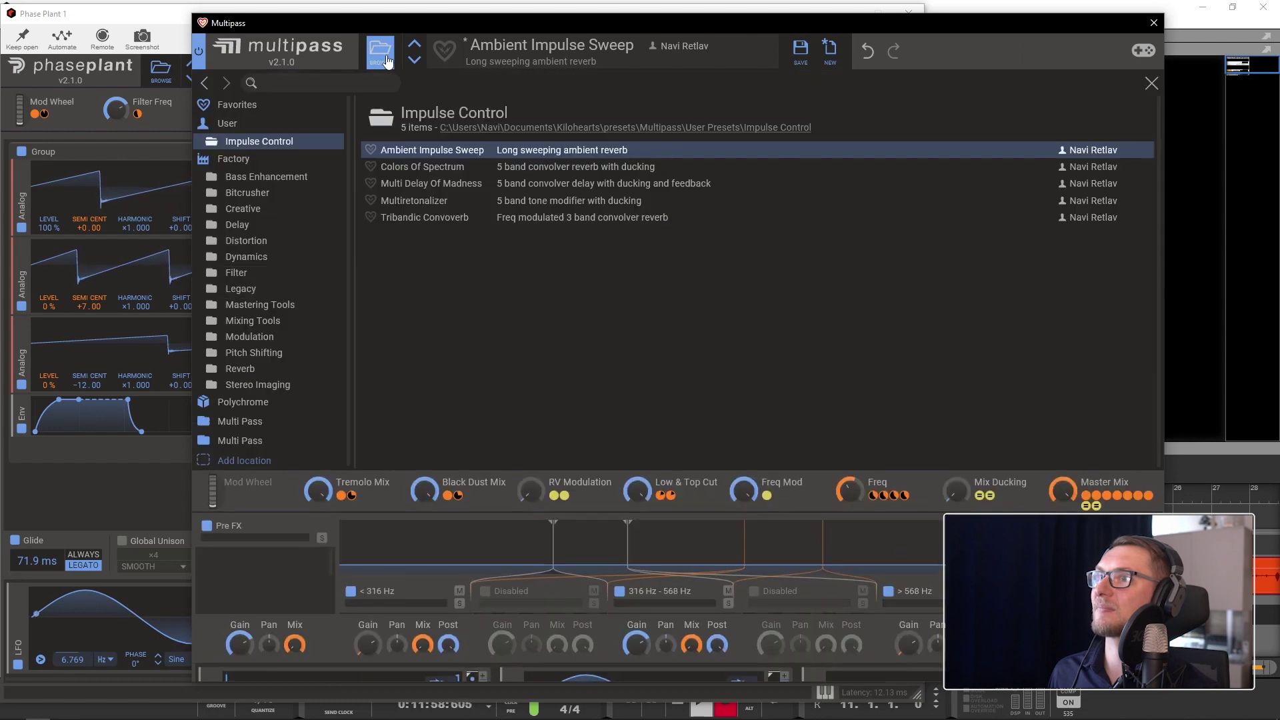
Audition the Colors Of Spectrum and Multi Delay Of Madness Multipass presets.
left_click(428, 168)
left_click(381, 61)
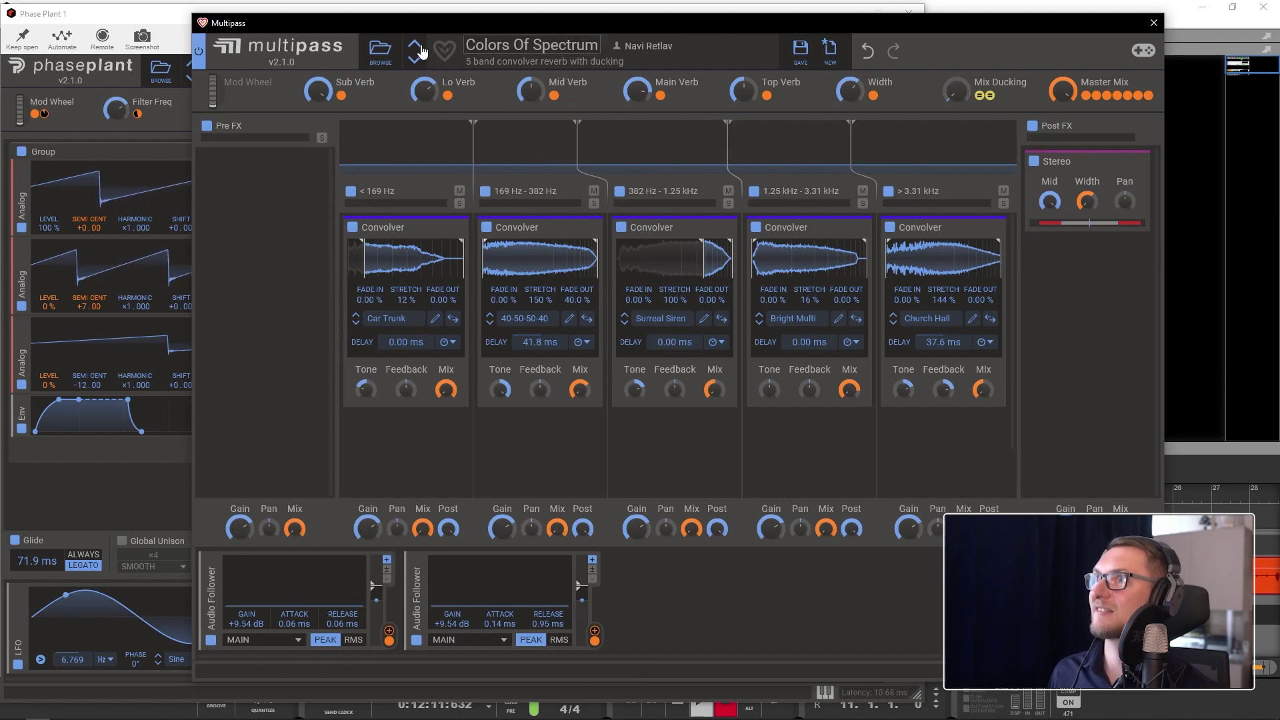
left_click(464, 46)
left_click(417, 183)
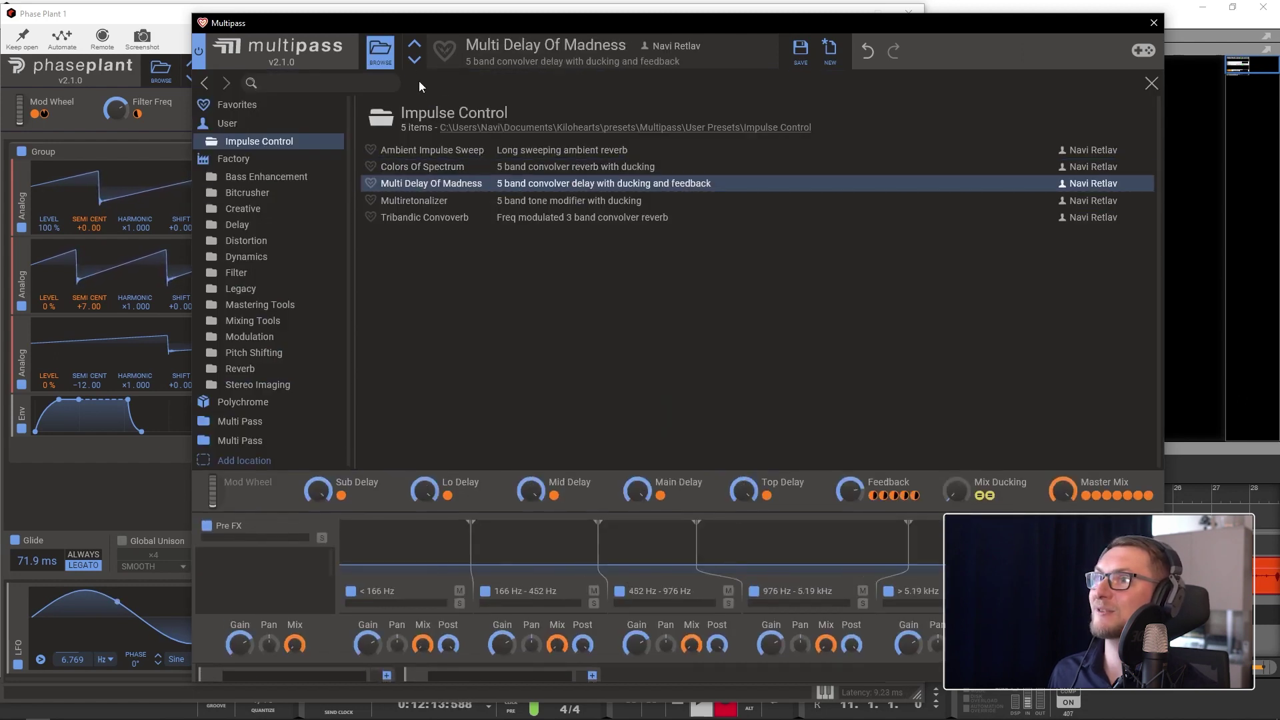
left_click(380, 55)
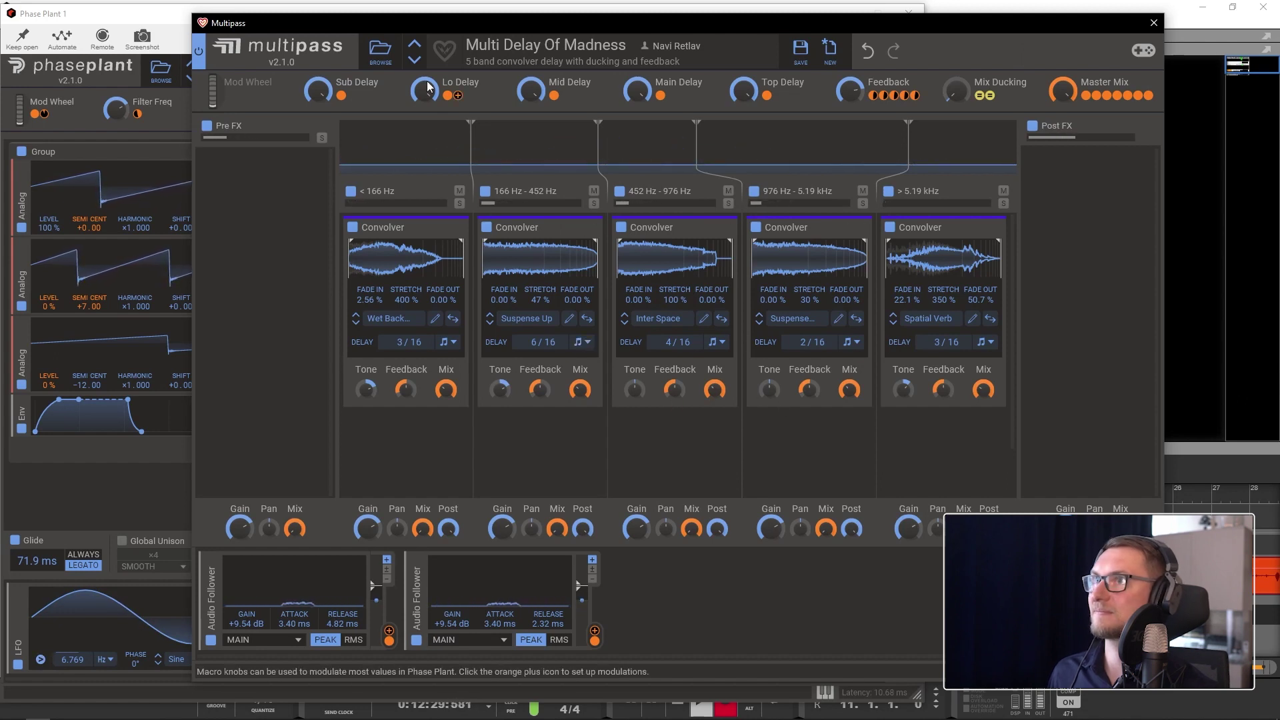
Load the Multiretonalizer preset and bypass the Multipass effect off and back on.
left_click(380, 52)
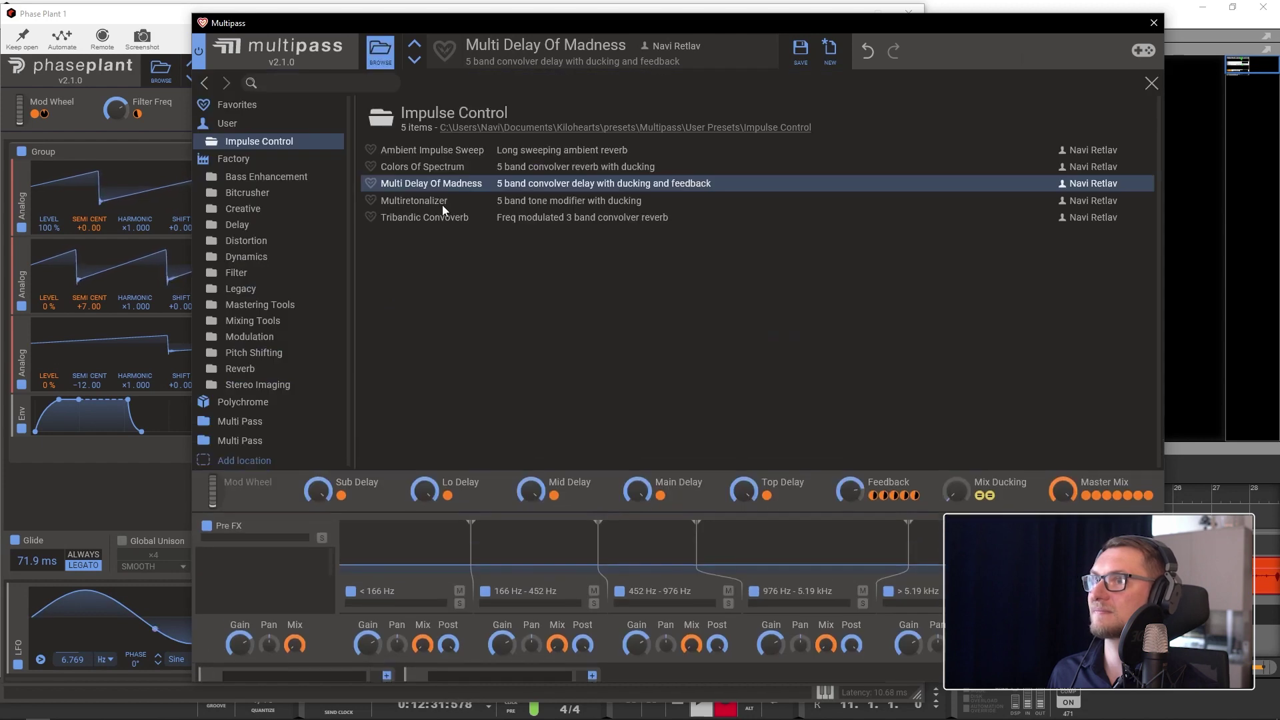
left_click(446, 201)
left_click(380, 53)
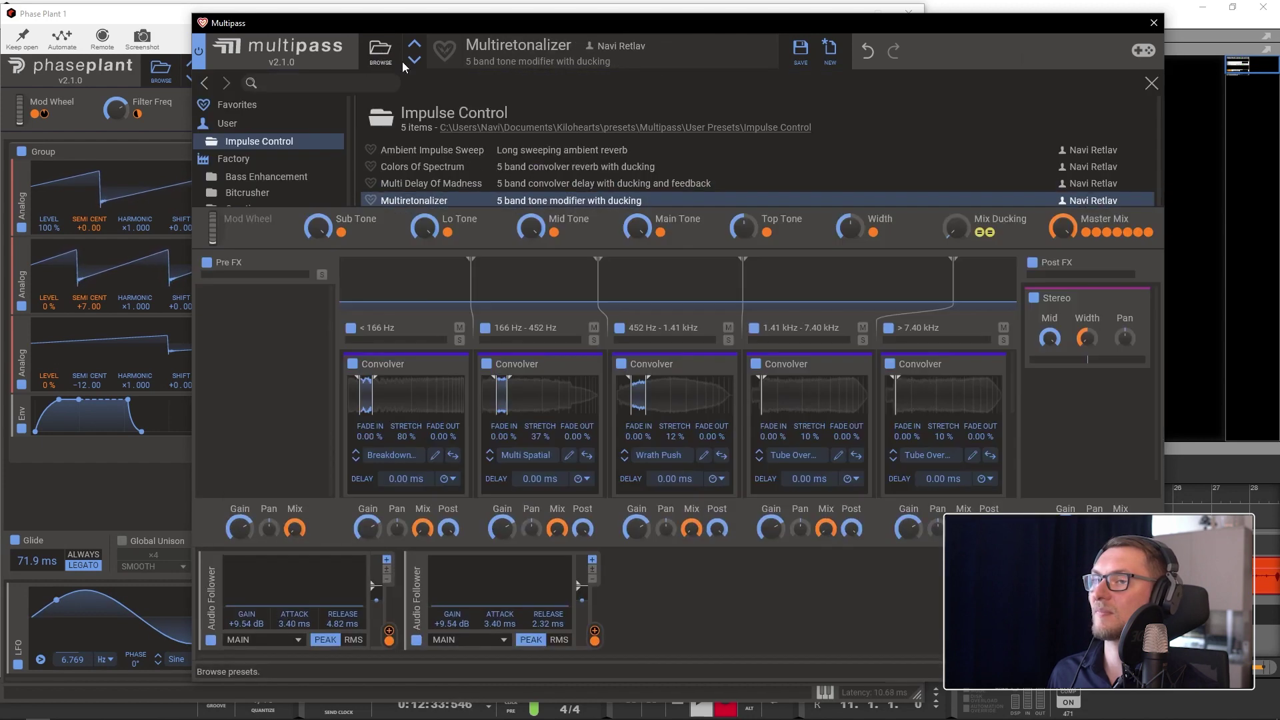
mouse_move(773, 299)
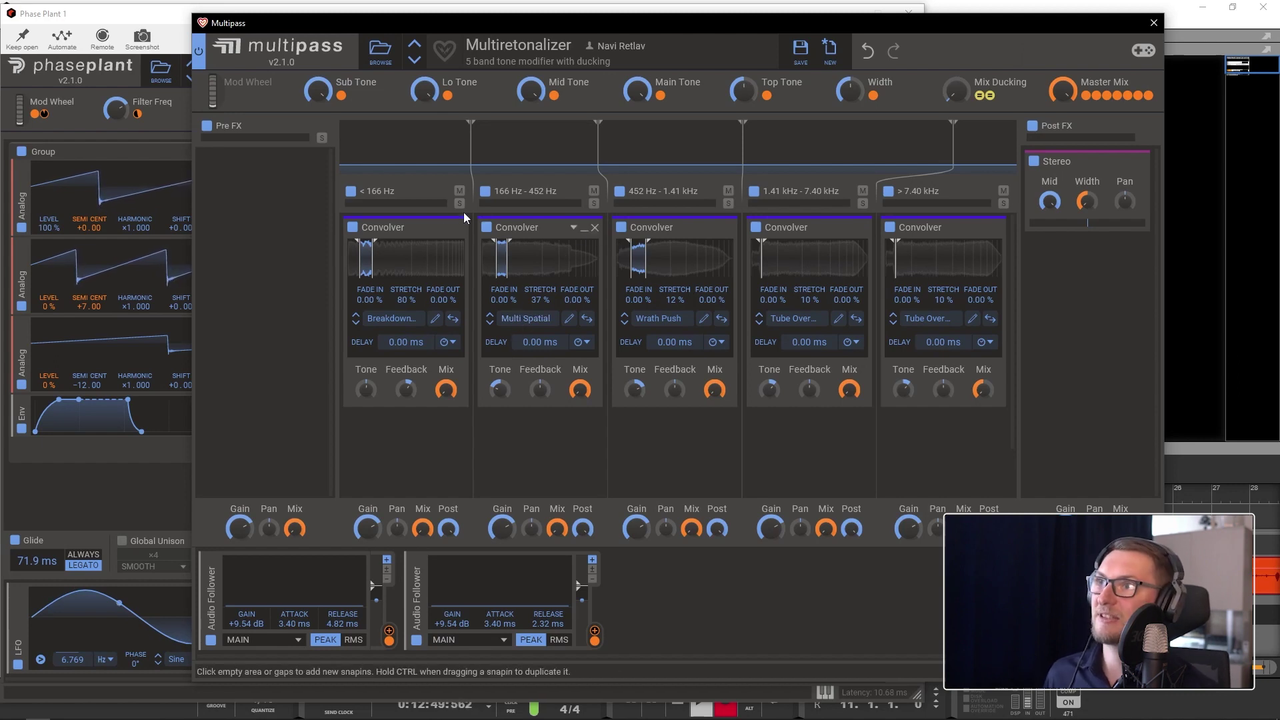
mouse_move(940, 300)
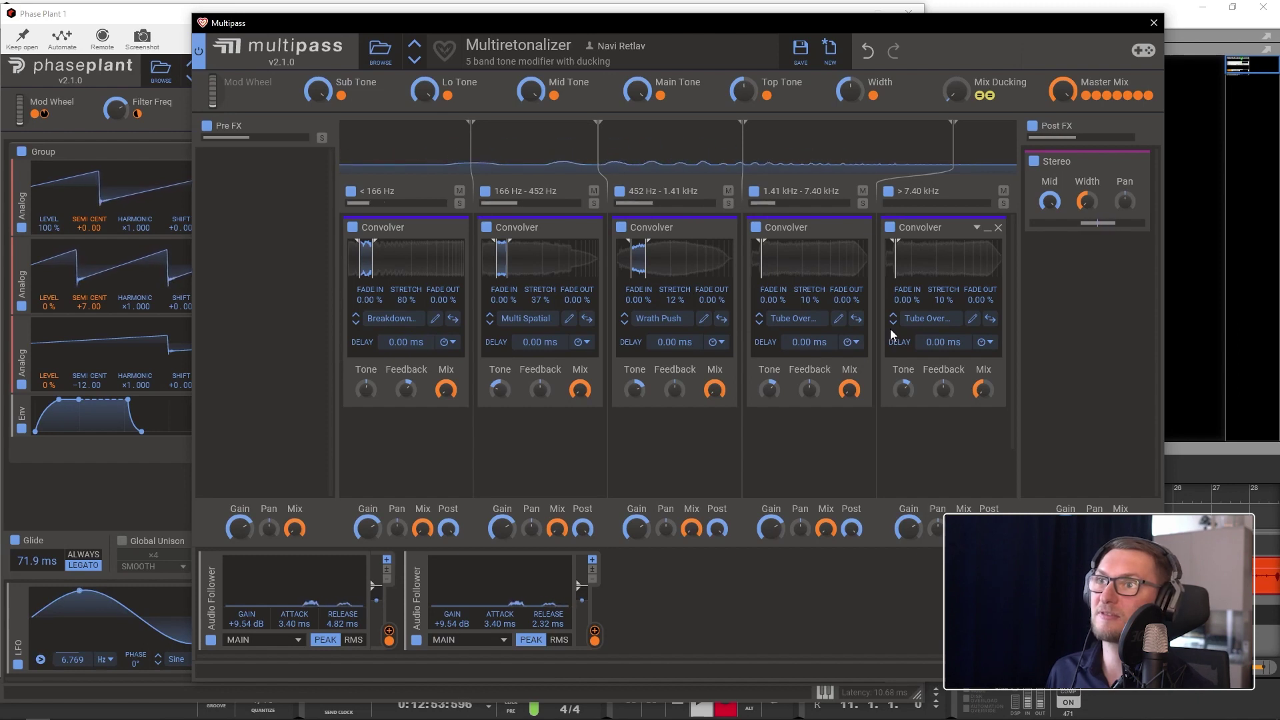
left_click(199, 53)
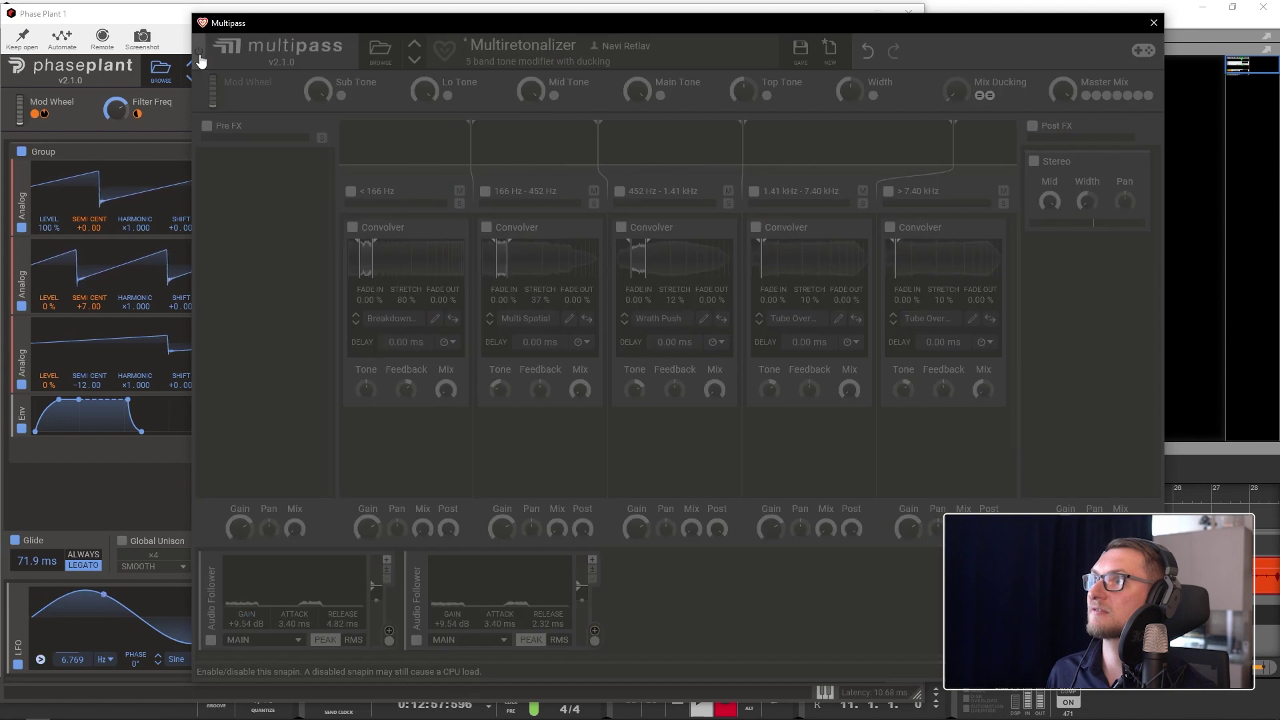
left_click(199, 56)
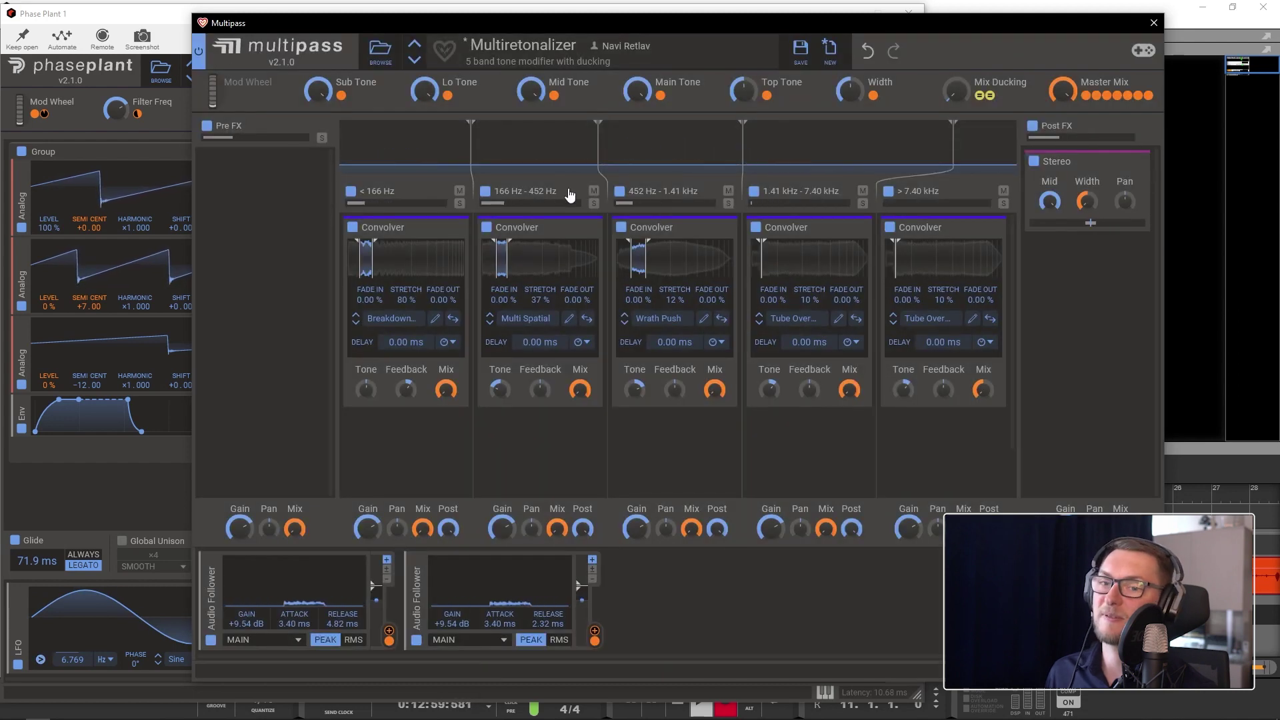
left_click(381, 52)
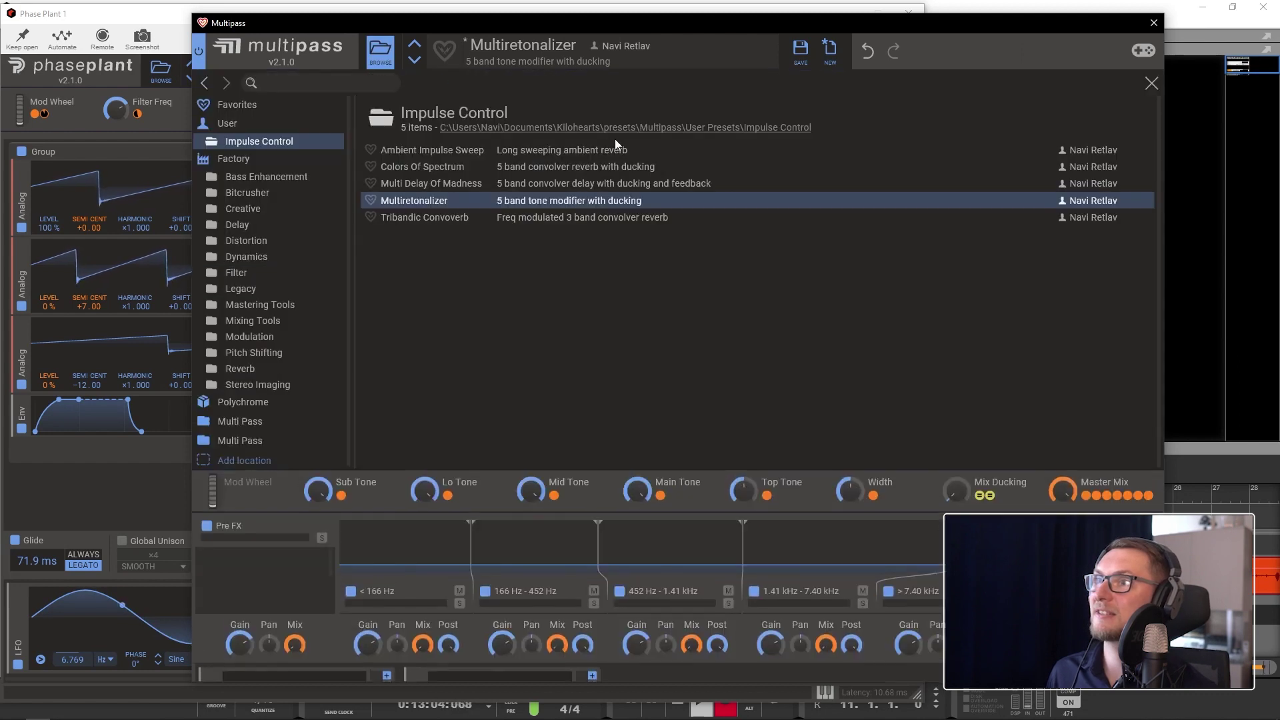
Load Tribandic Convoverb and replace the first convolver's Stop Gate impulse with XL Ambiences' Cross Noise.
left_click(427, 218)
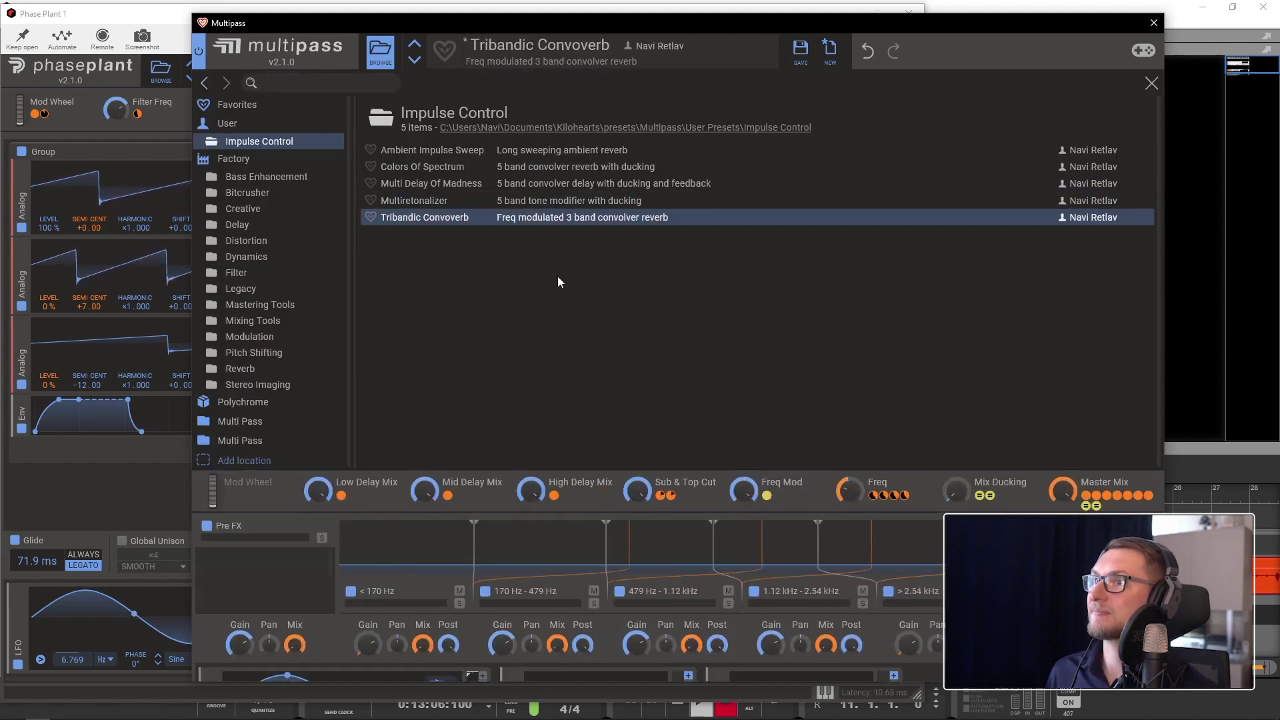
left_click(377, 53)
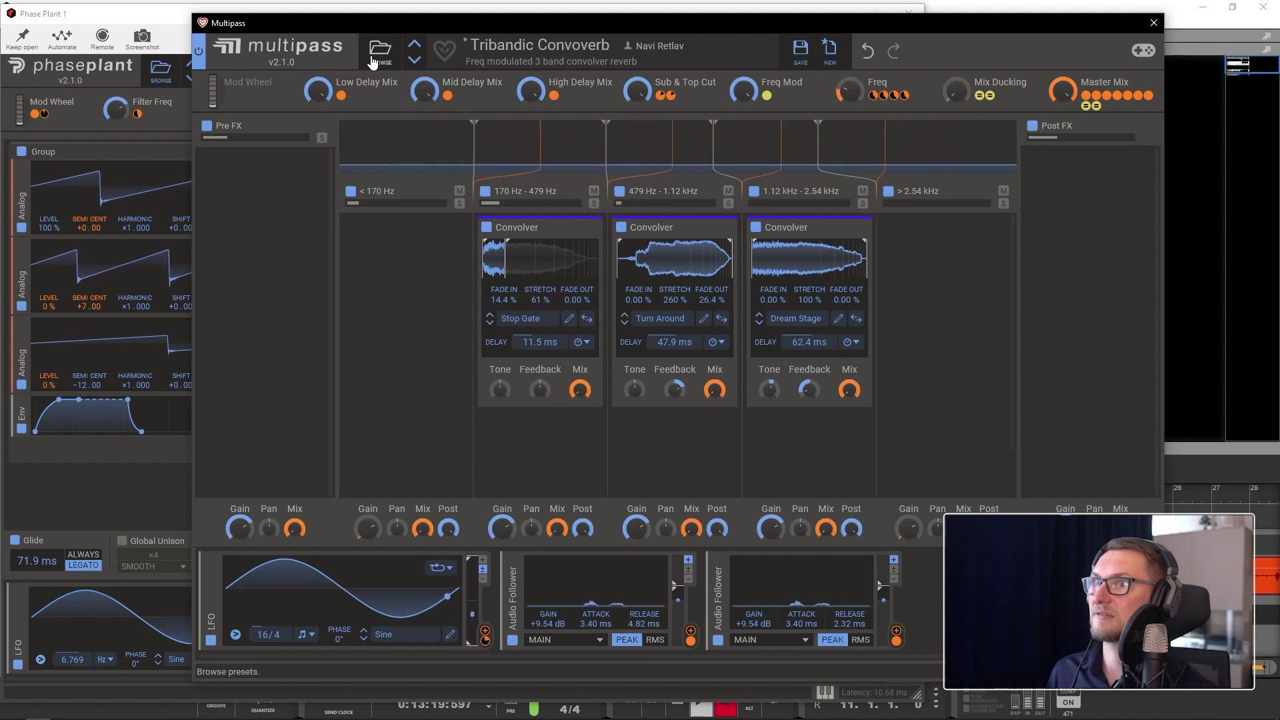
mouse_move(540, 320)
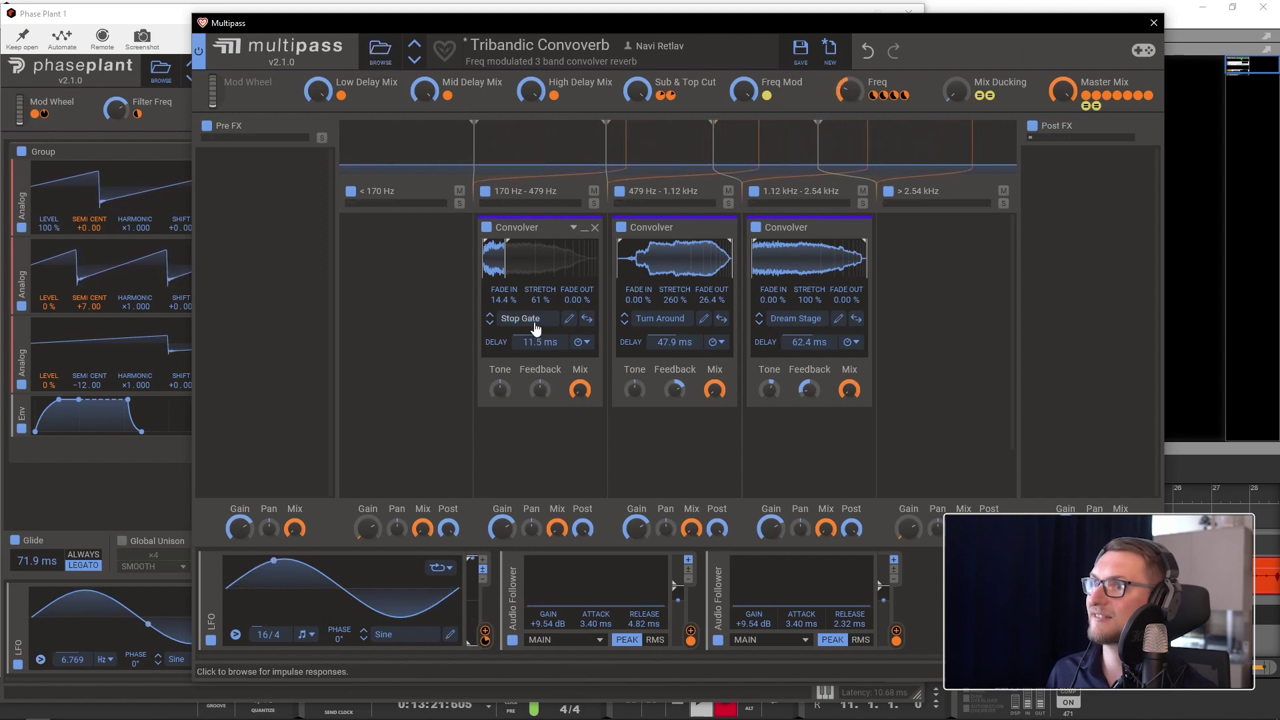
left_click(520, 320)
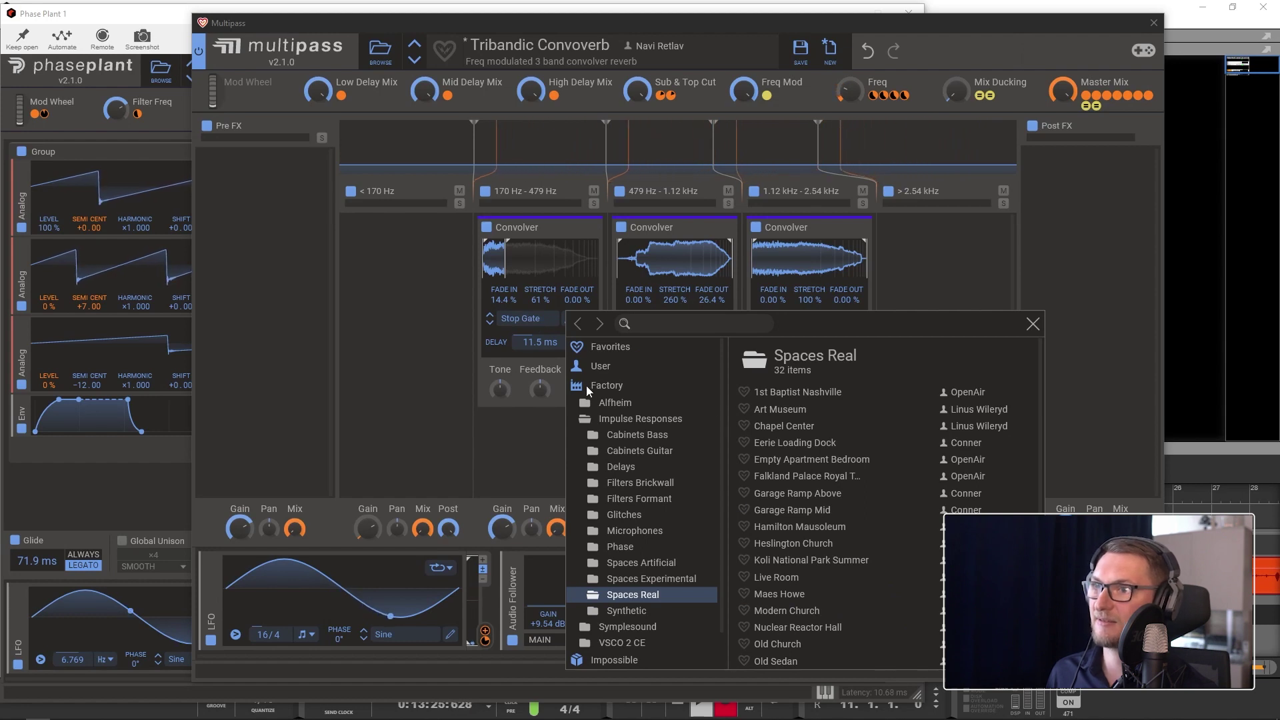
left_click(600, 366)
left_click(679, 386)
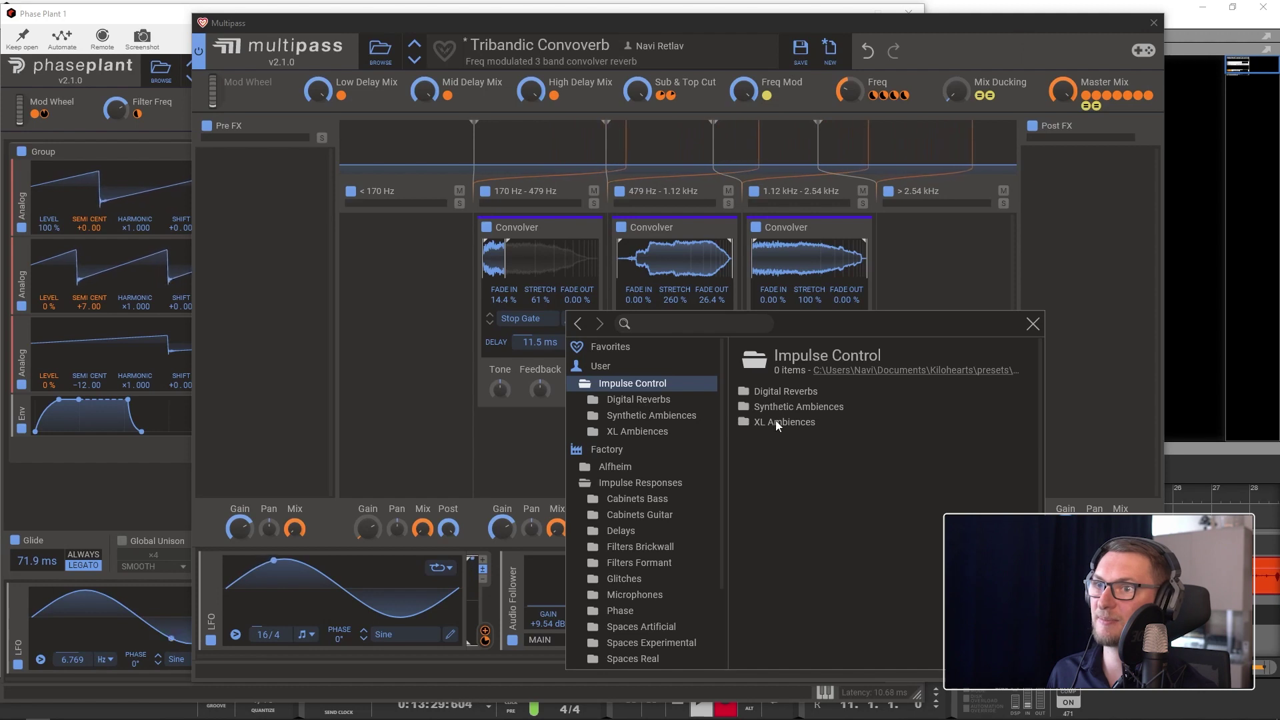
left_click(644, 431)
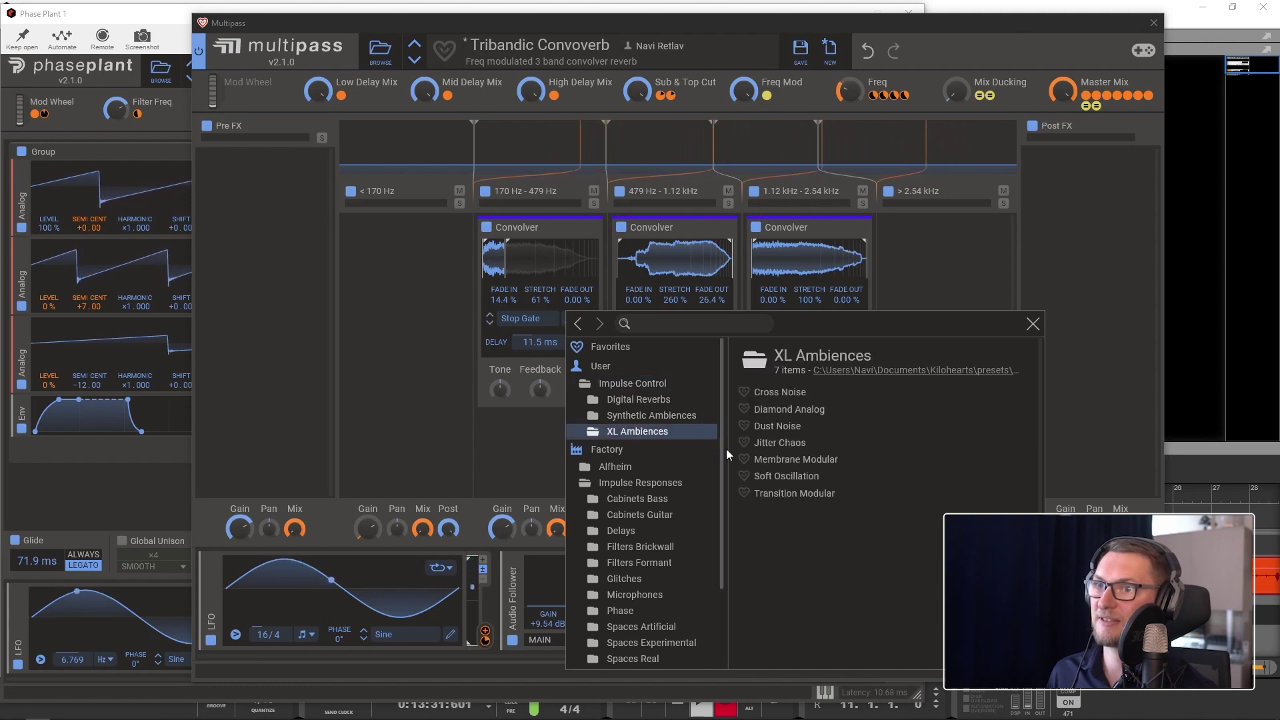
left_click(767, 395)
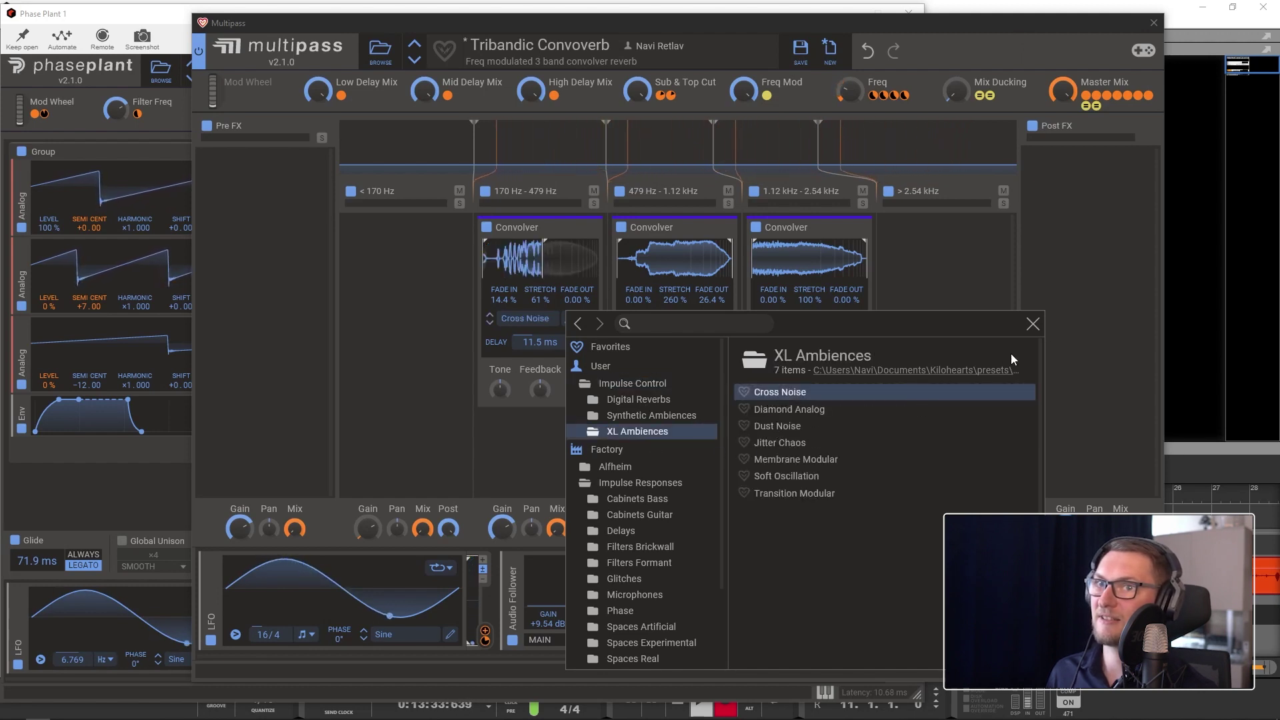
left_click(1033, 327)
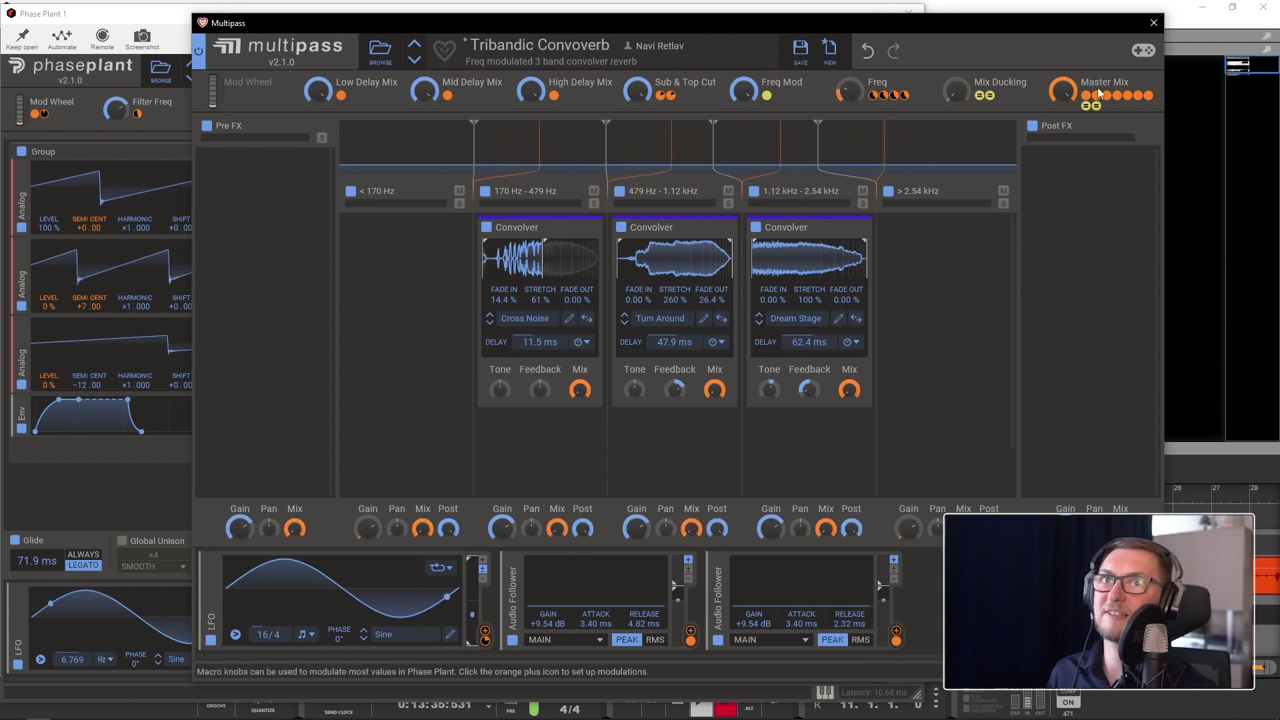
Close Multipass and load the Grand Impulse patch from User > Impulse Control > Patches.
left_click(1152, 24)
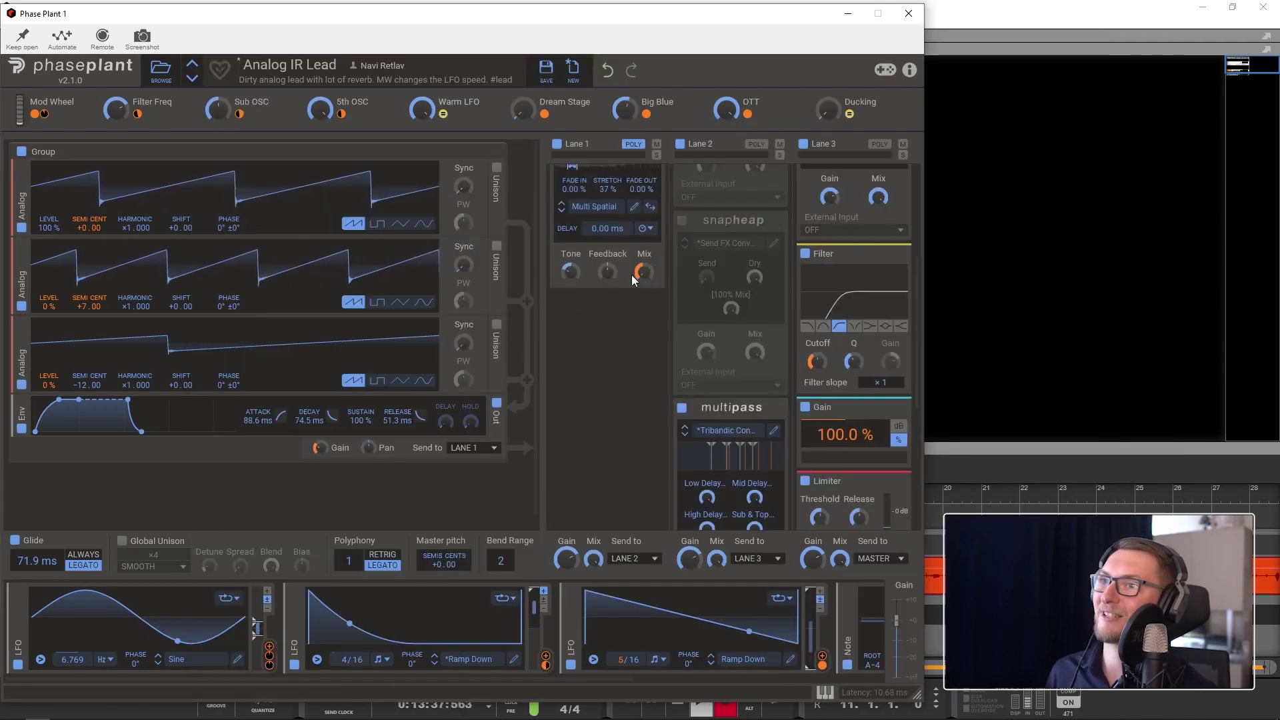
left_click(160, 71)
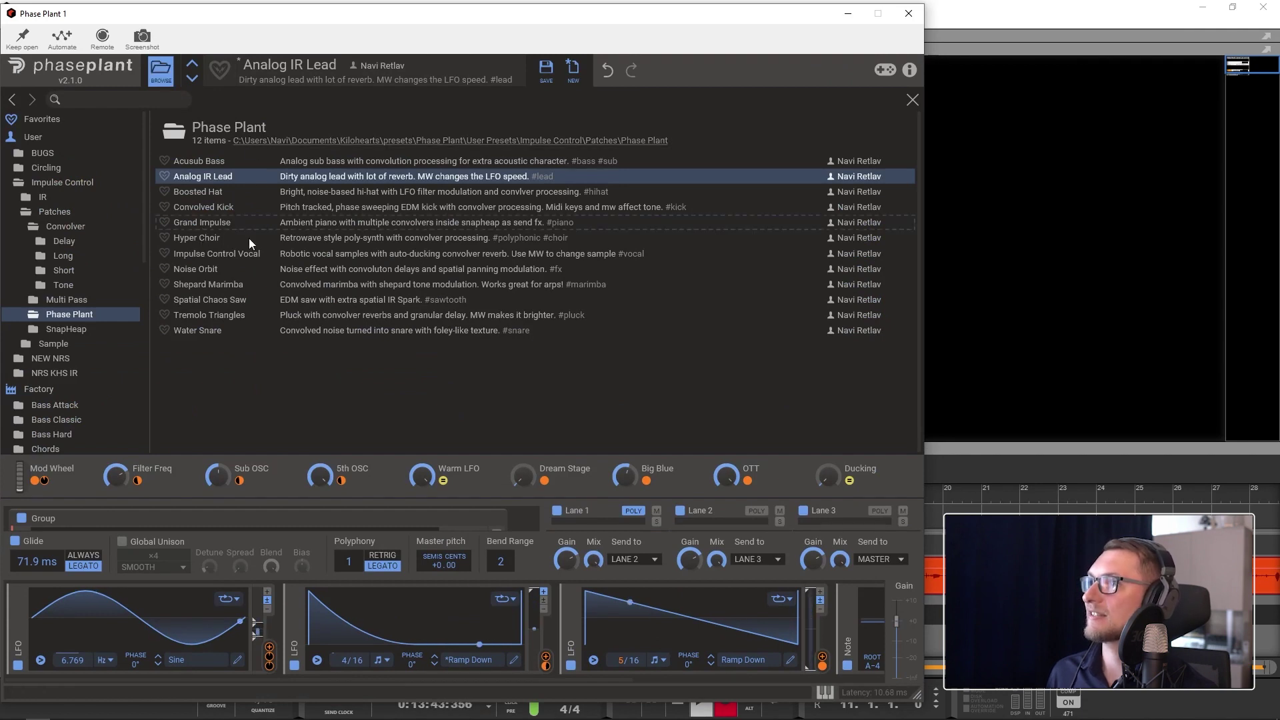
left_click(275, 222)
left_click(158, 72)
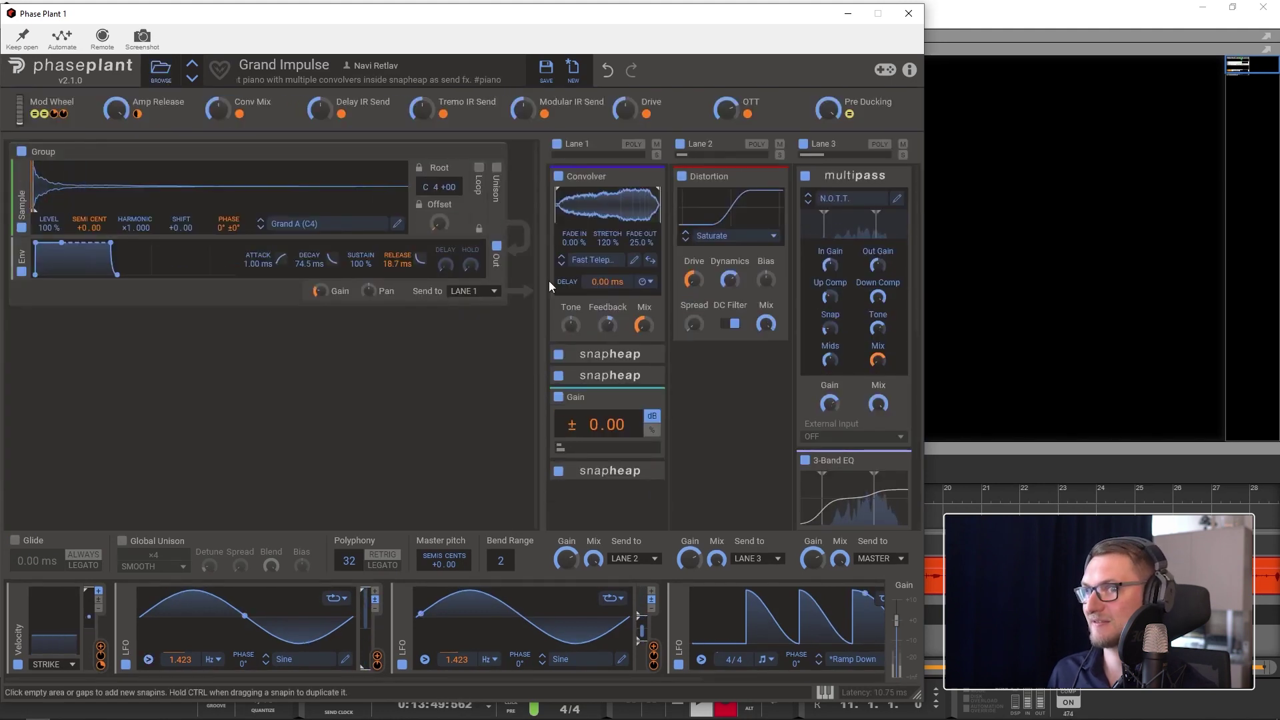
left_click(558, 144)
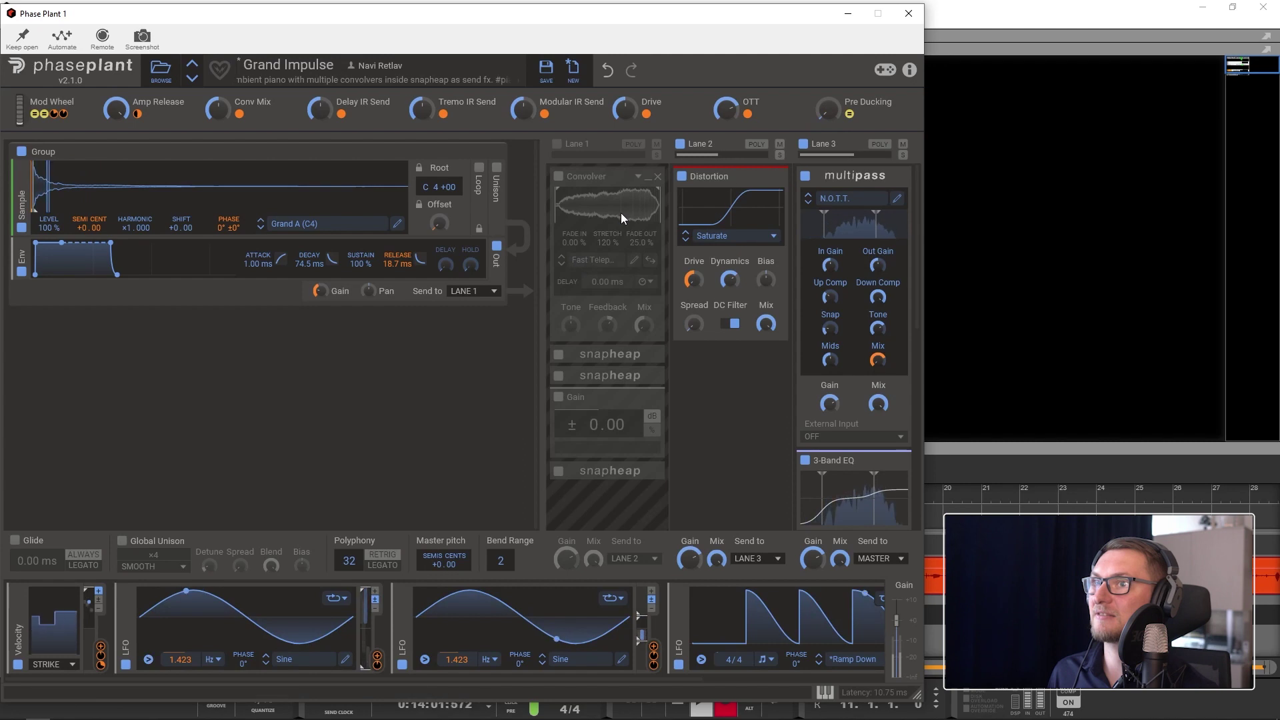
left_click(557, 145)
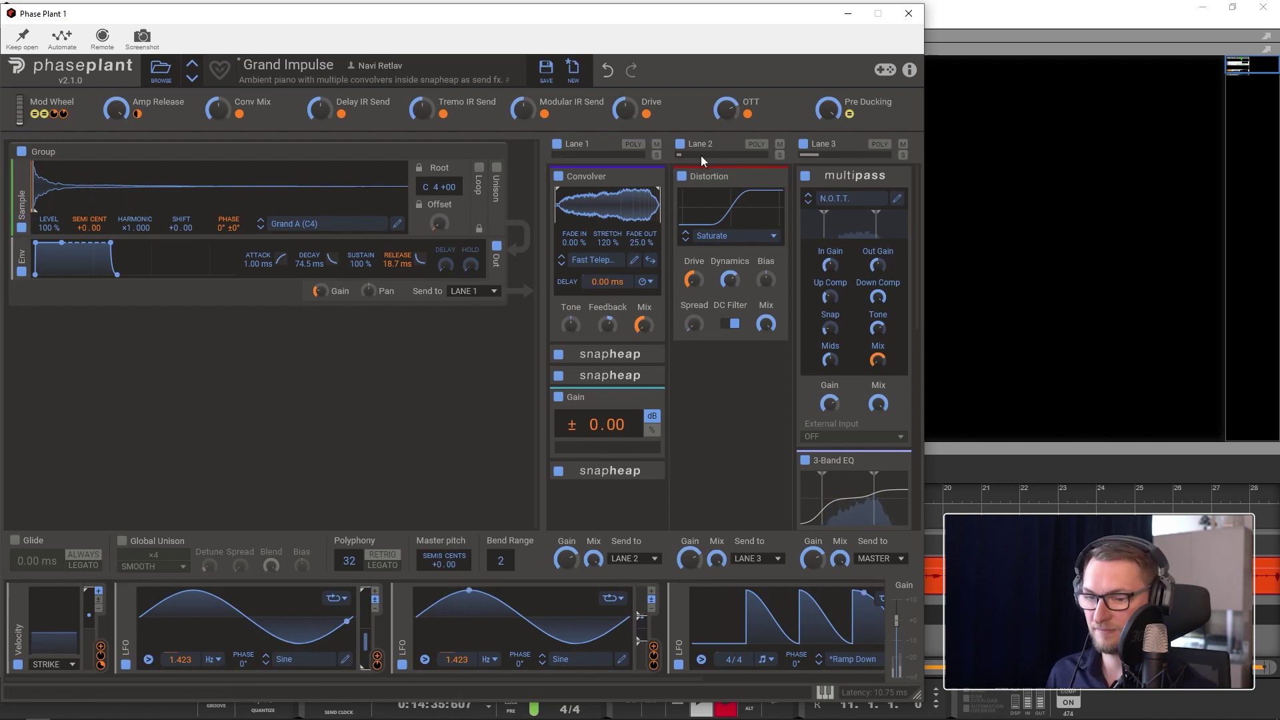
mouse_move(715, 176)
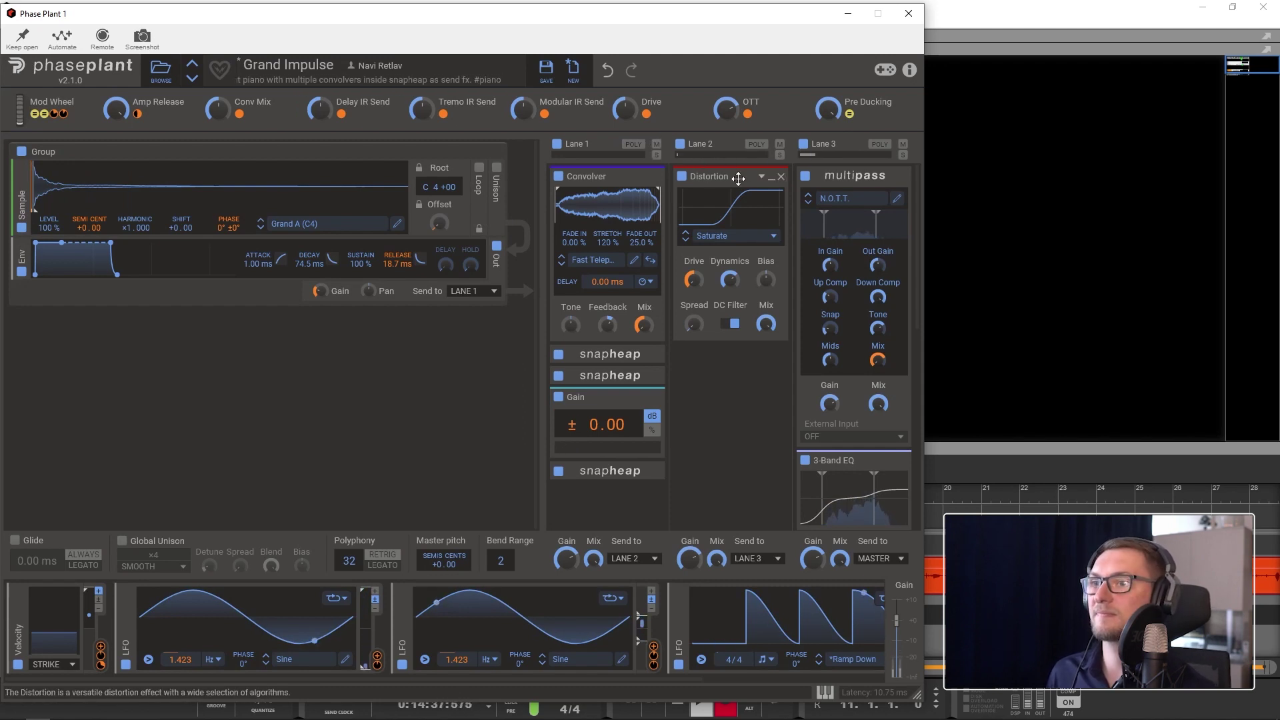
left_click_drag(738, 177, 717, 231)
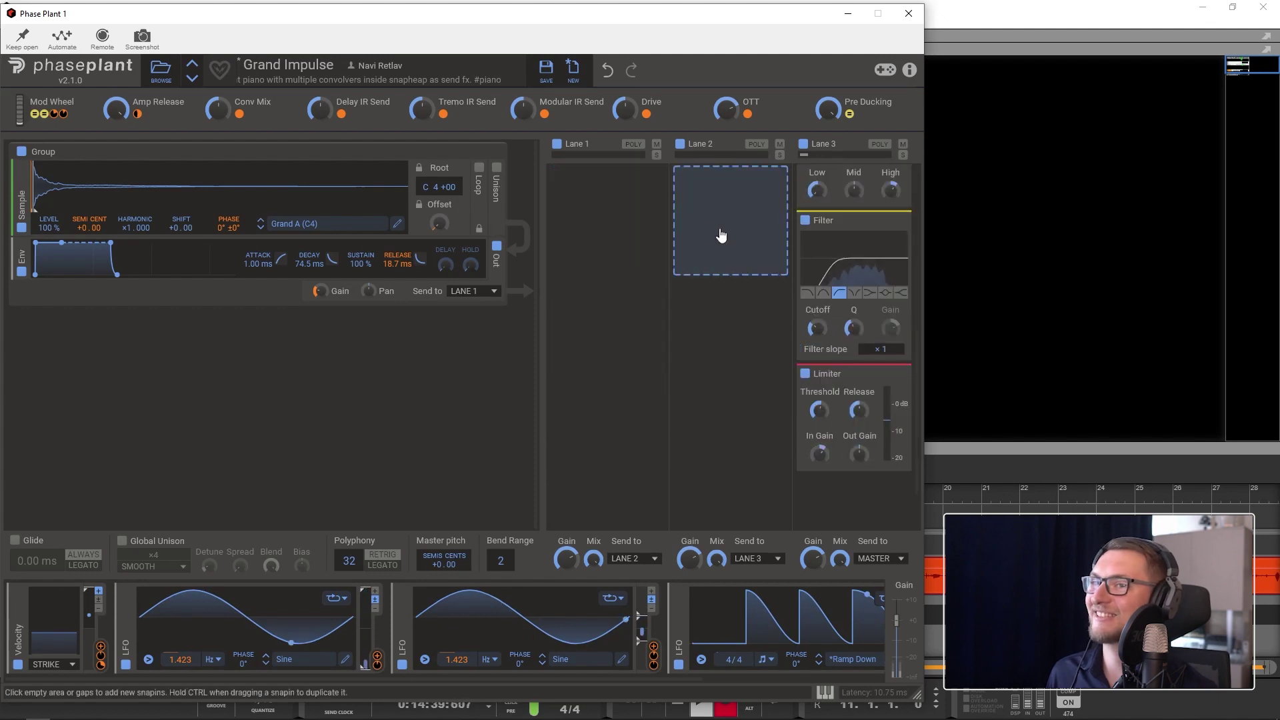
scroll(718, 231, "up", 3)
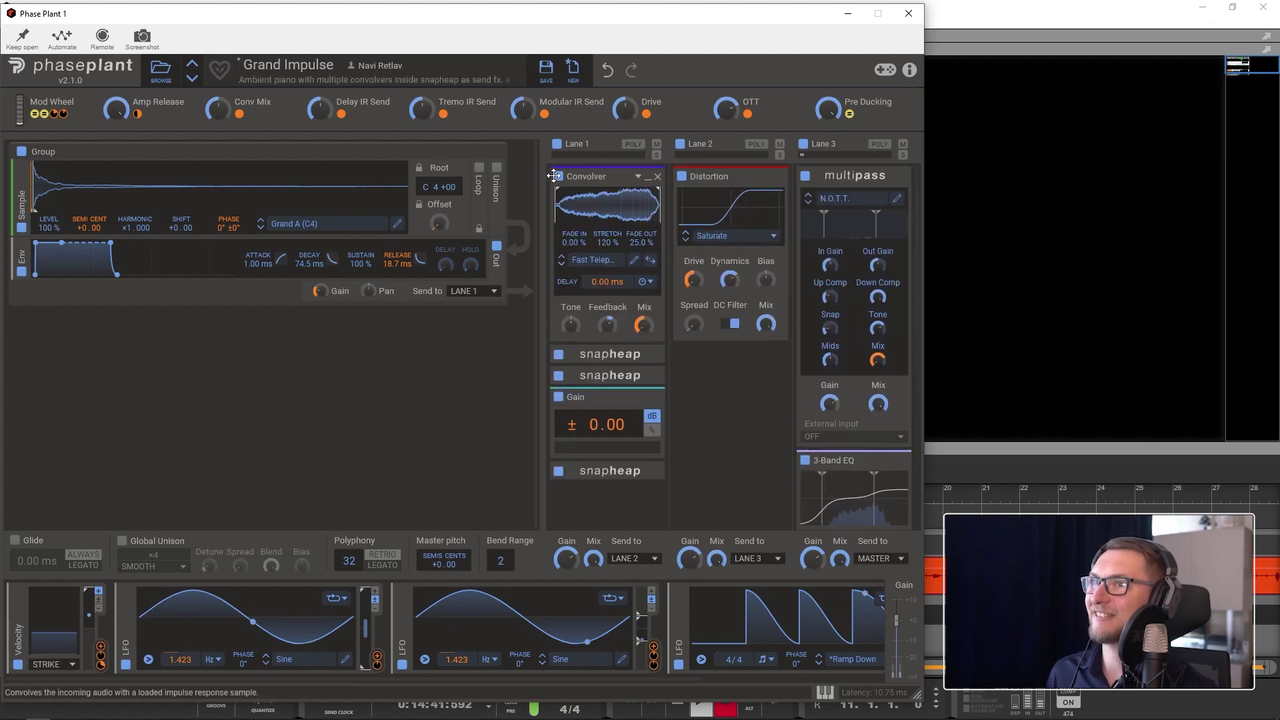
Turn off Lane 1's Convolver and its two snapheap effects.
left_click(558, 353)
left_click(558, 375)
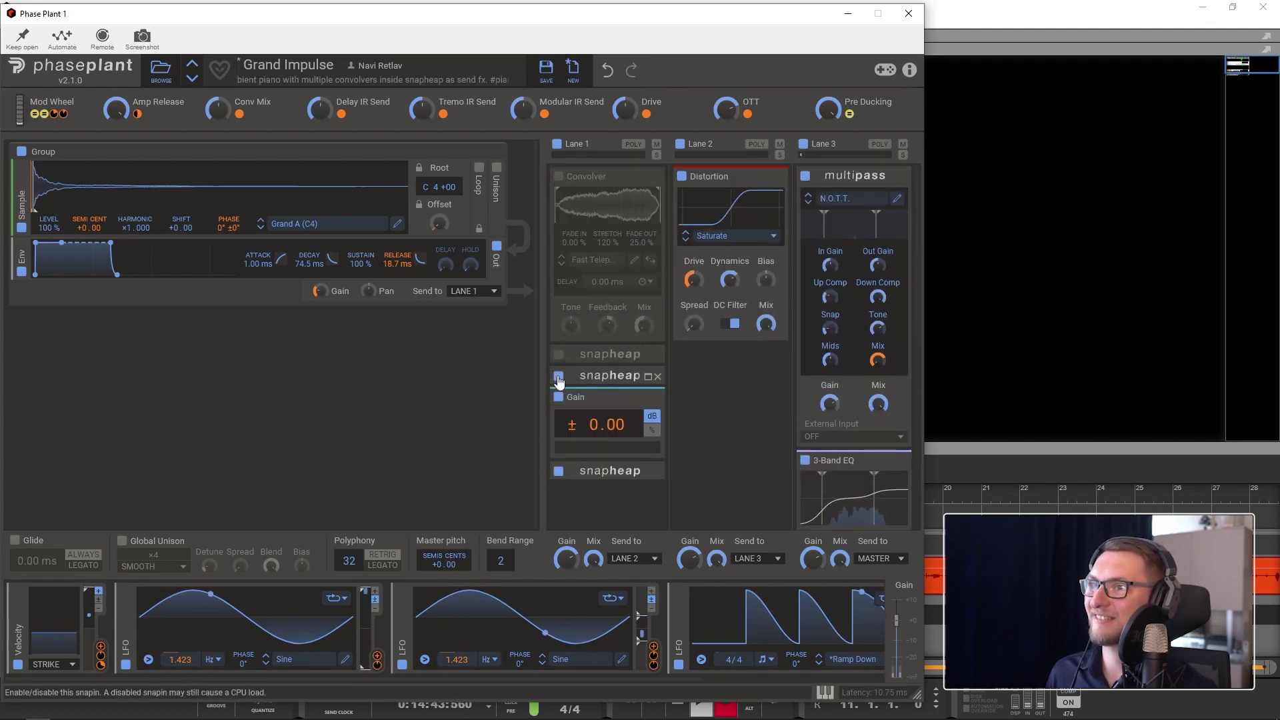
left_click(559, 470)
scroll(608, 334, "down", 2)
scroll(601, 309, "down", 1)
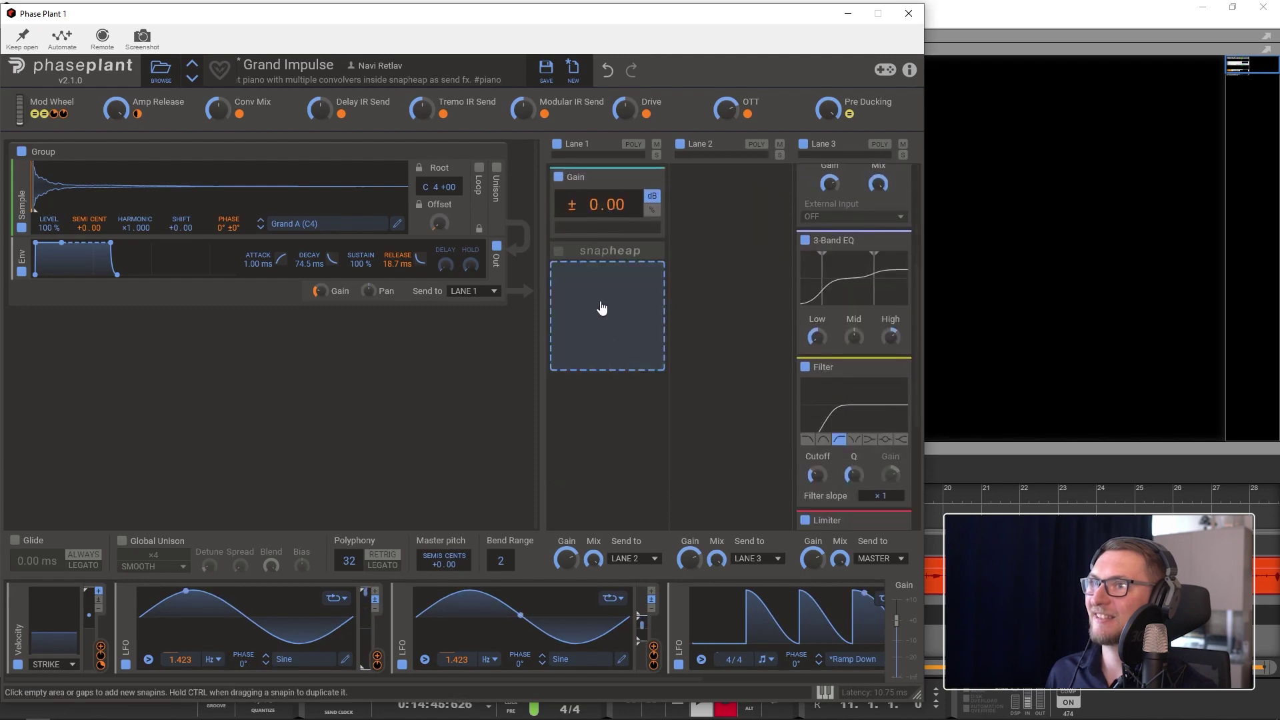
Add a Snap Heap to Lane 1 with User > Impulse Control > Send FX Convolver loaded, editor open.
left_click(600, 309)
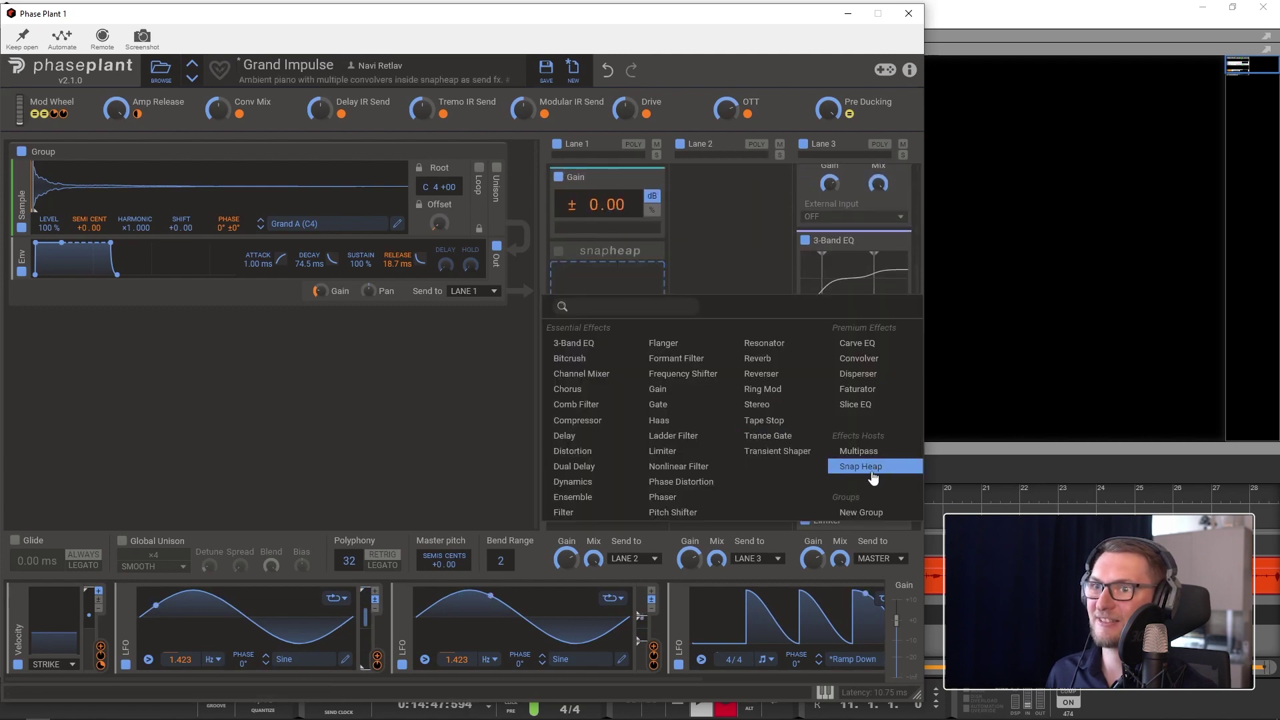
left_click(872, 468)
left_click(600, 295)
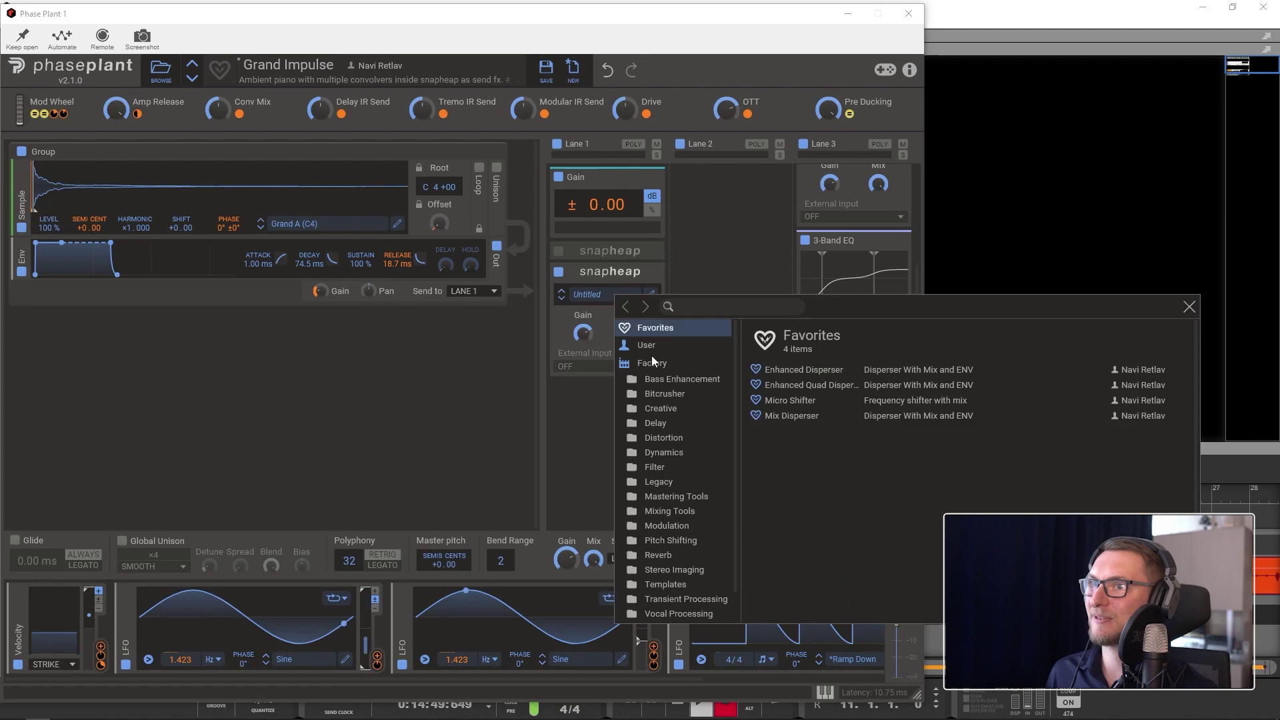
left_click(644, 342)
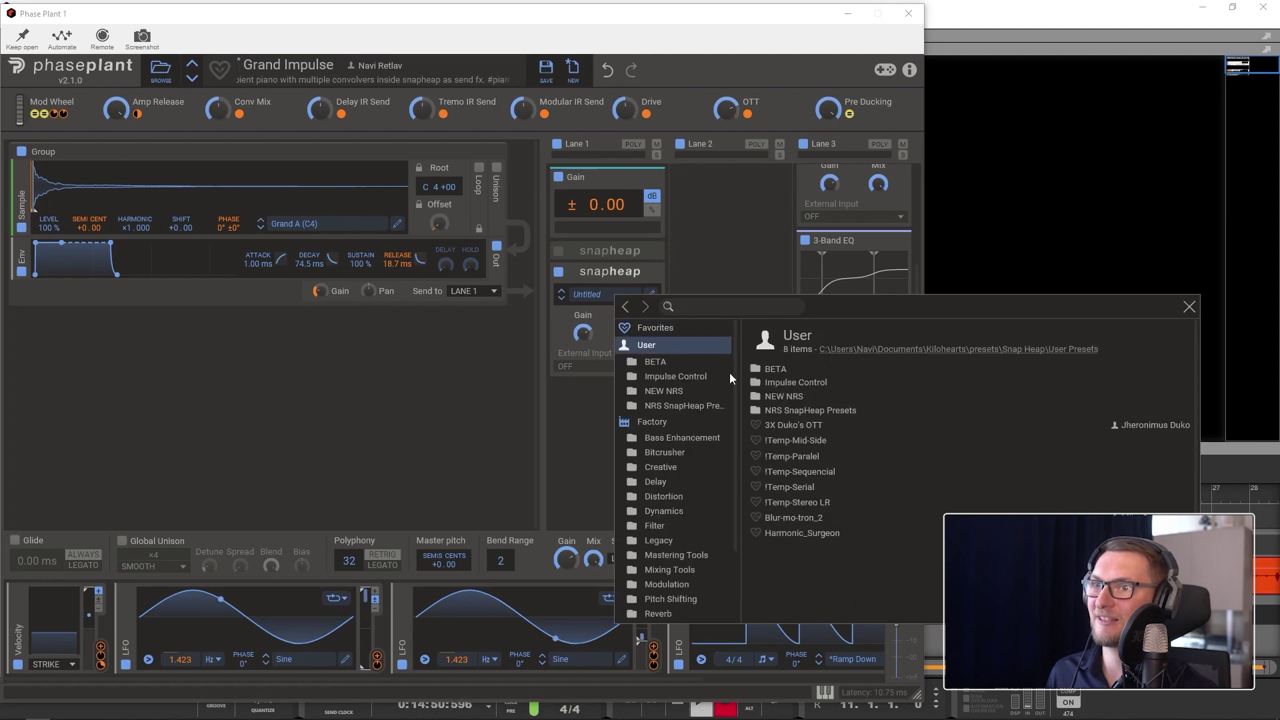
left_click(782, 382)
left_click(786, 418)
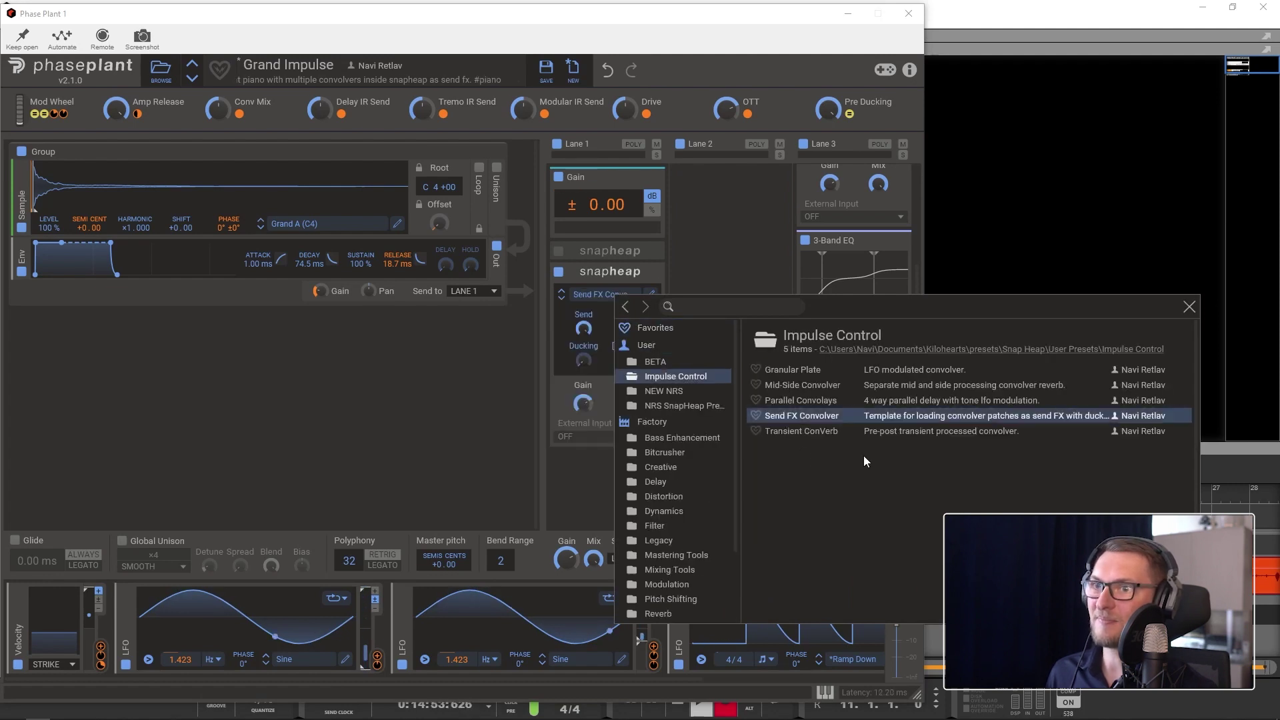
left_click(1190, 306)
mouse_move(619, 407)
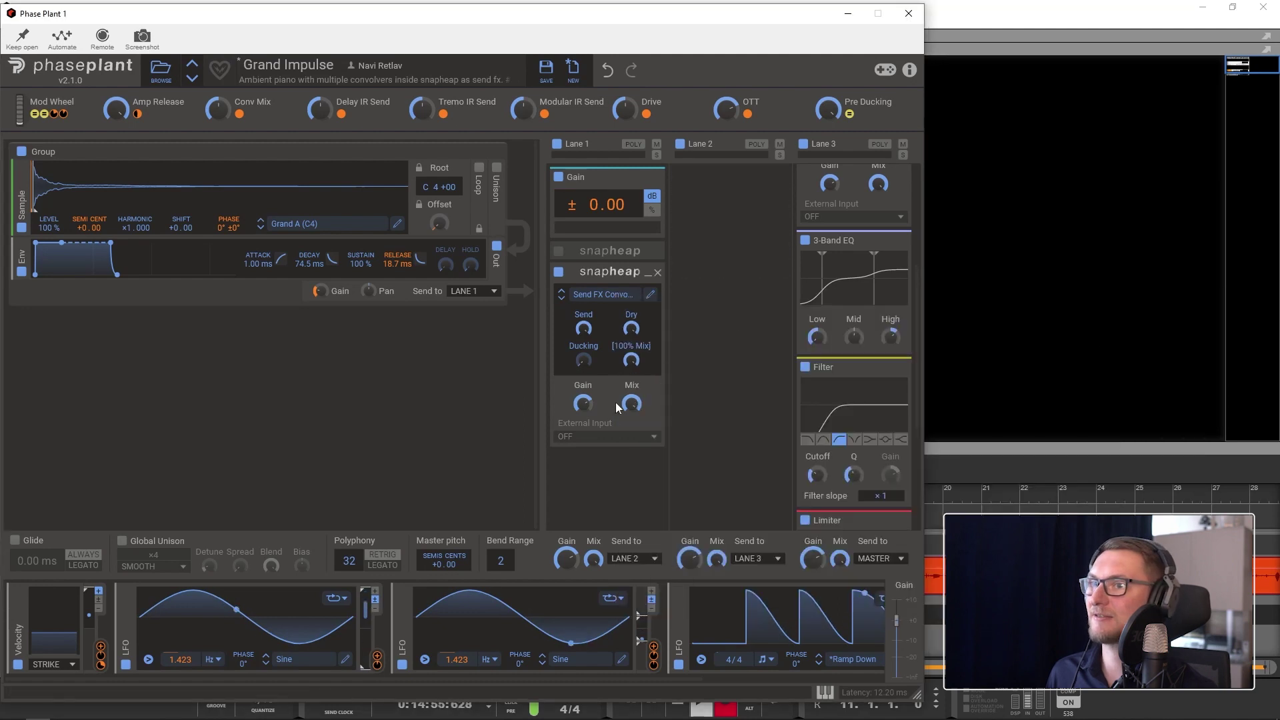
left_click(627, 296)
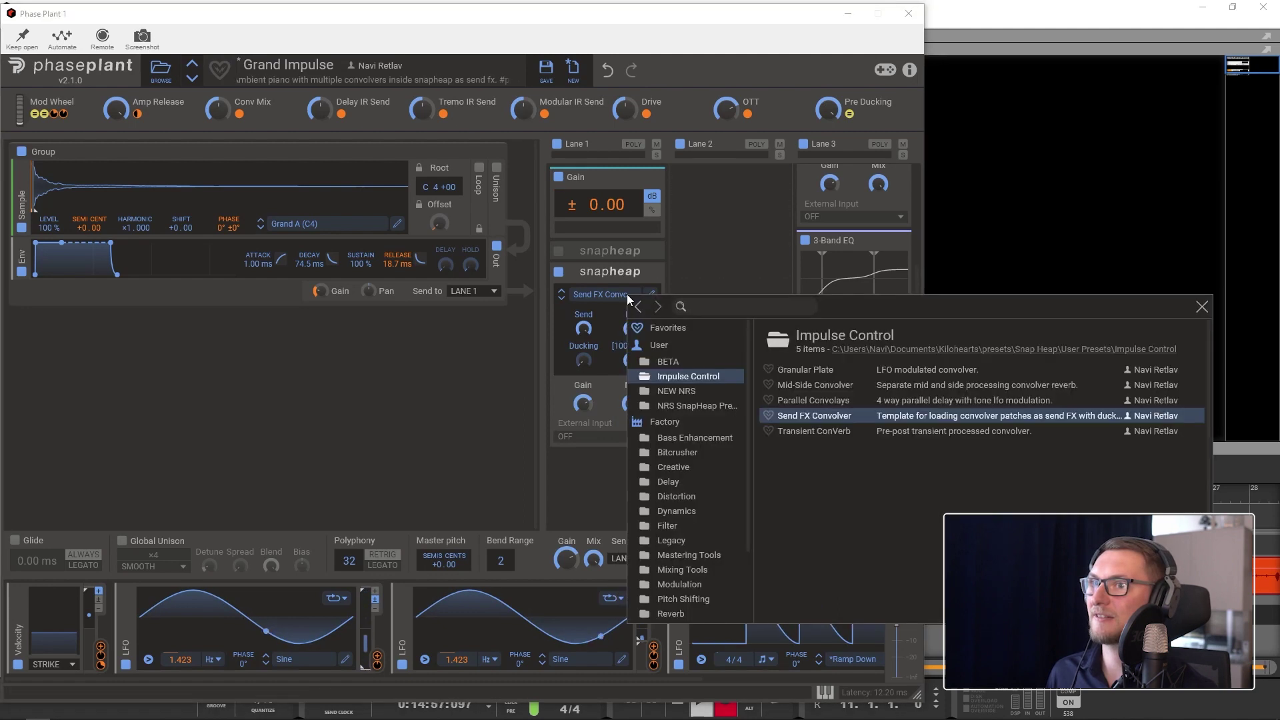
left_click(677, 284)
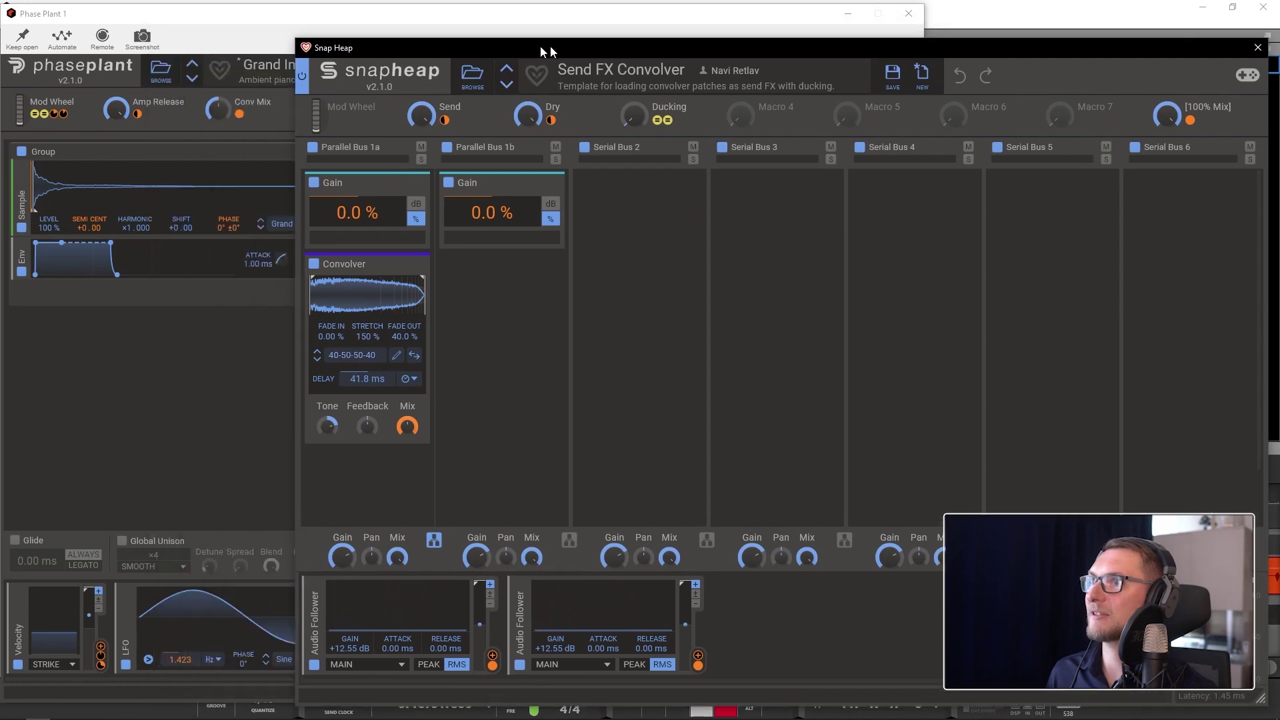
Drop the XL Ambiences .flac impulse onto the convolver, reset Stretch to 100%, and move the window aside.
left_click_drag(599, 310, 599, 311)
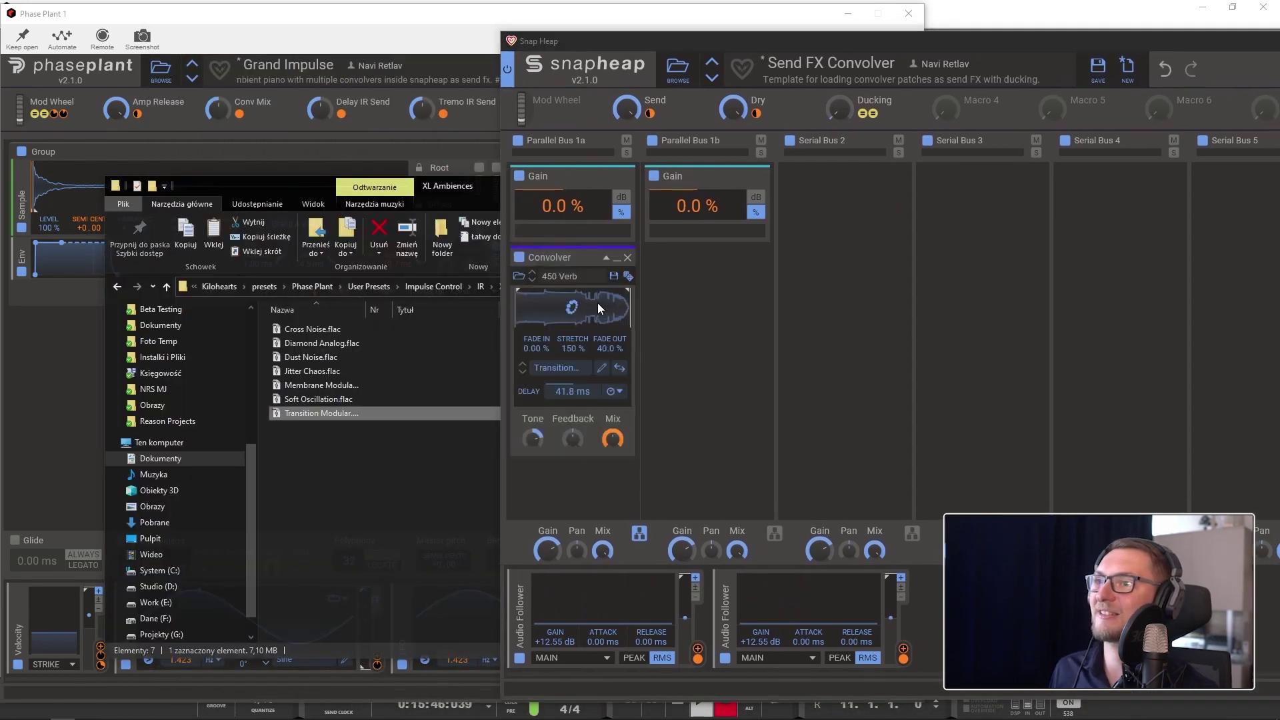
double_click(570, 350)
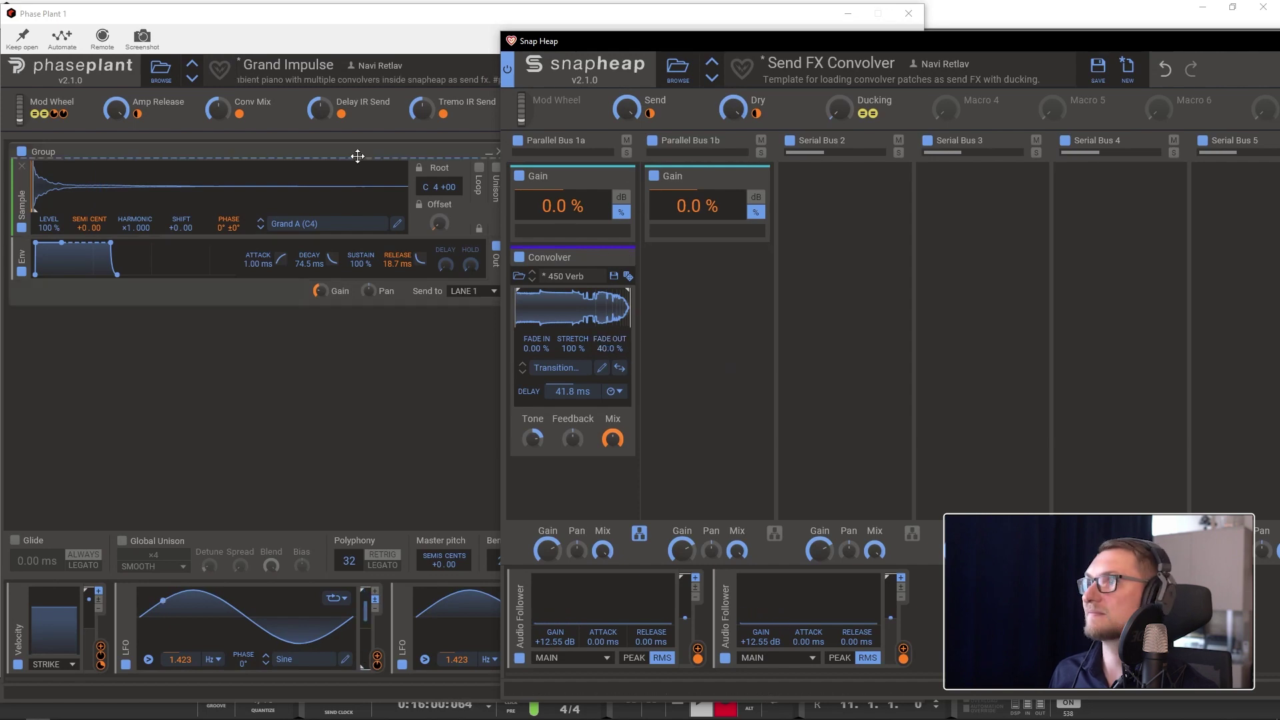
left_click_drag(671, 42, 177, 489)
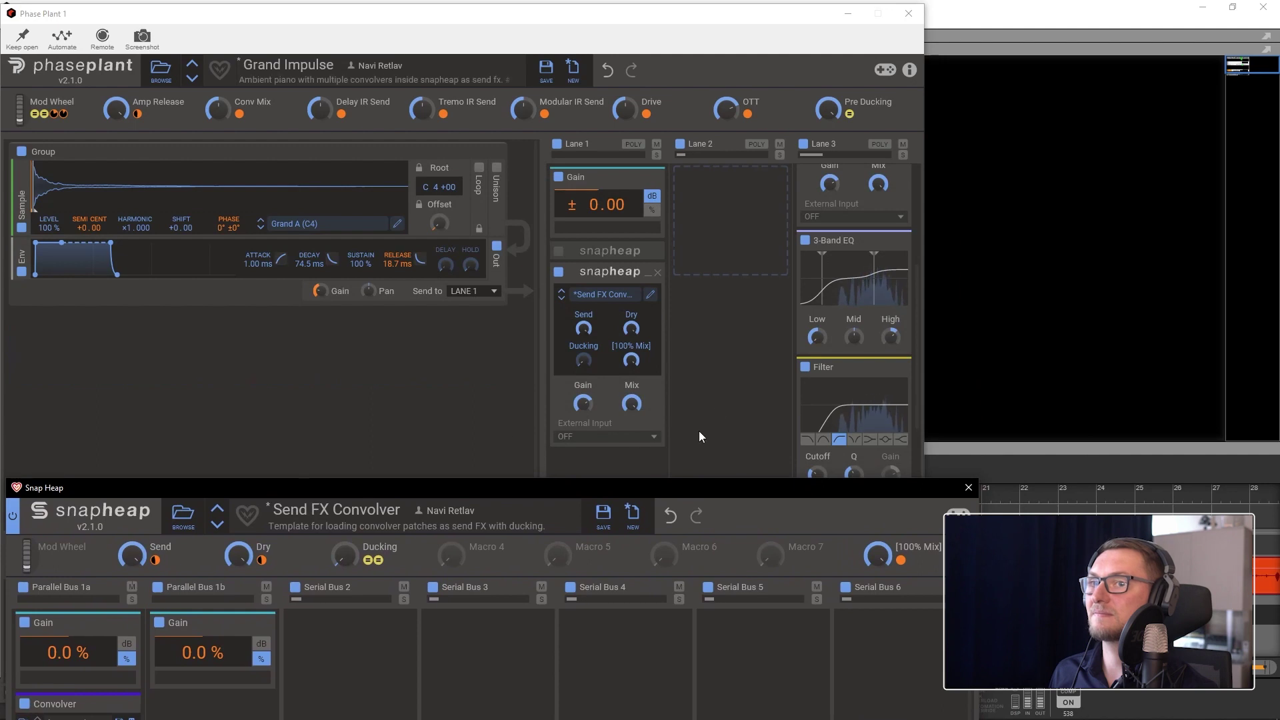
scroll(680, 380, "down", 3)
Bring Snap Heap back, cut the 450 Verb delay from 41.8 to 8.56 ms, start renaming it.
left_click(627, 268)
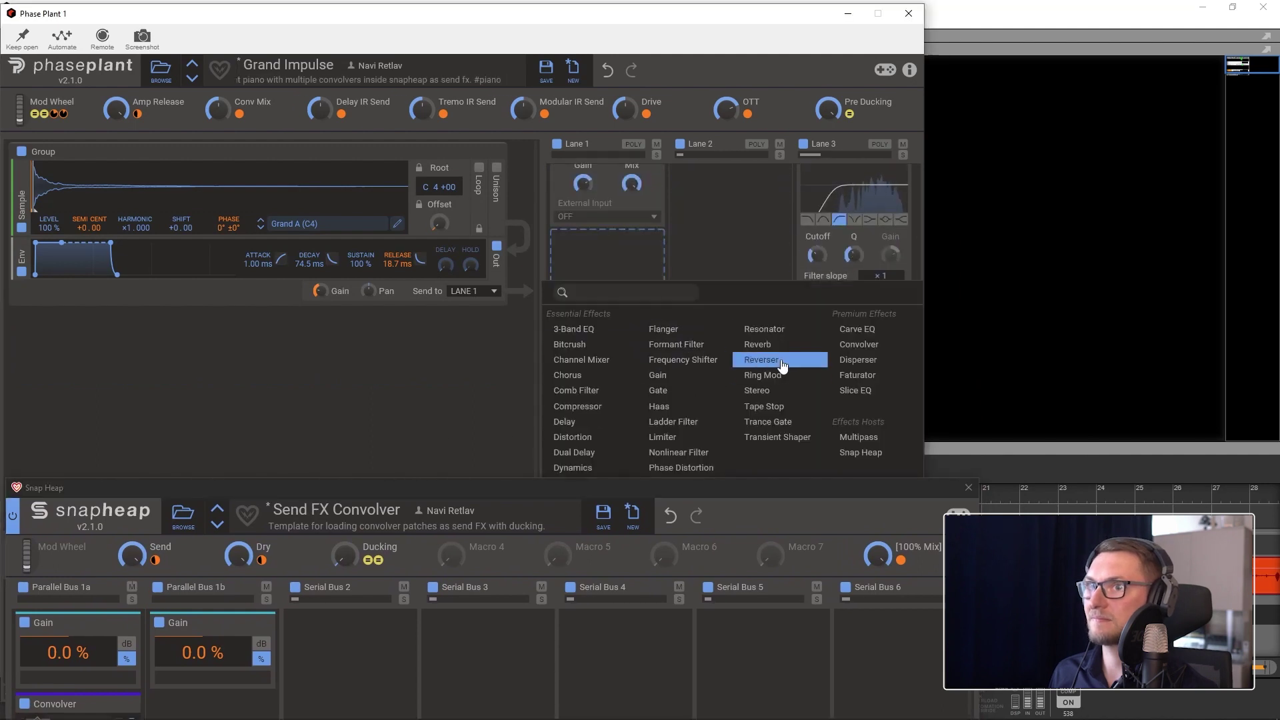
left_click_drag(441, 488, 724, 127)
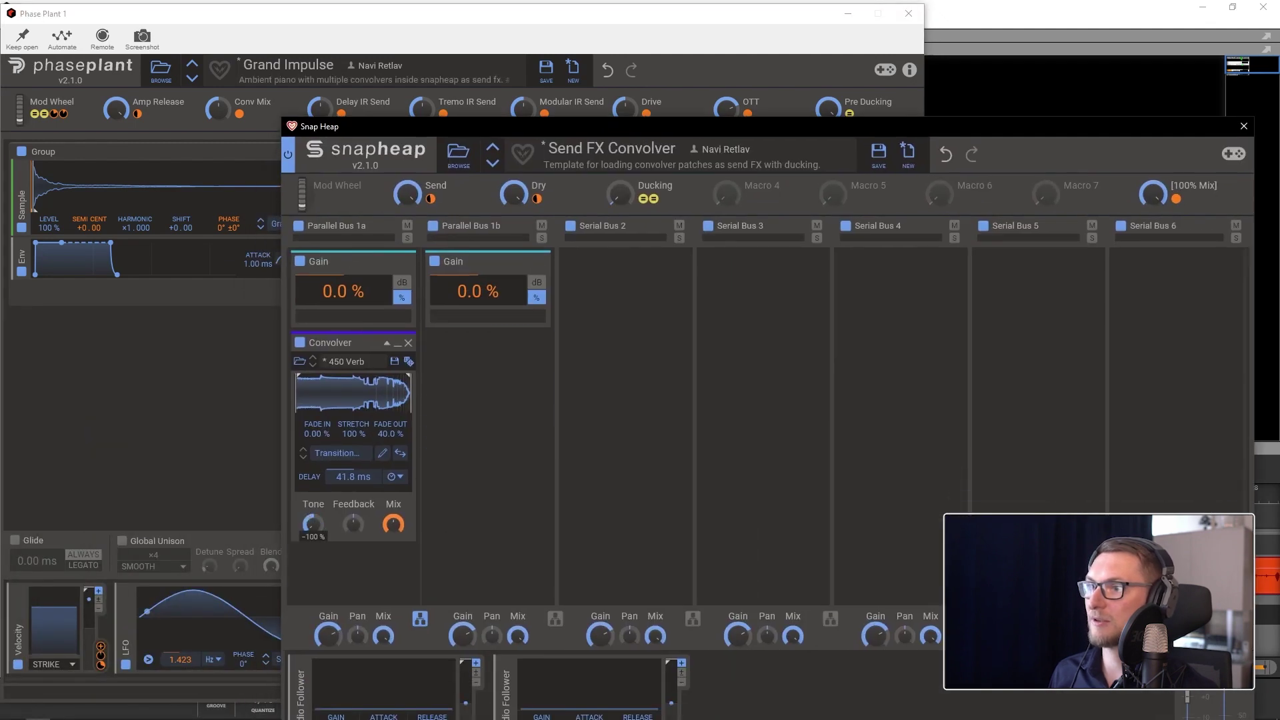
left_click(341, 566)
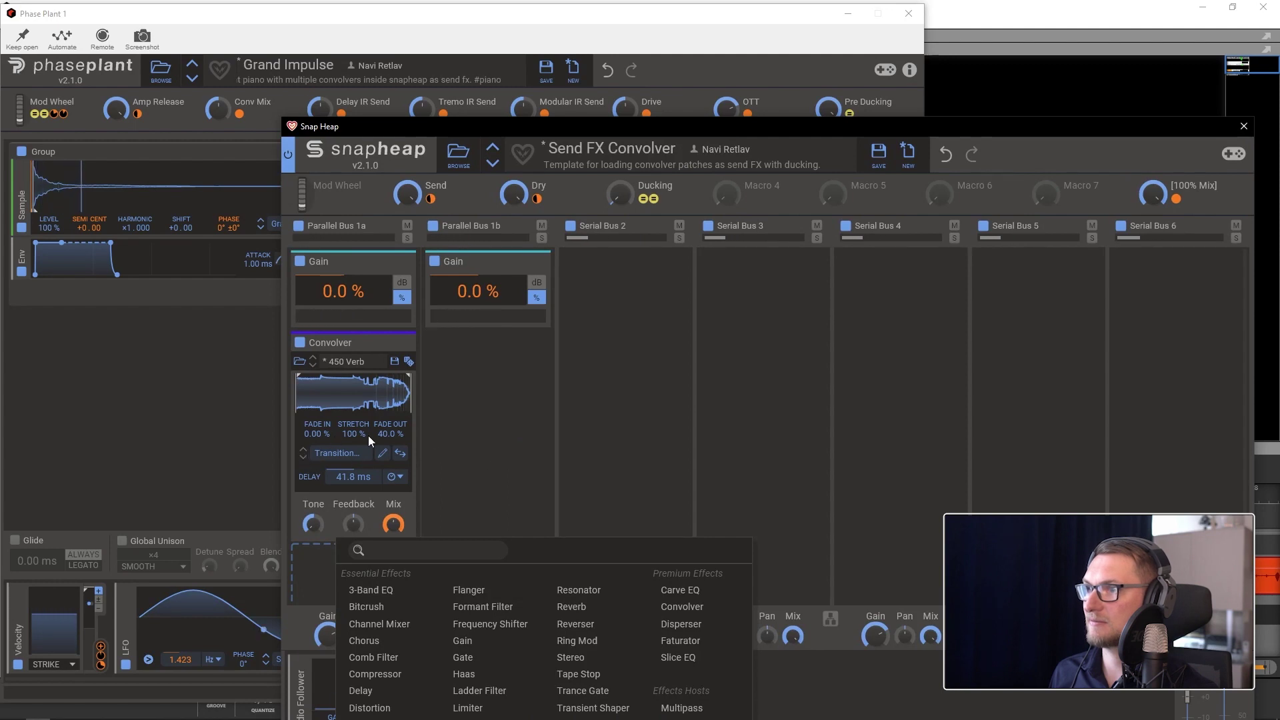
left_click(519, 424)
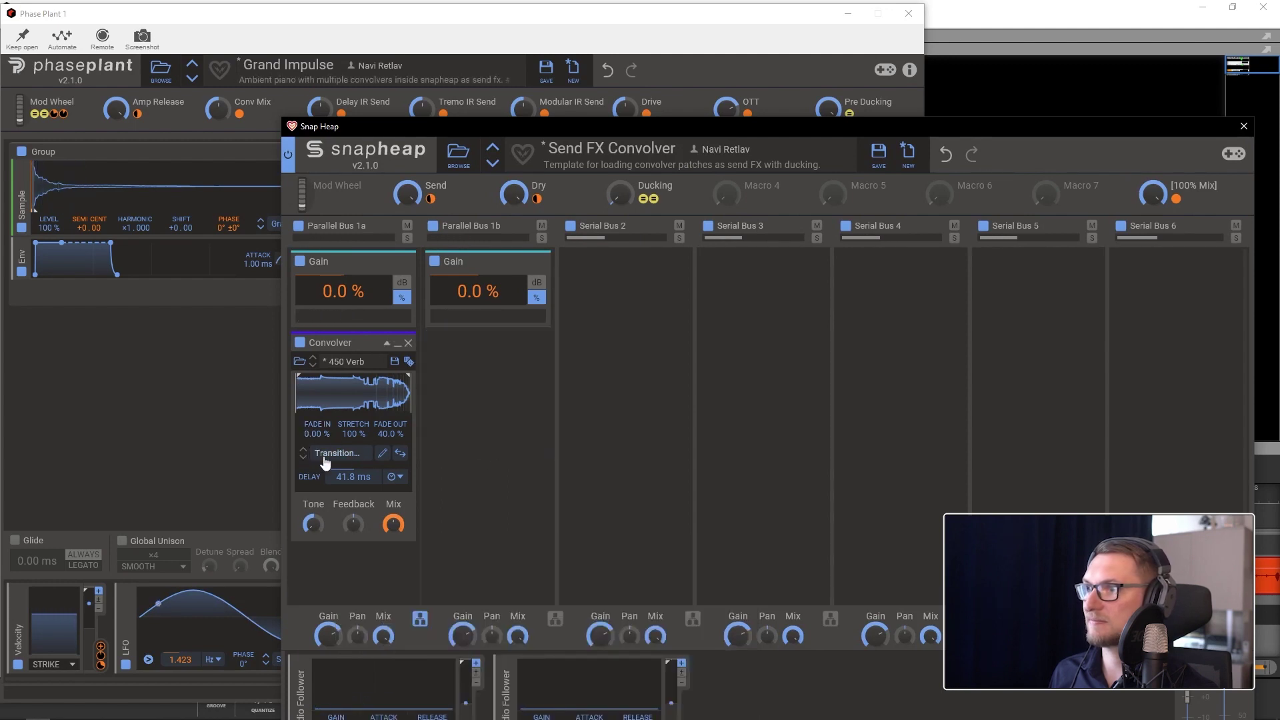
left_click_drag(350, 476, 351, 500)
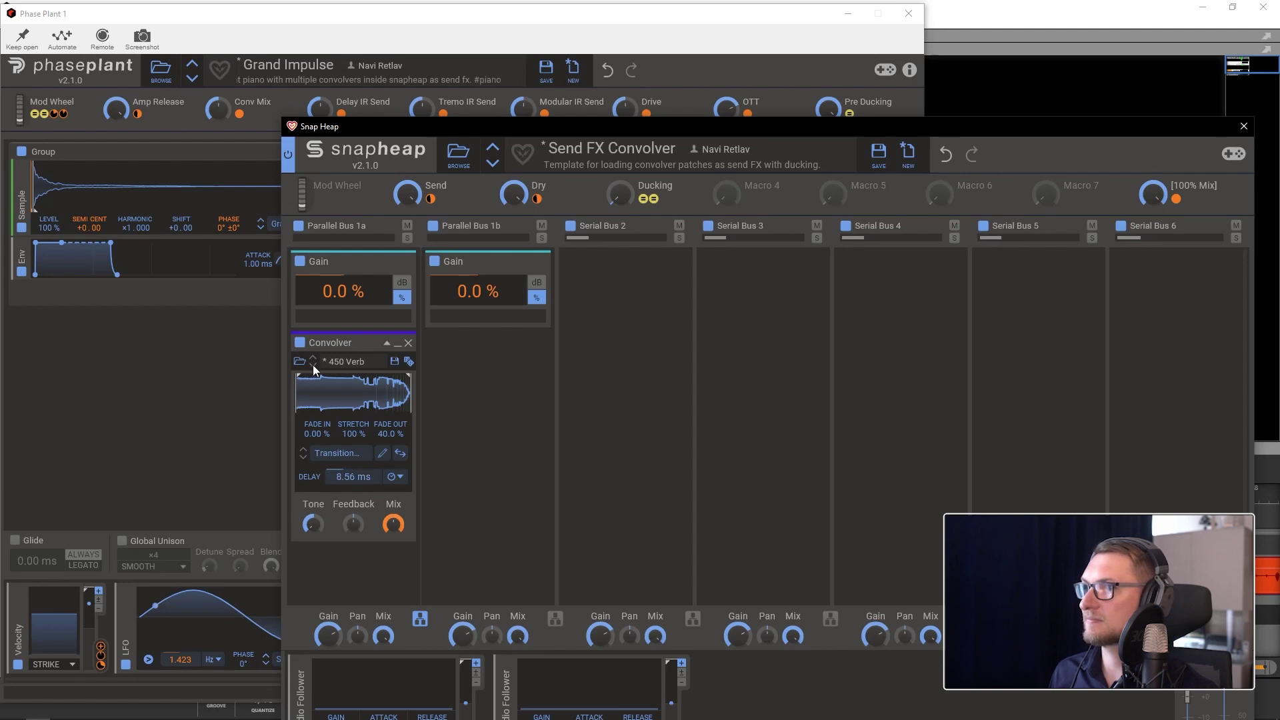
double_click(344, 363)
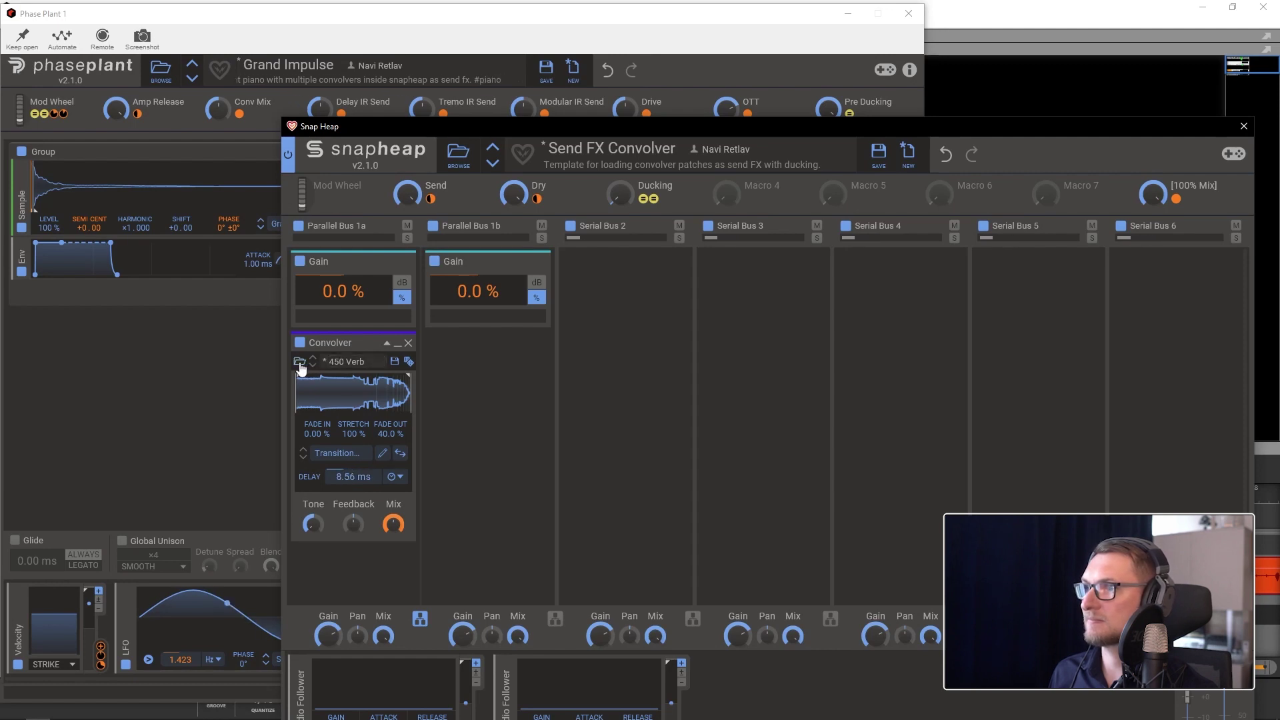